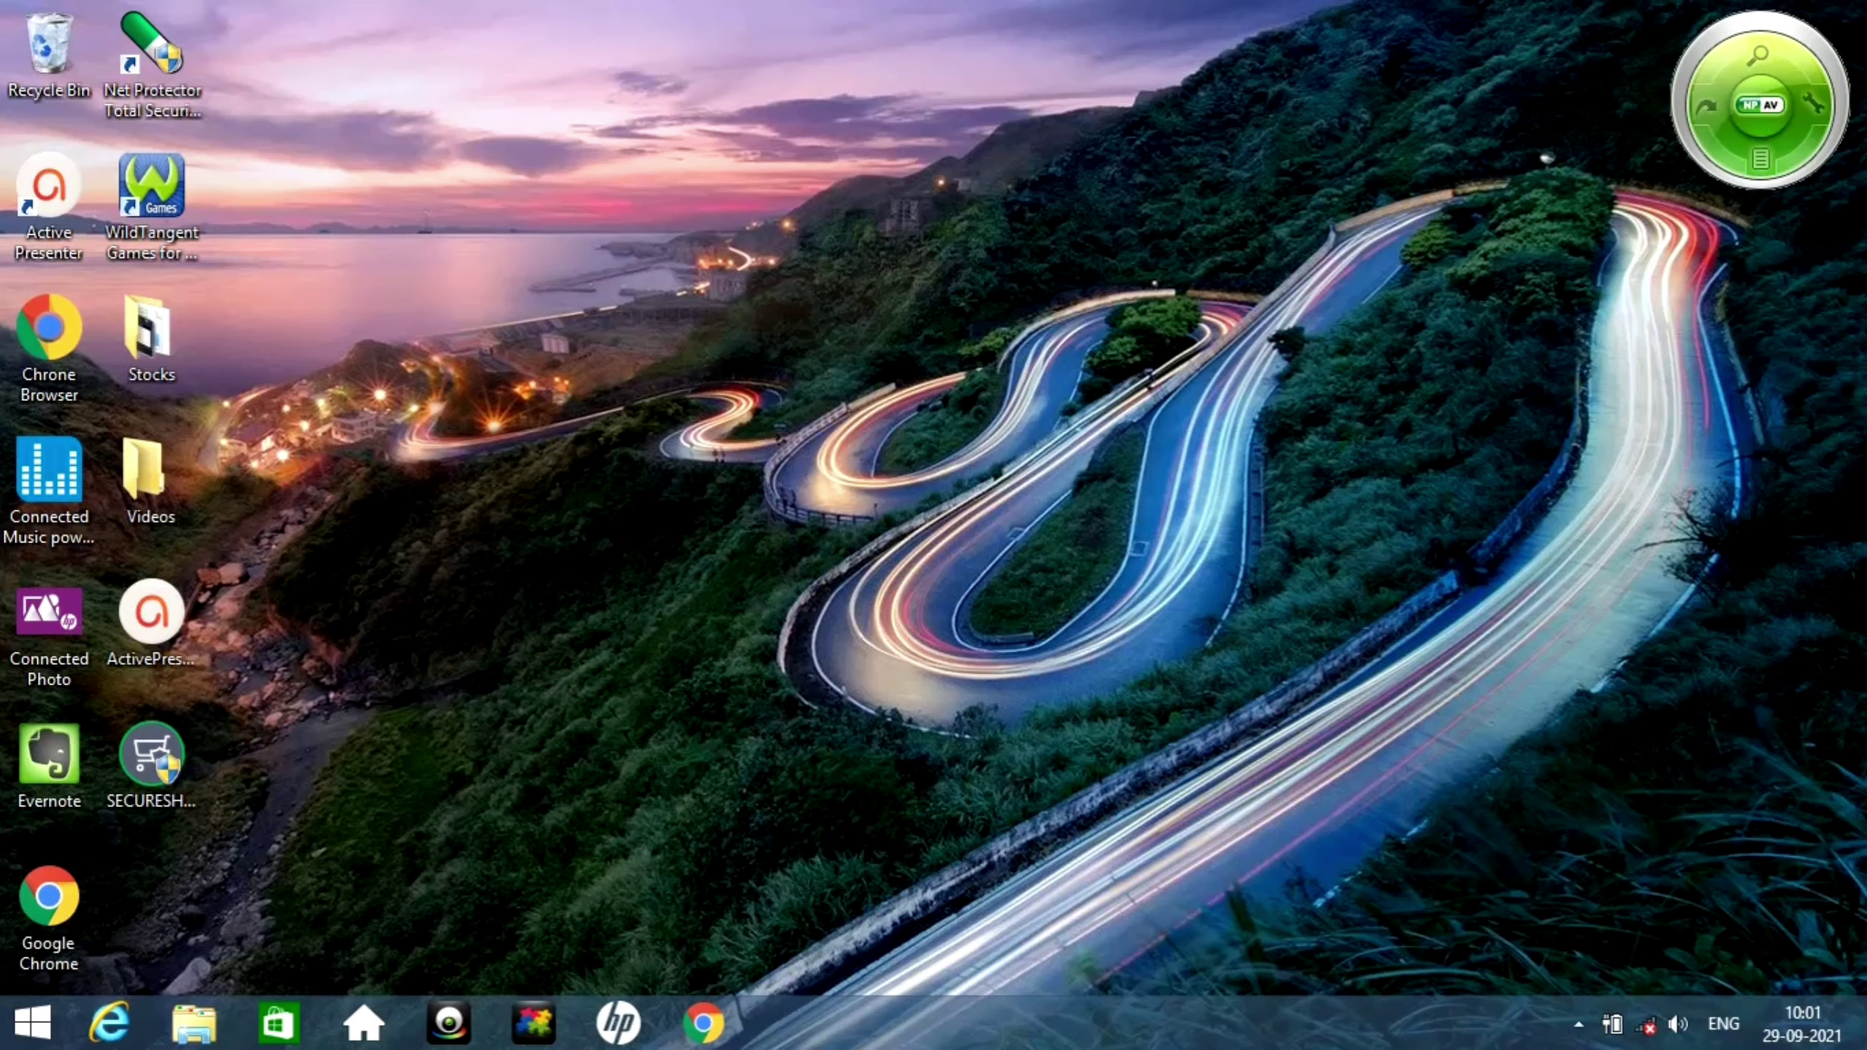
Step: Check the Airplane mode and Wi-Fi status and the list of available networks, and close the network list
mouse_move(1863, 6)
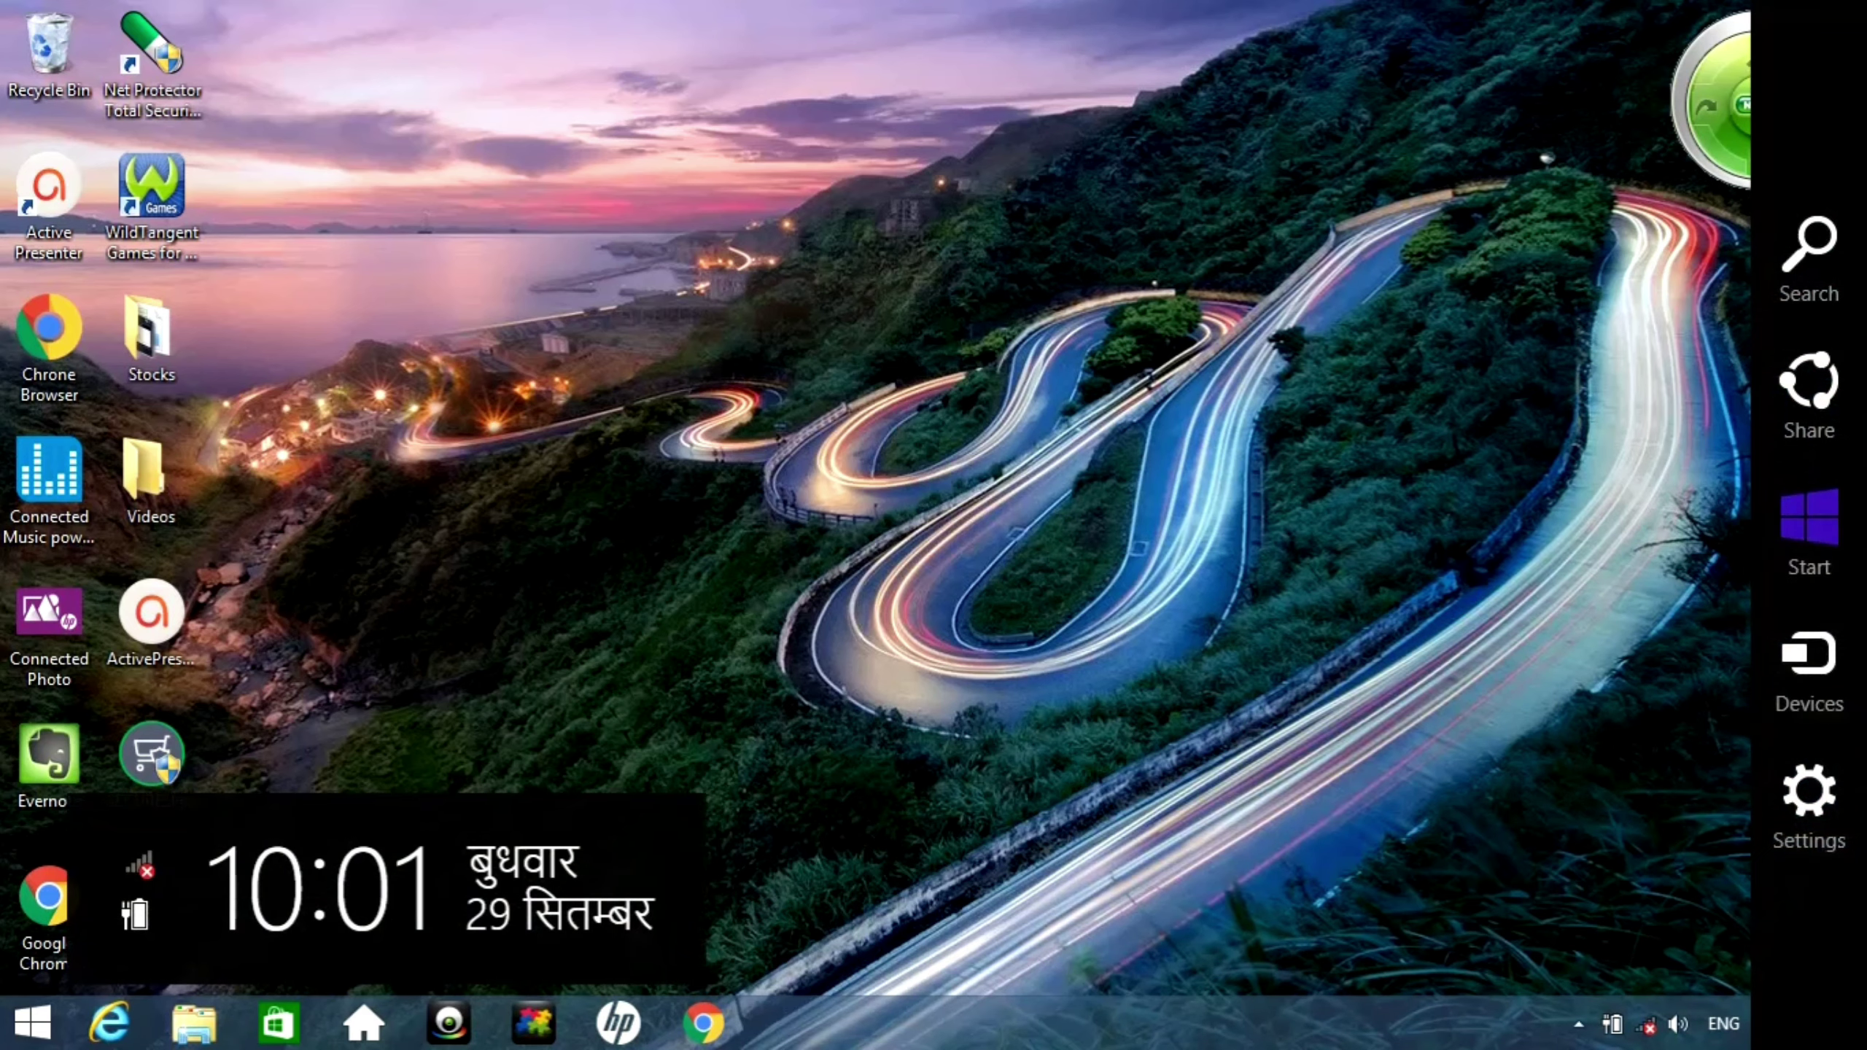
left_click(1648, 1026)
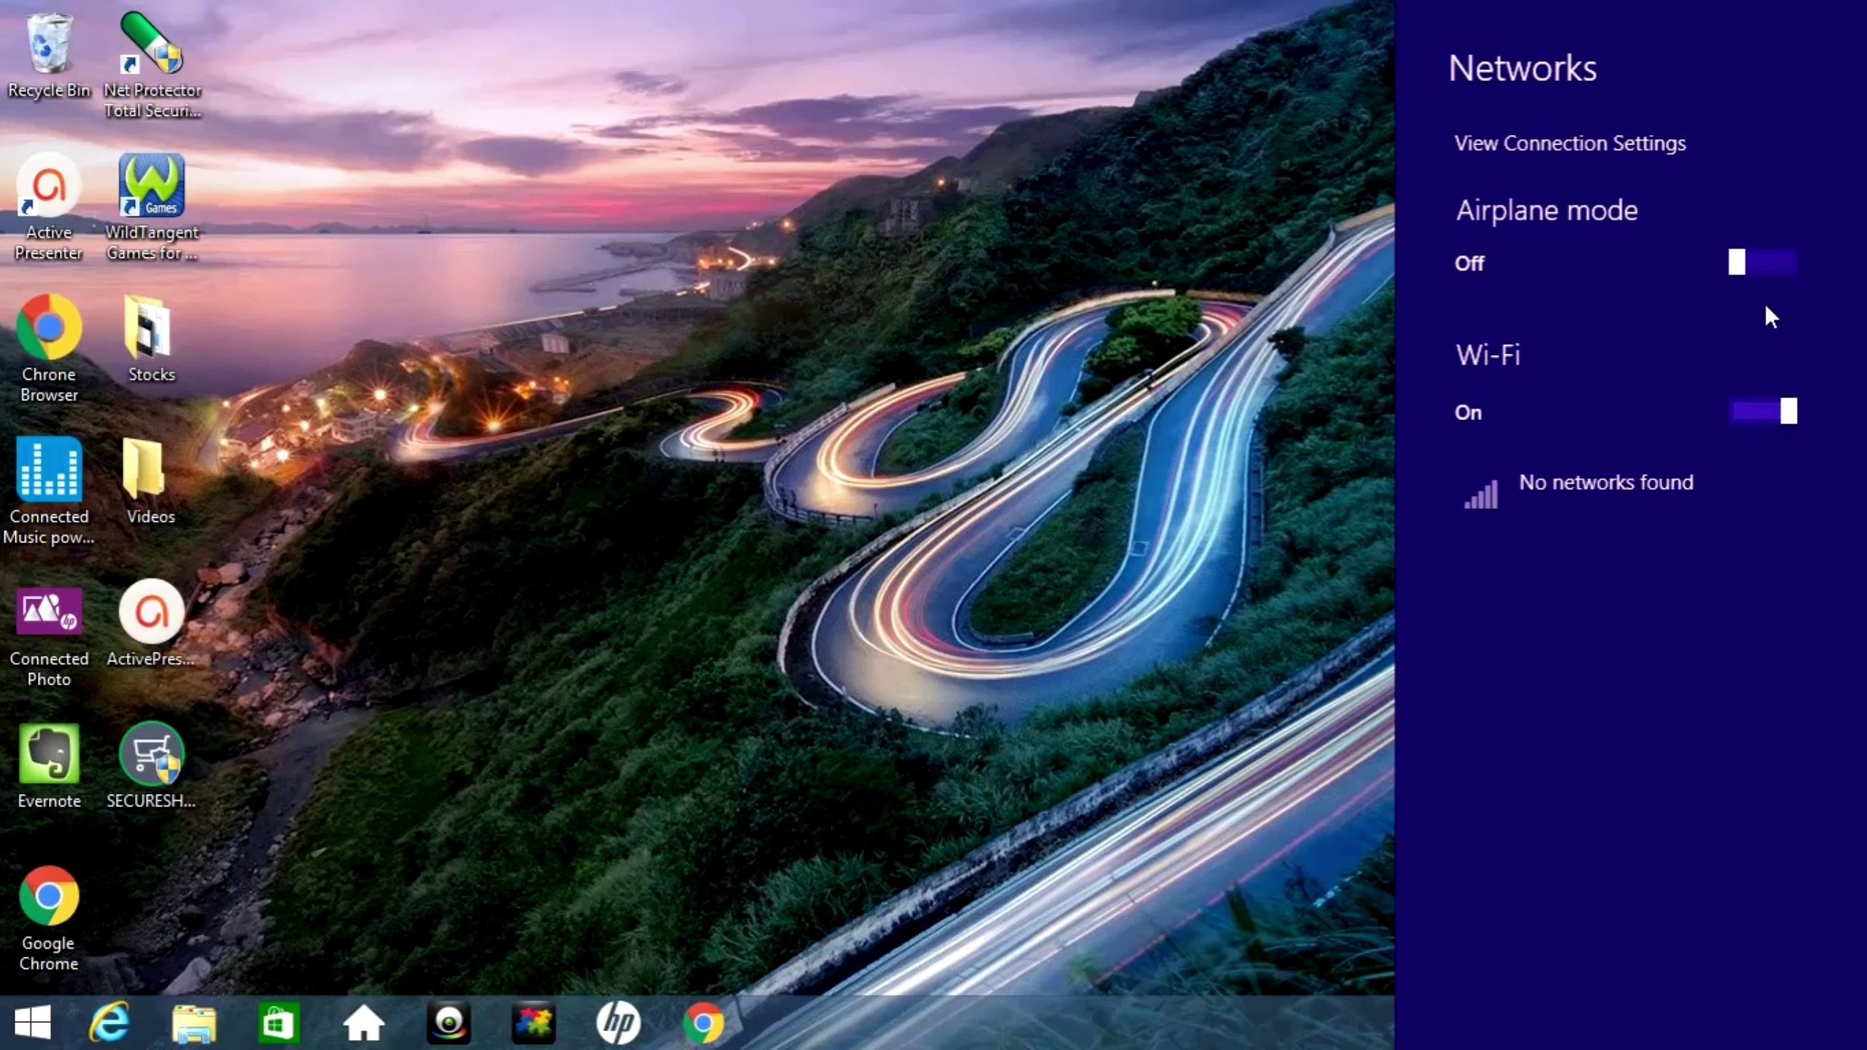
left_click(1336, 340)
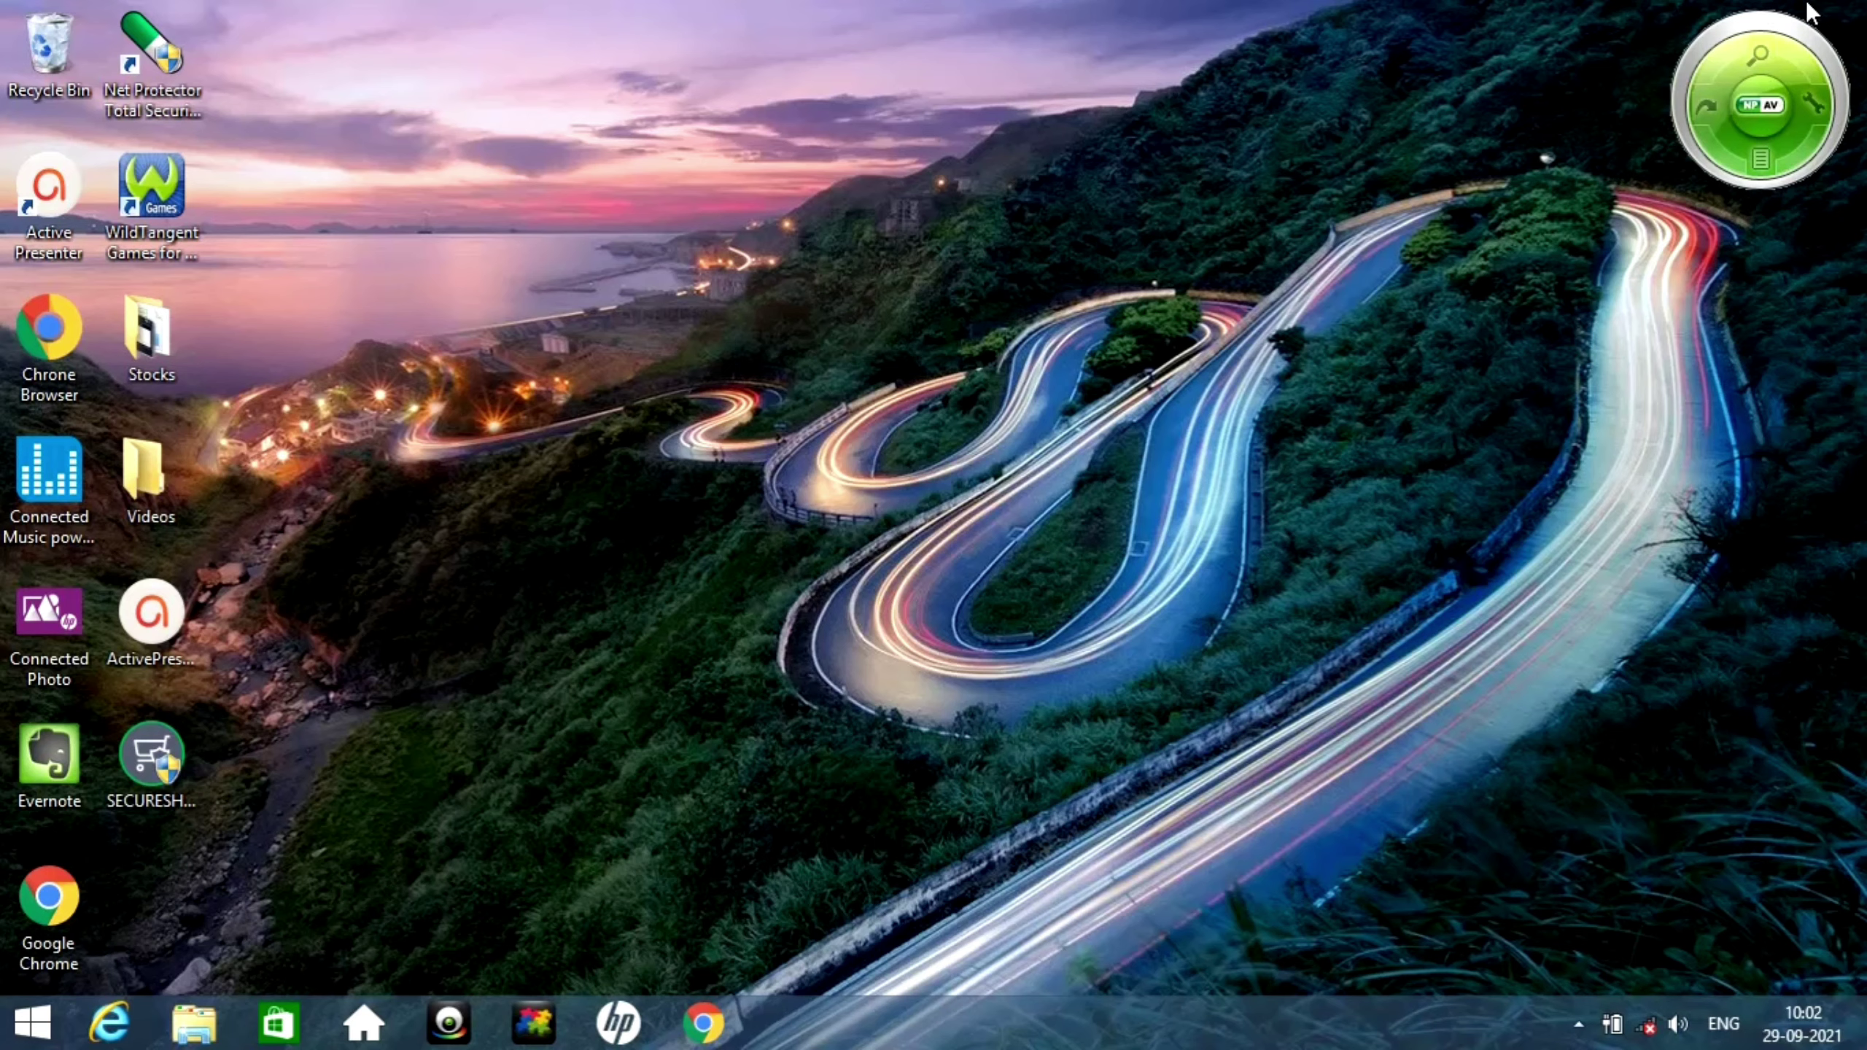
Step: Search for Control Panel, go to its Network and Internet category and open Internet Options
mouse_move(1864, 6)
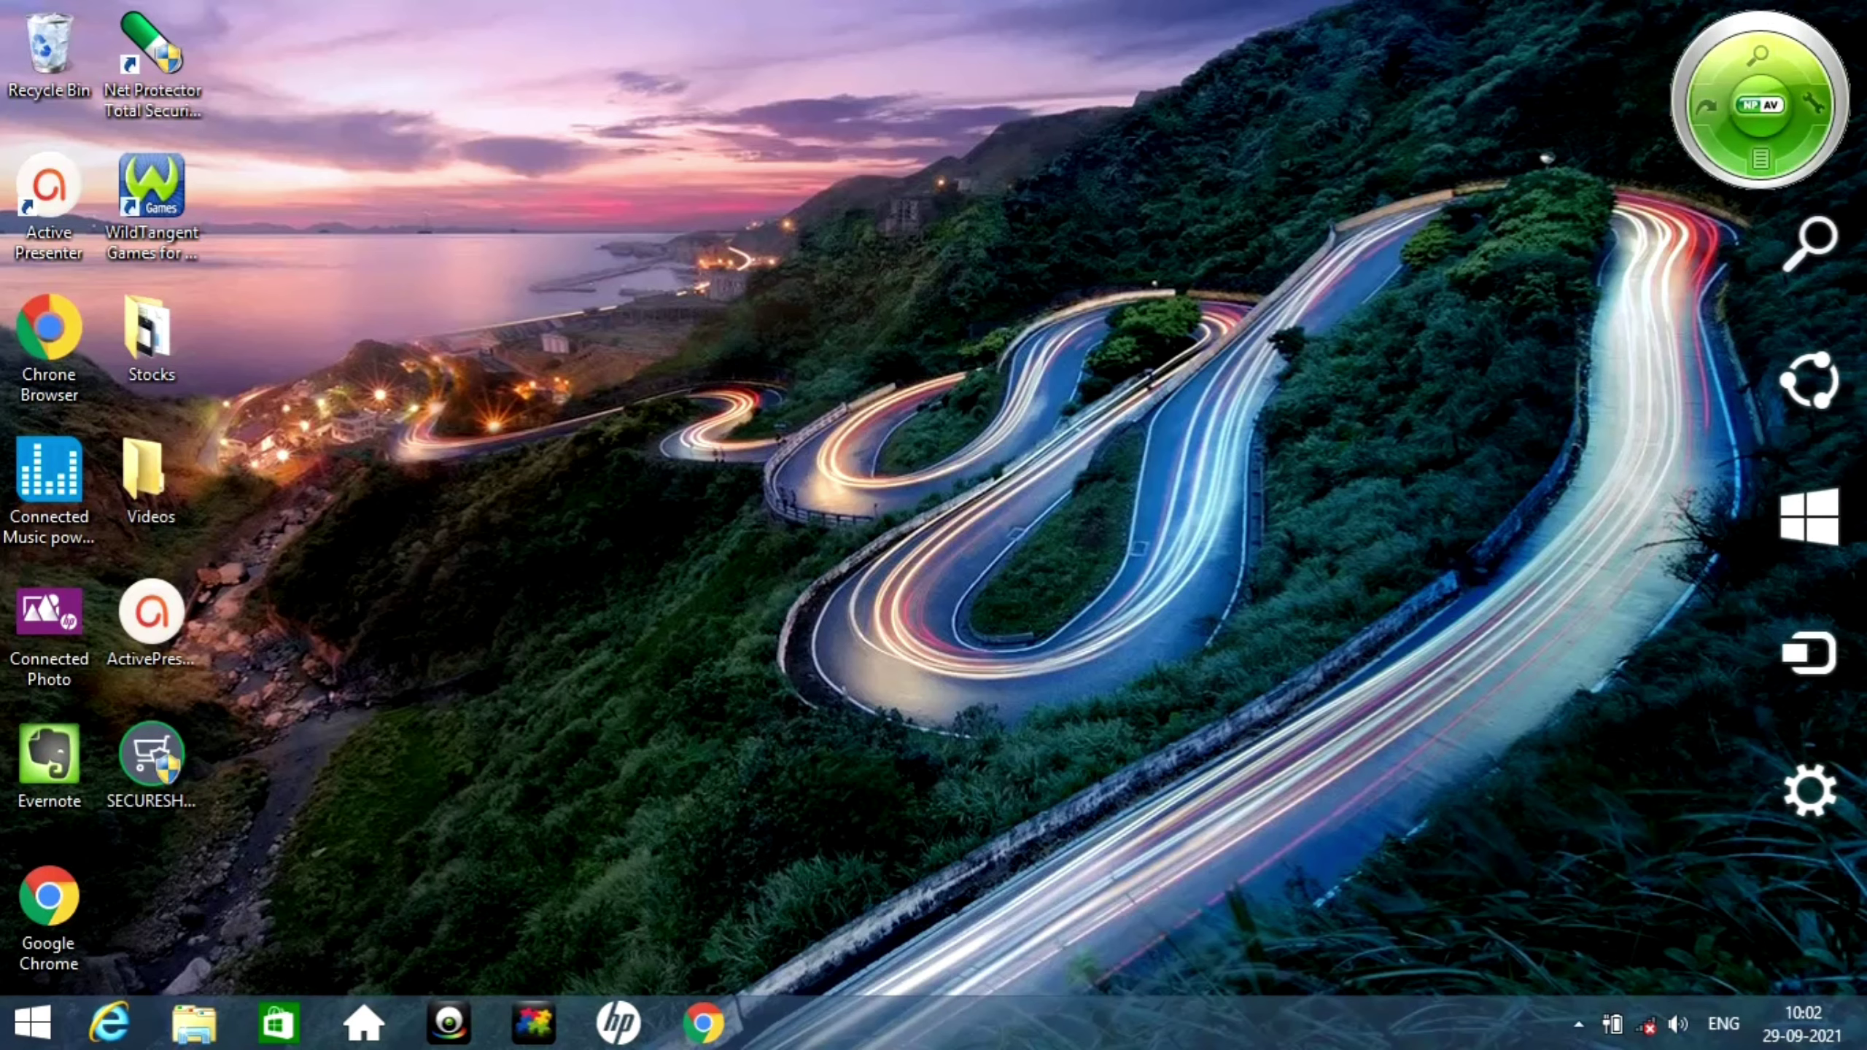
left_click(1805, 247)
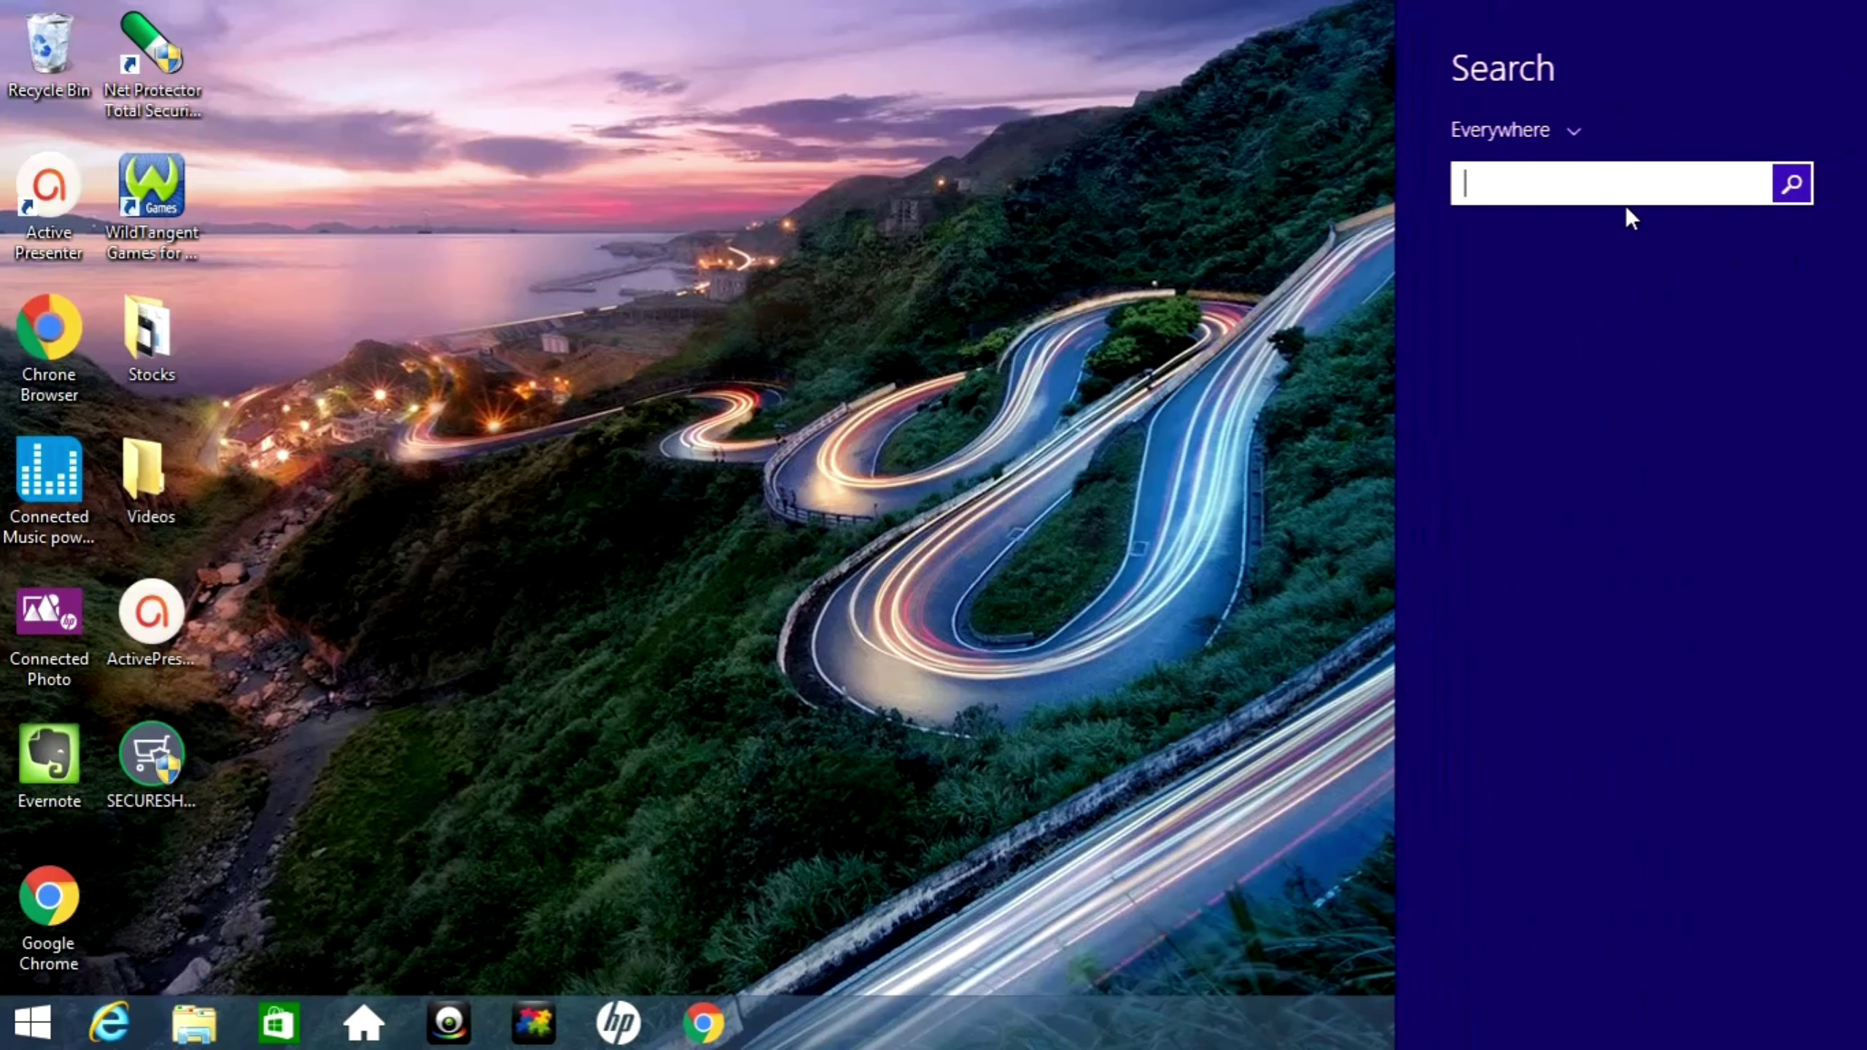
type("control Panel")
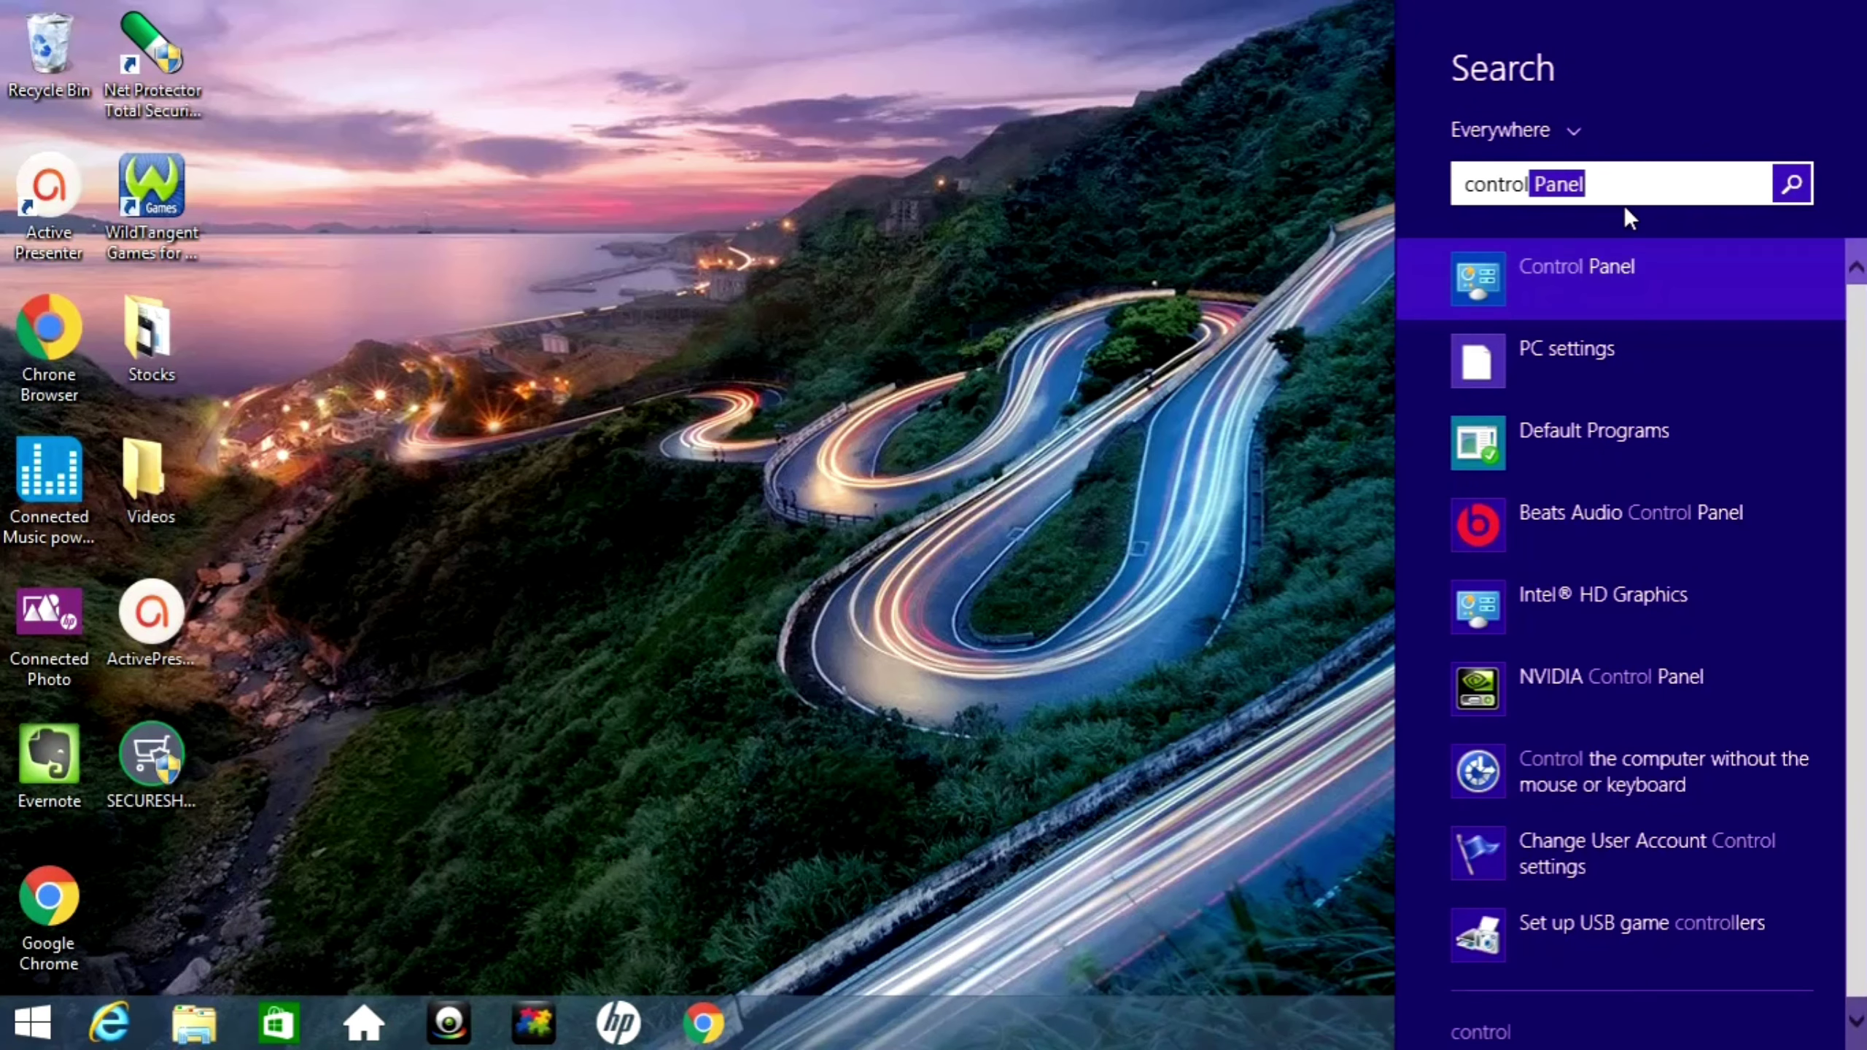
left_click(1547, 277)
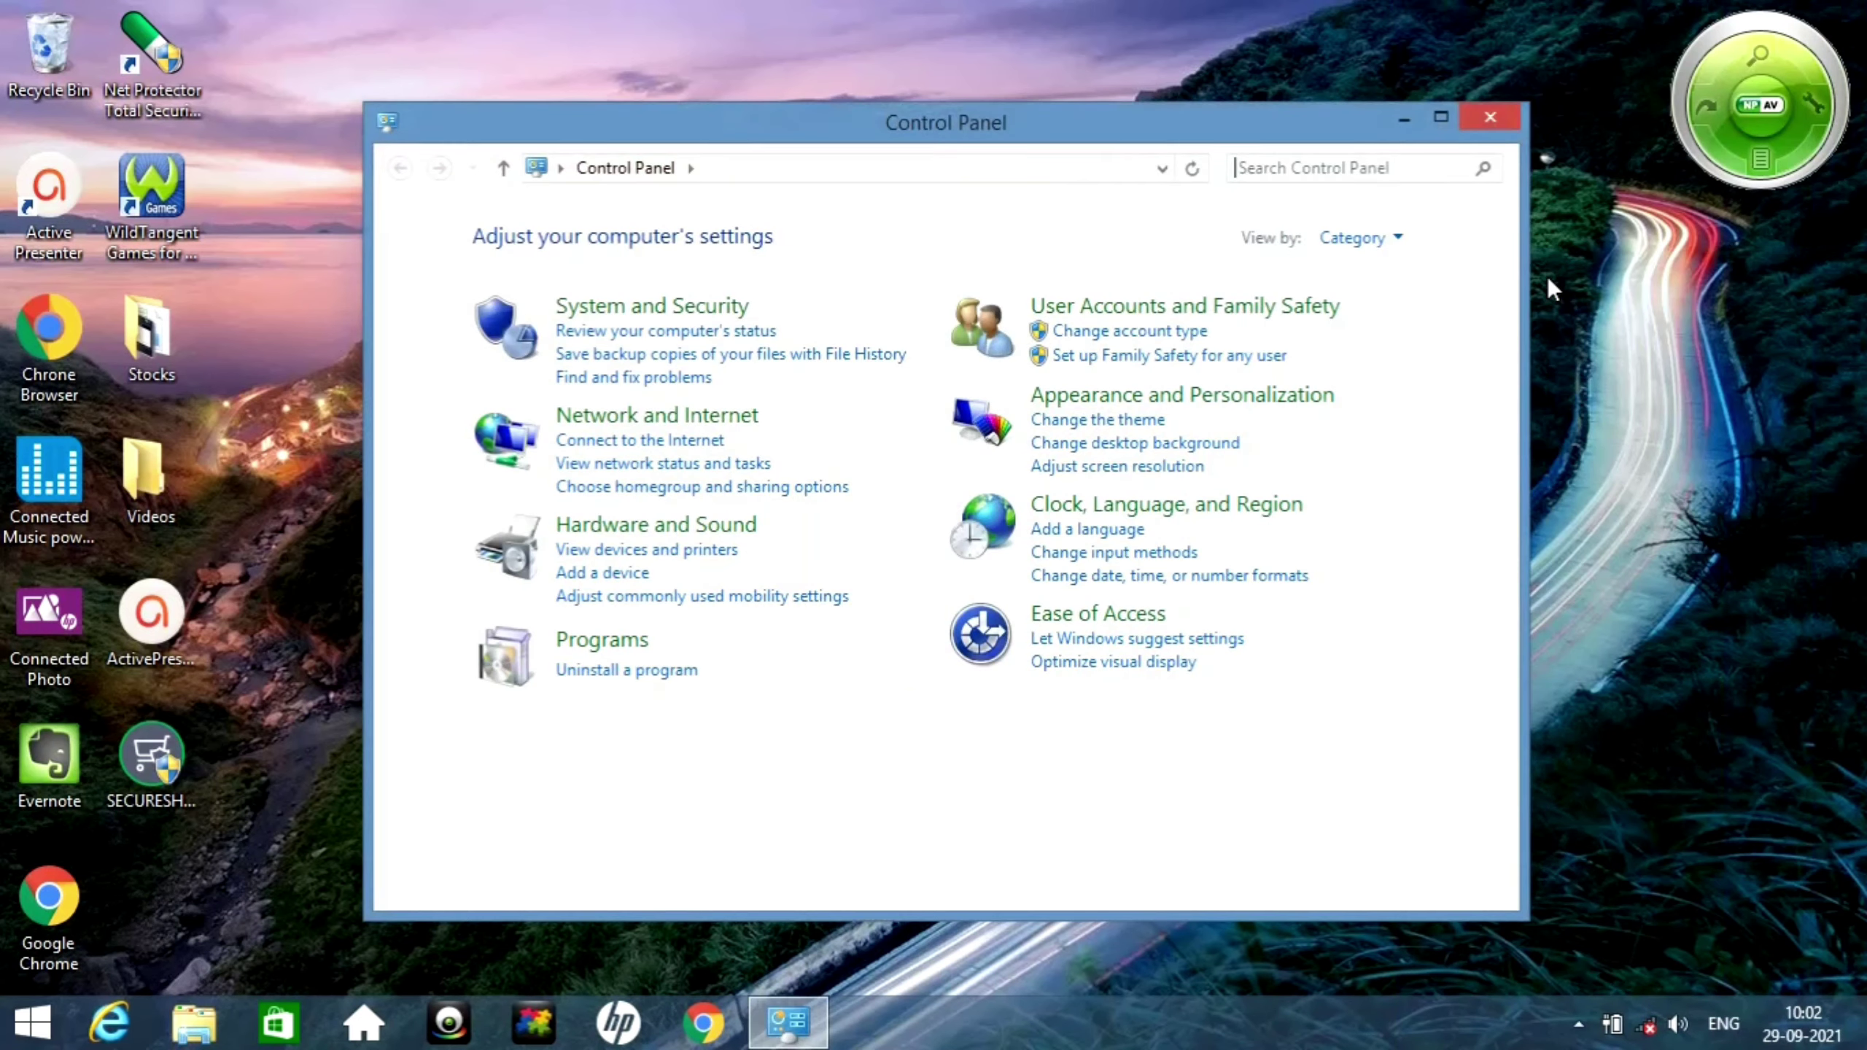
left_click(597, 417)
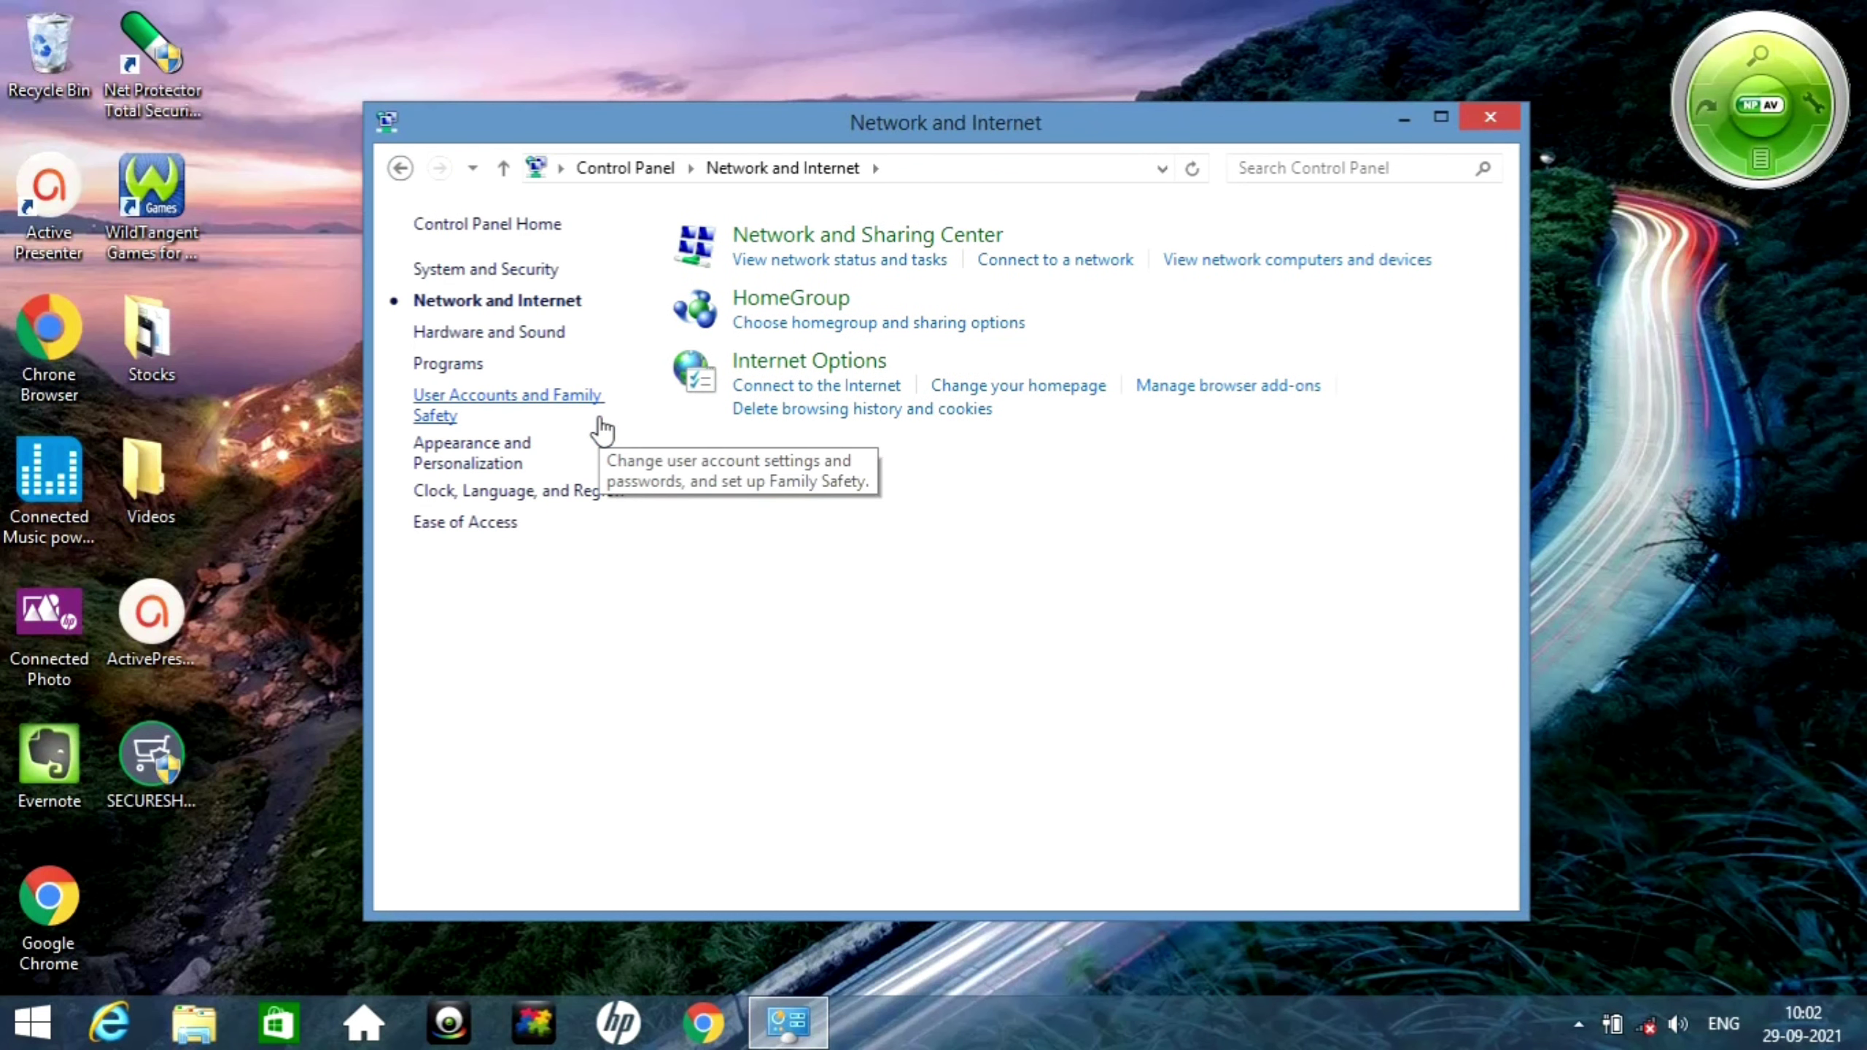
left_click(818, 363)
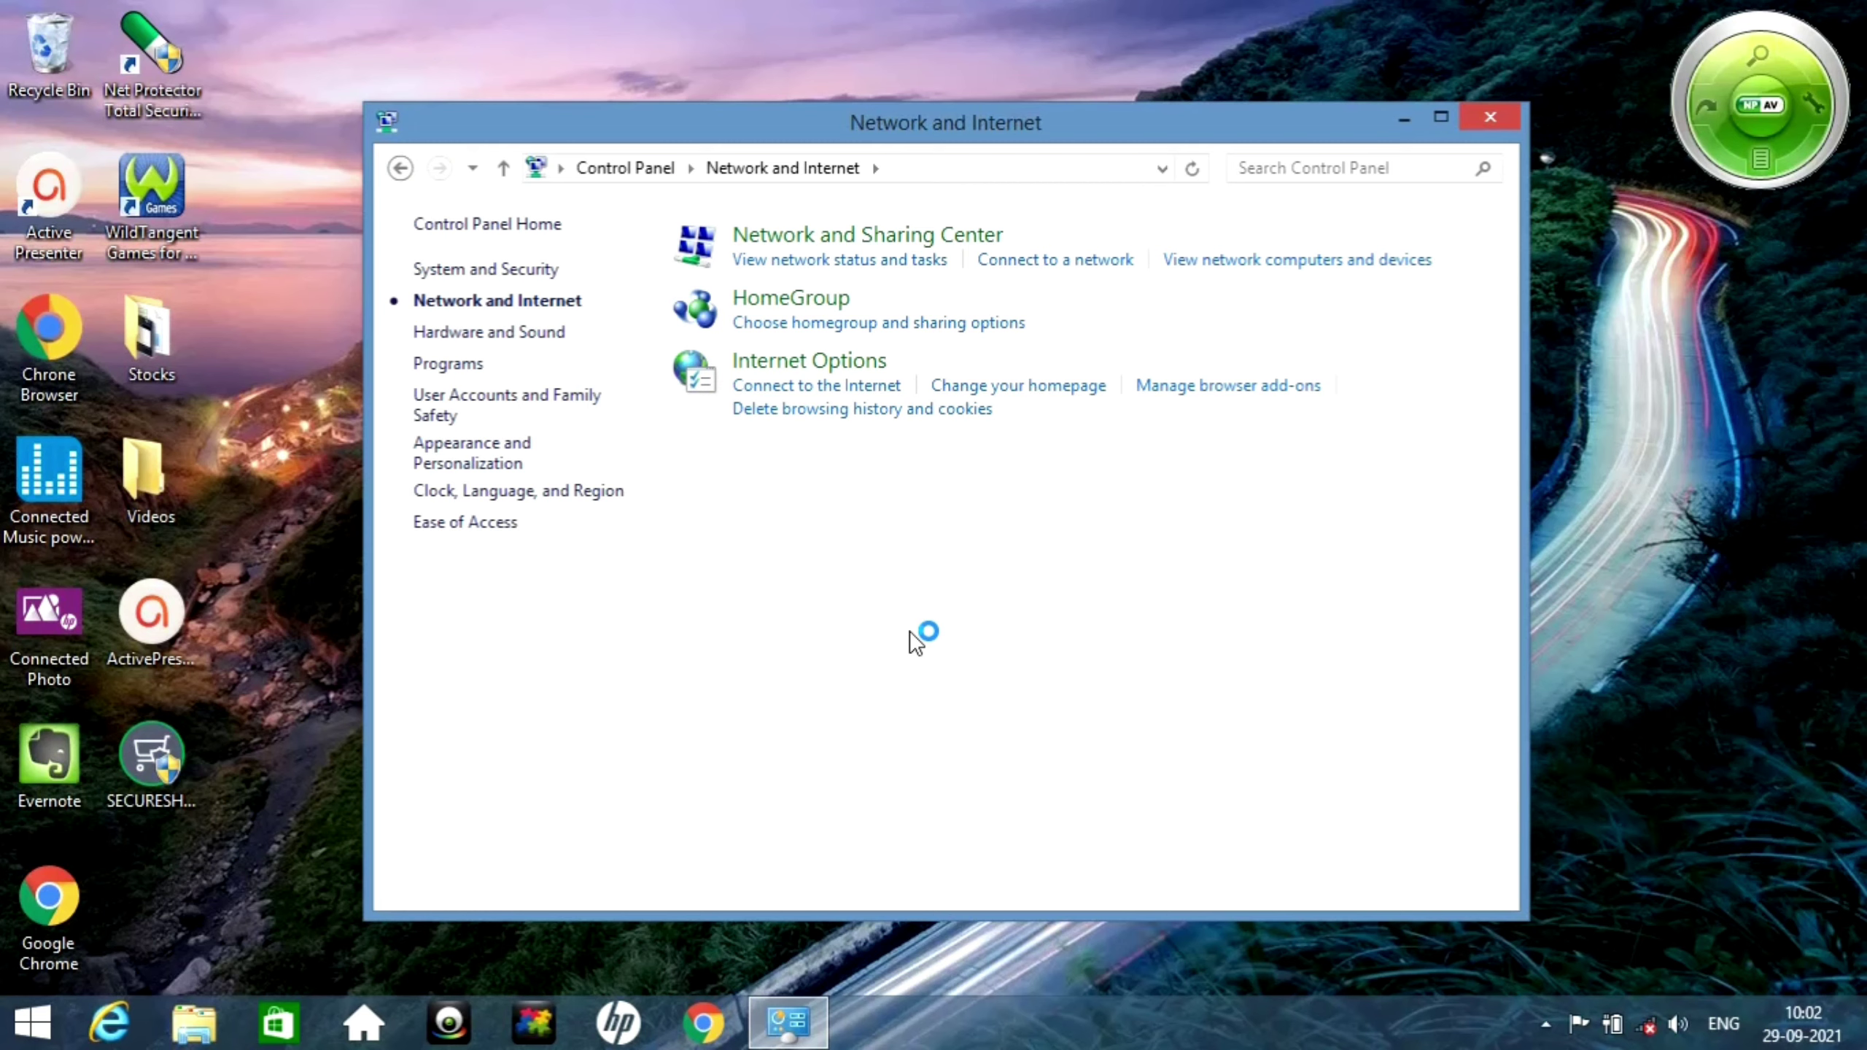
left_click(829, 365)
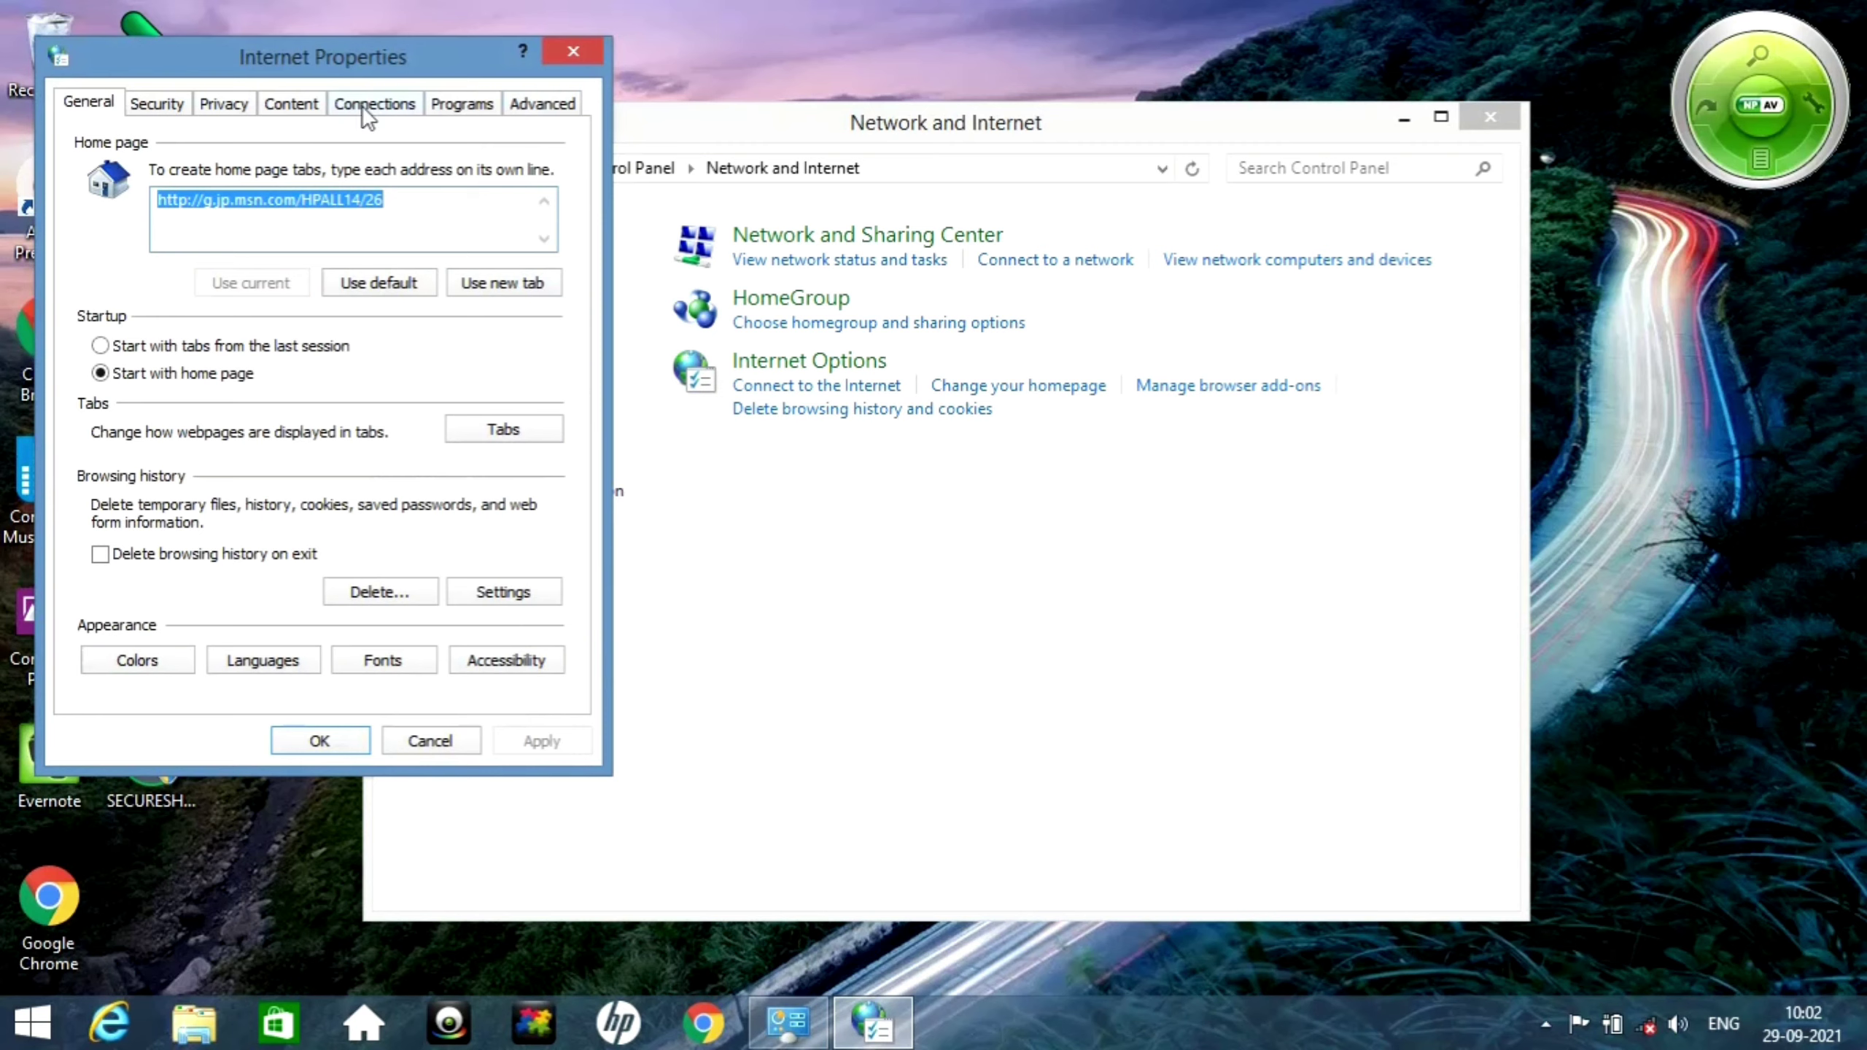
Step: Reset all Internet Explorer settings without deleting personal settings, and close the reset dialog and Internet Properties
left_click(550, 101)
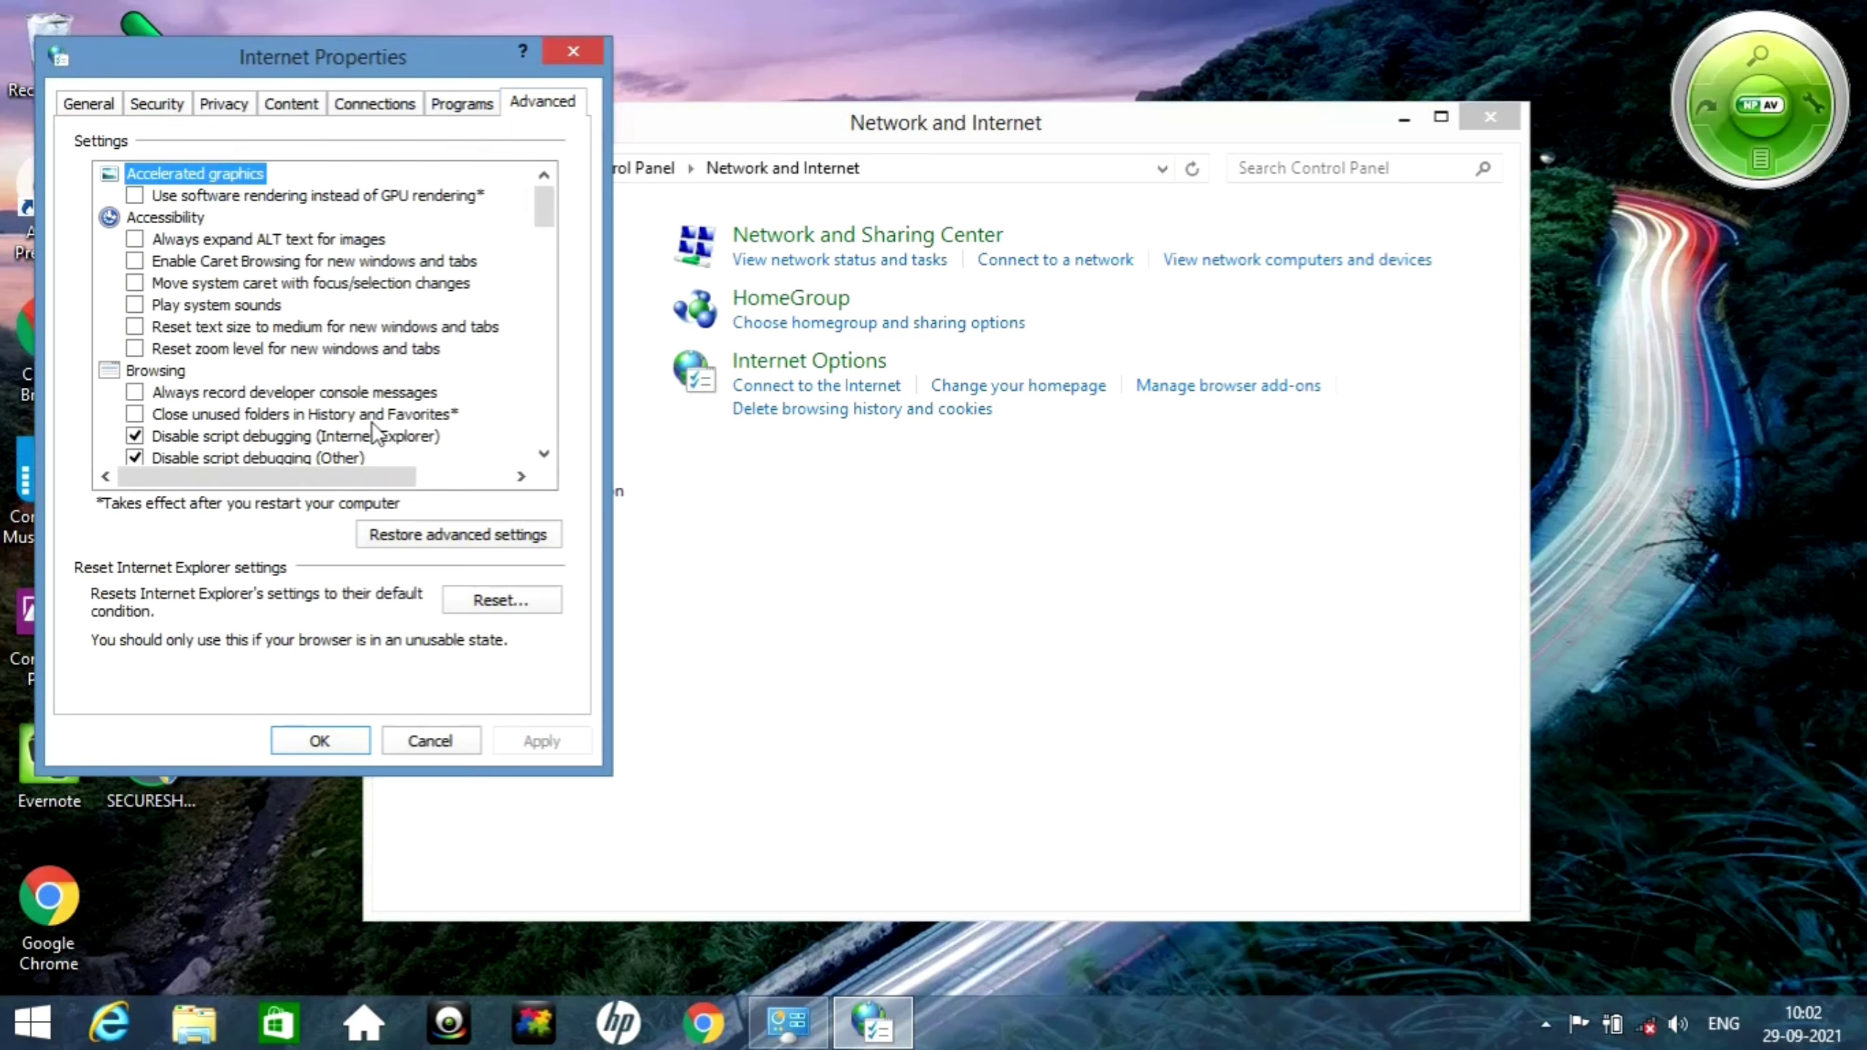
left_click(484, 601)
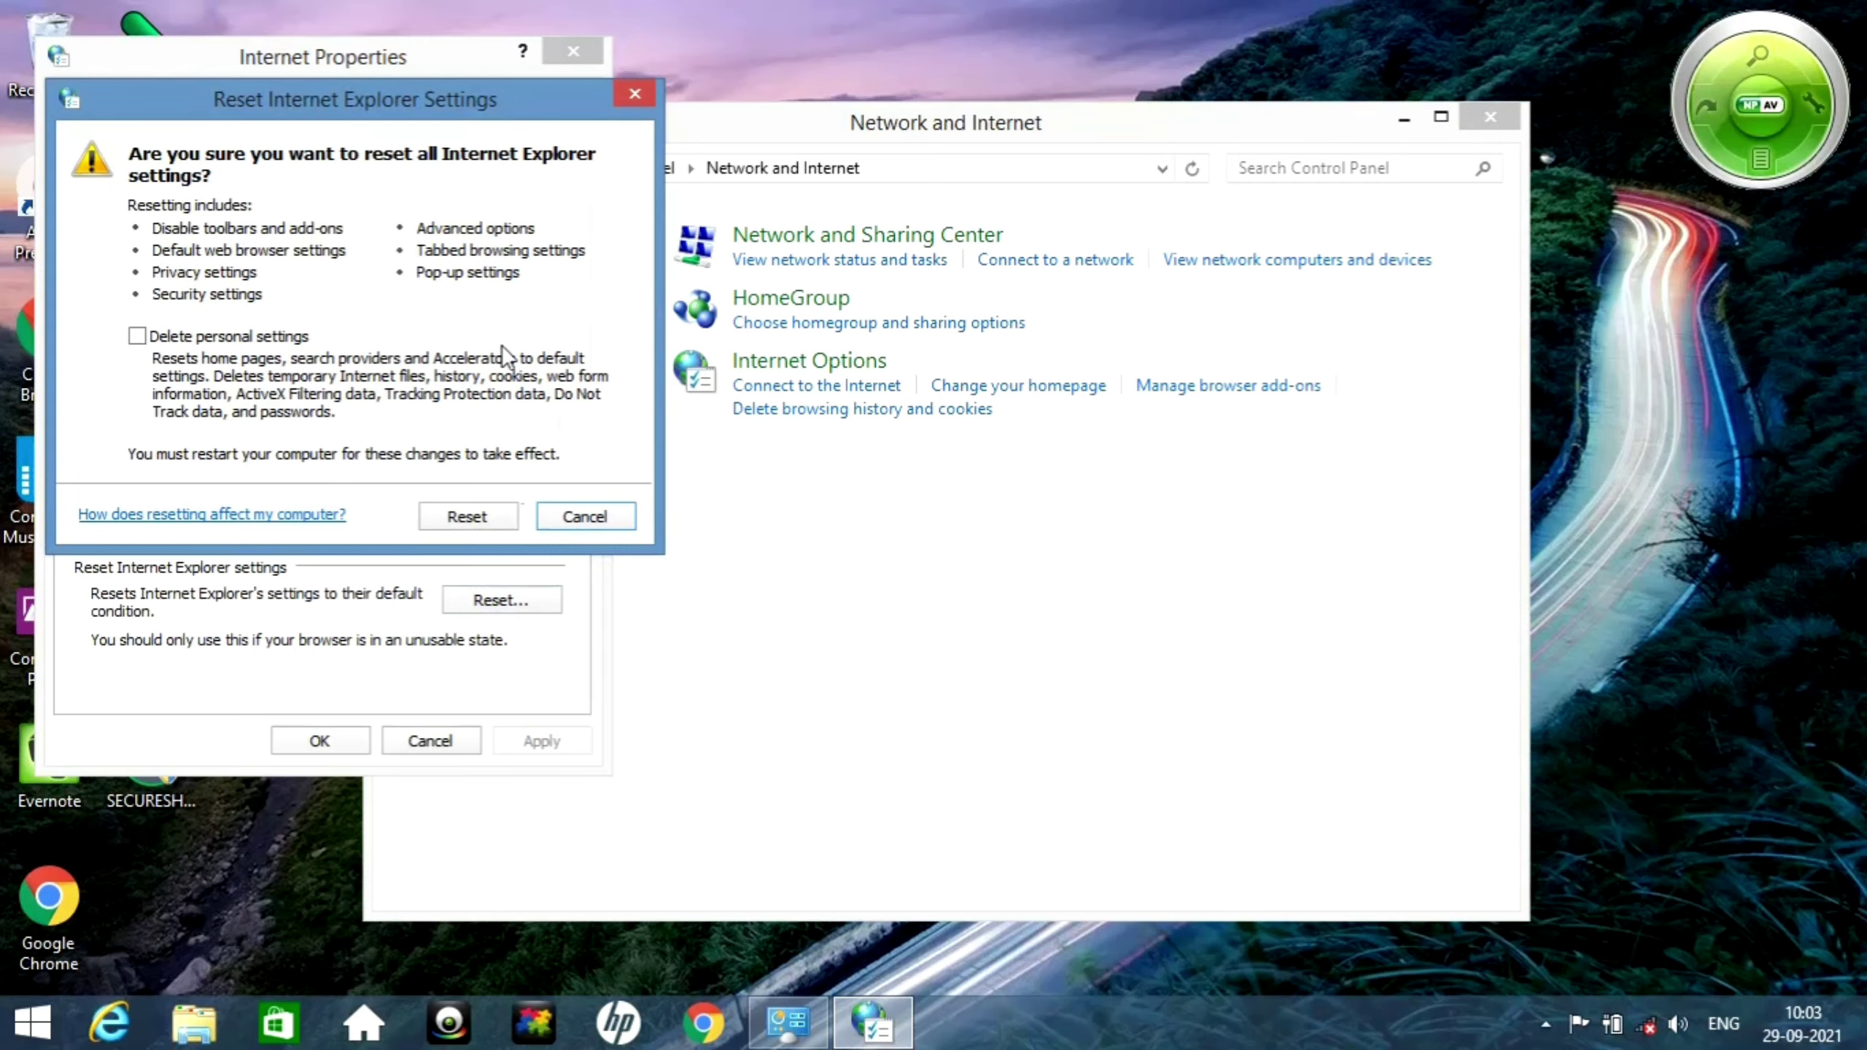
left_click(476, 514)
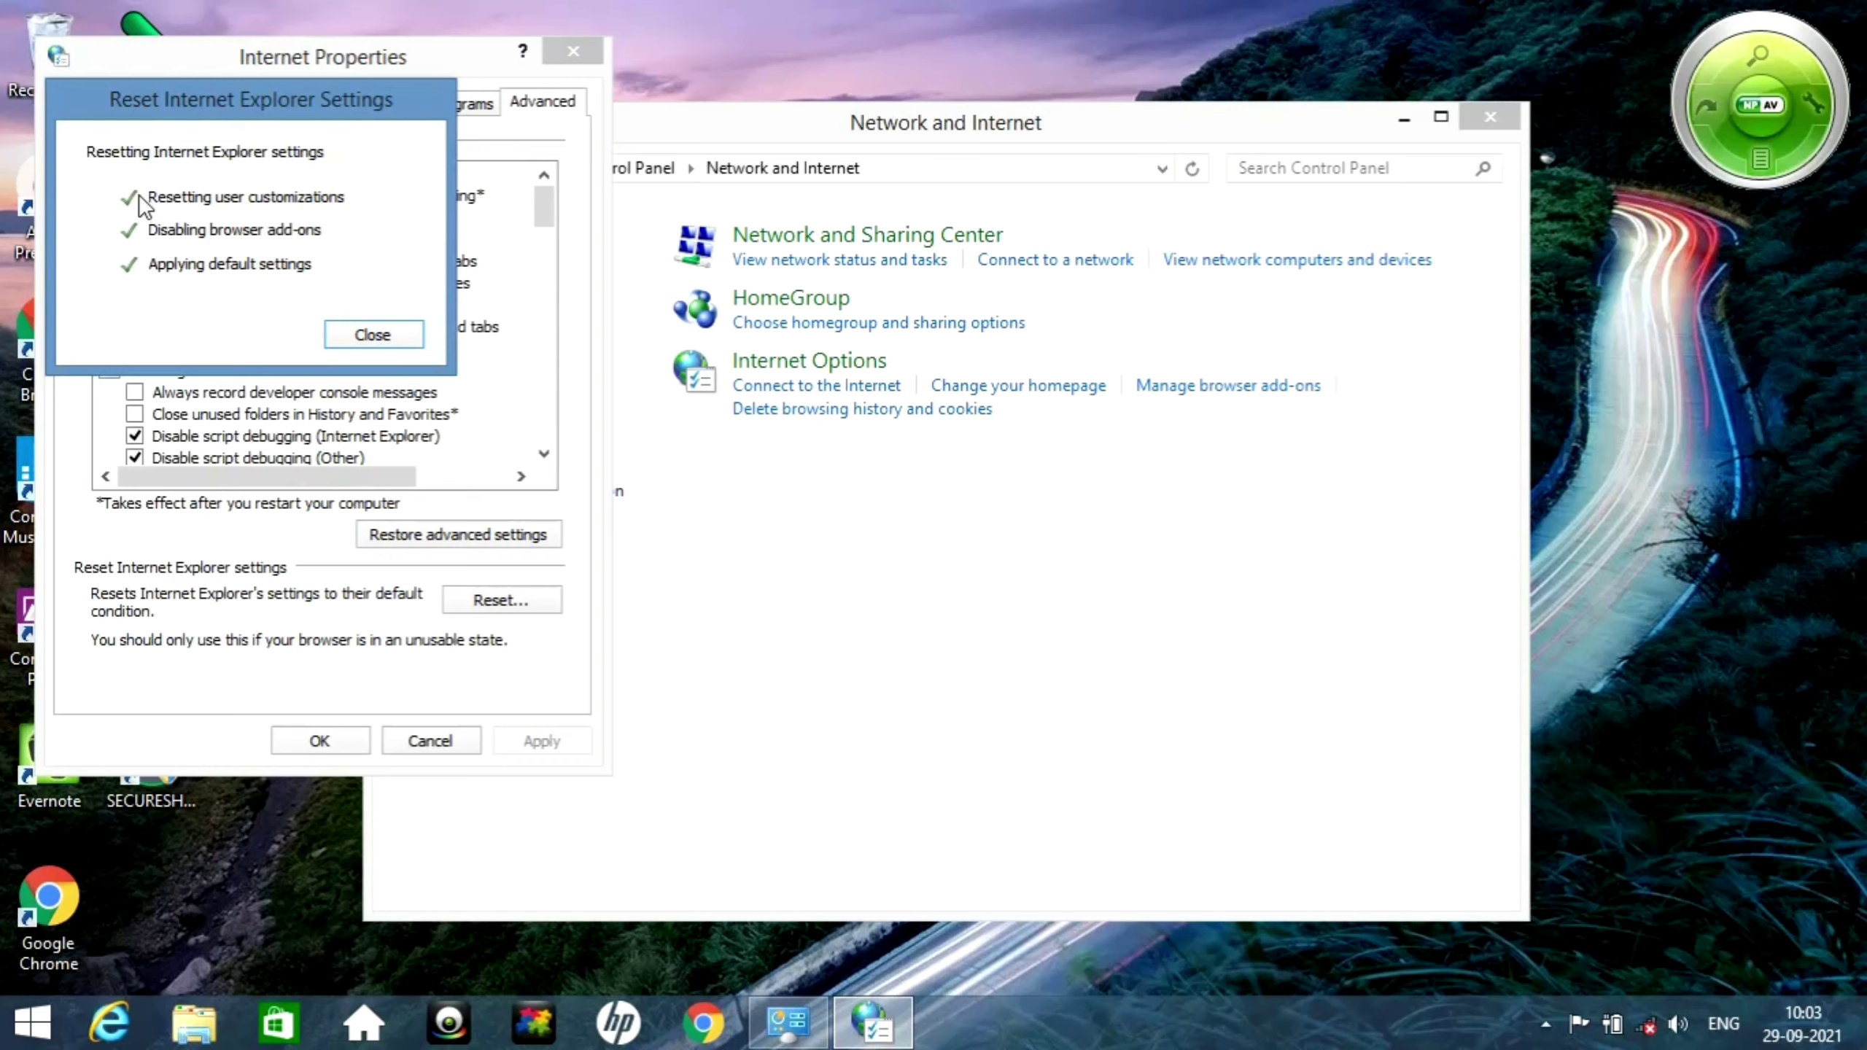
left_click(406, 340)
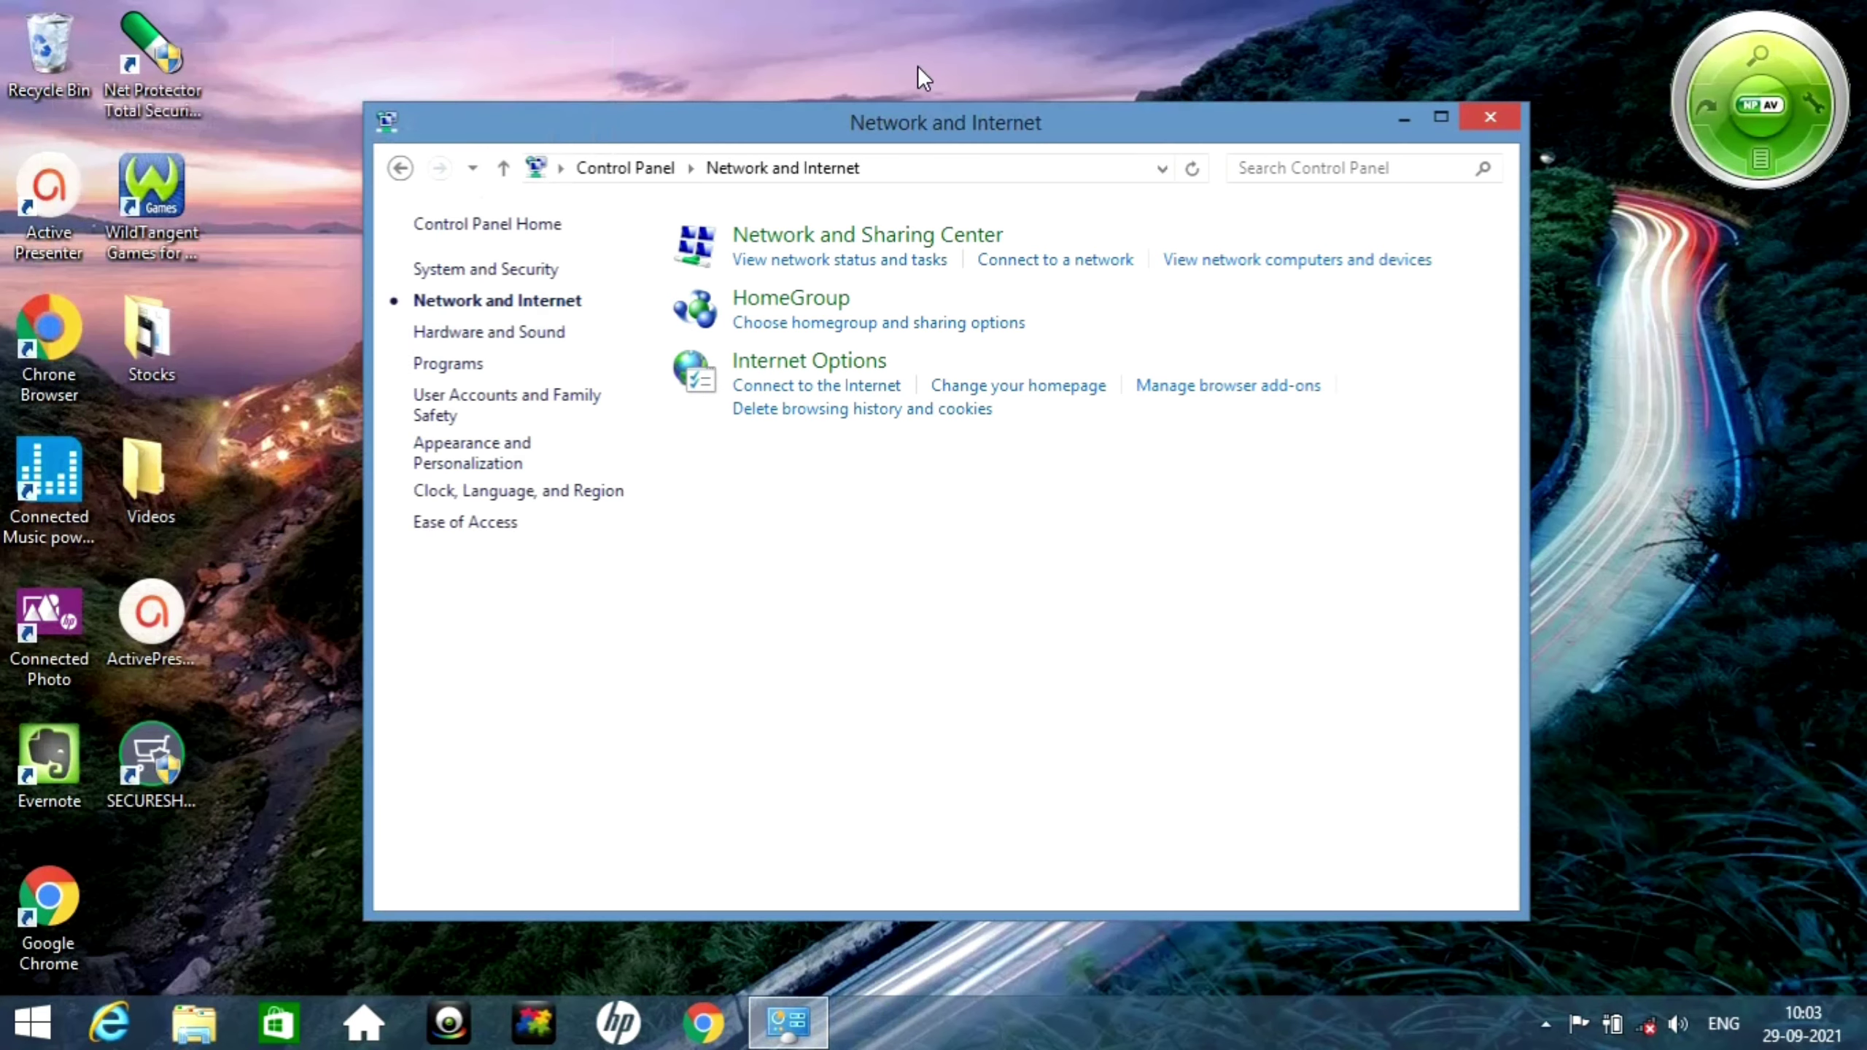
Step: Reopen Internet Options, accept the LAN settings with Automatically detect settings enabled, and close Internet Properties and Control Panel
left_click(830, 365)
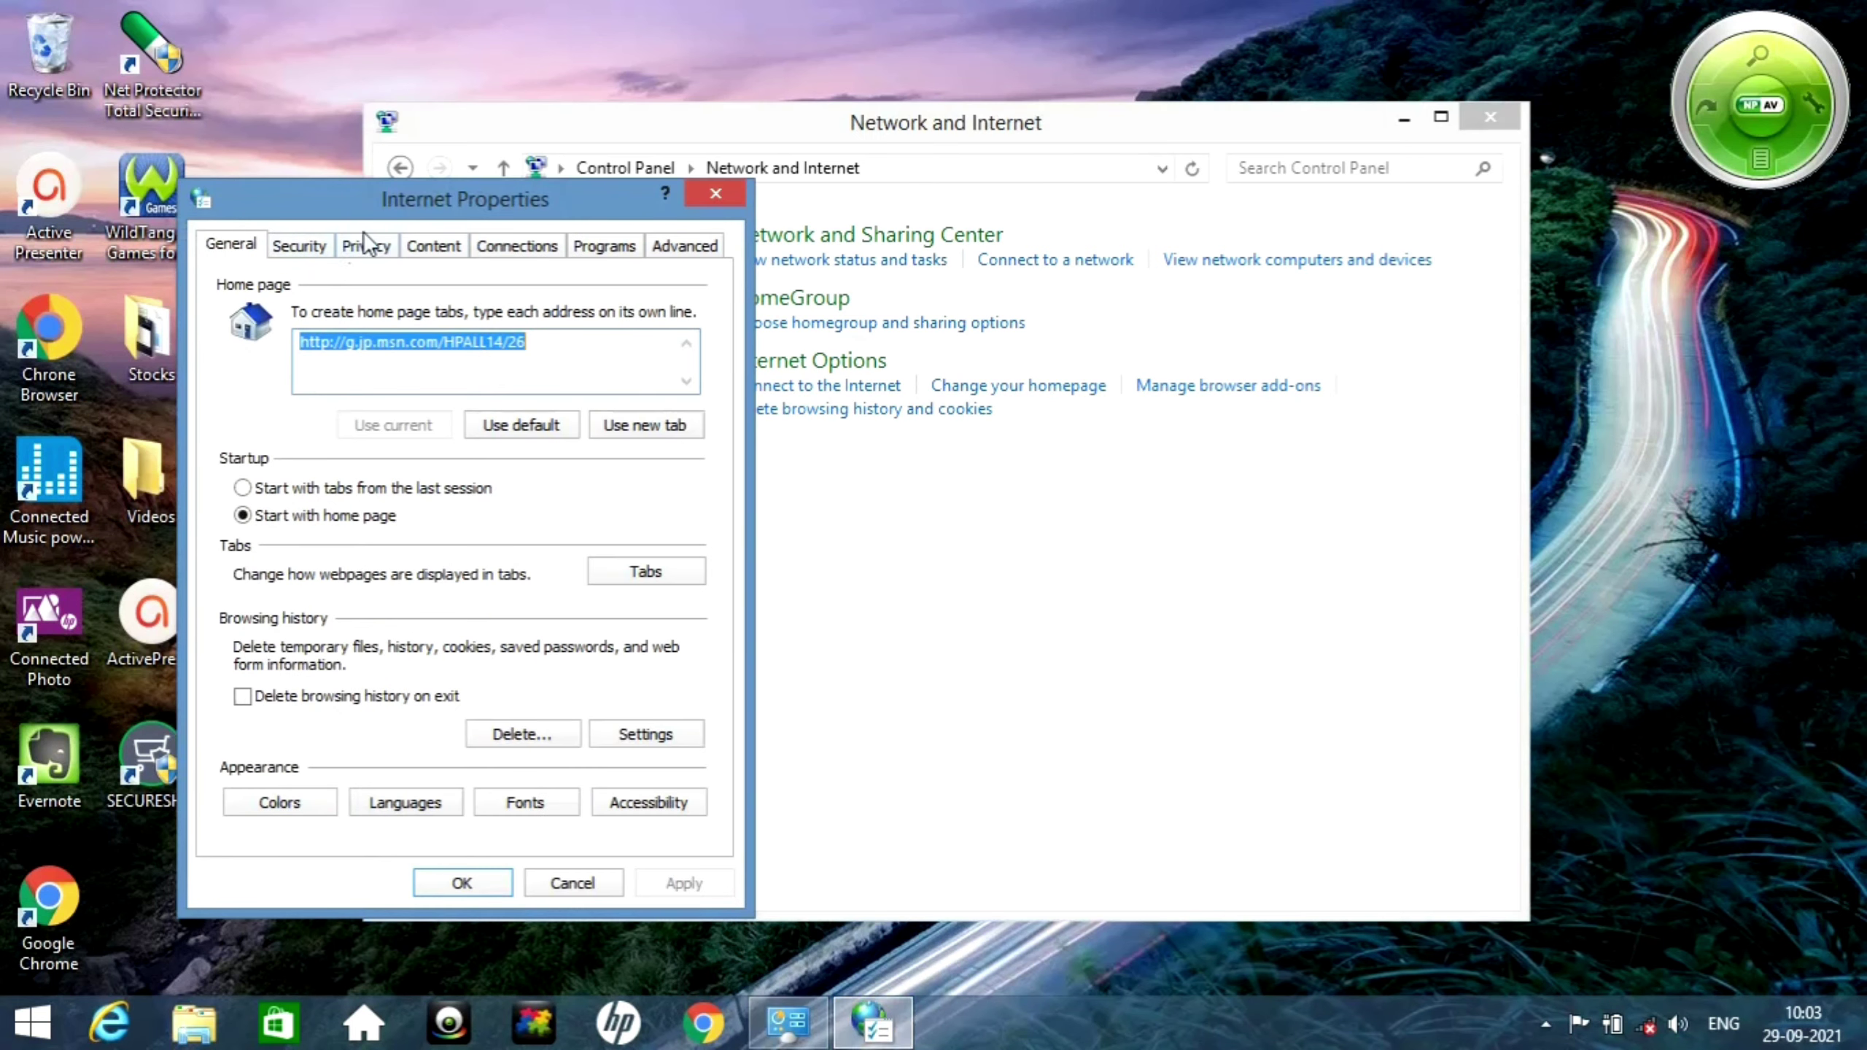
left_click(519, 248)
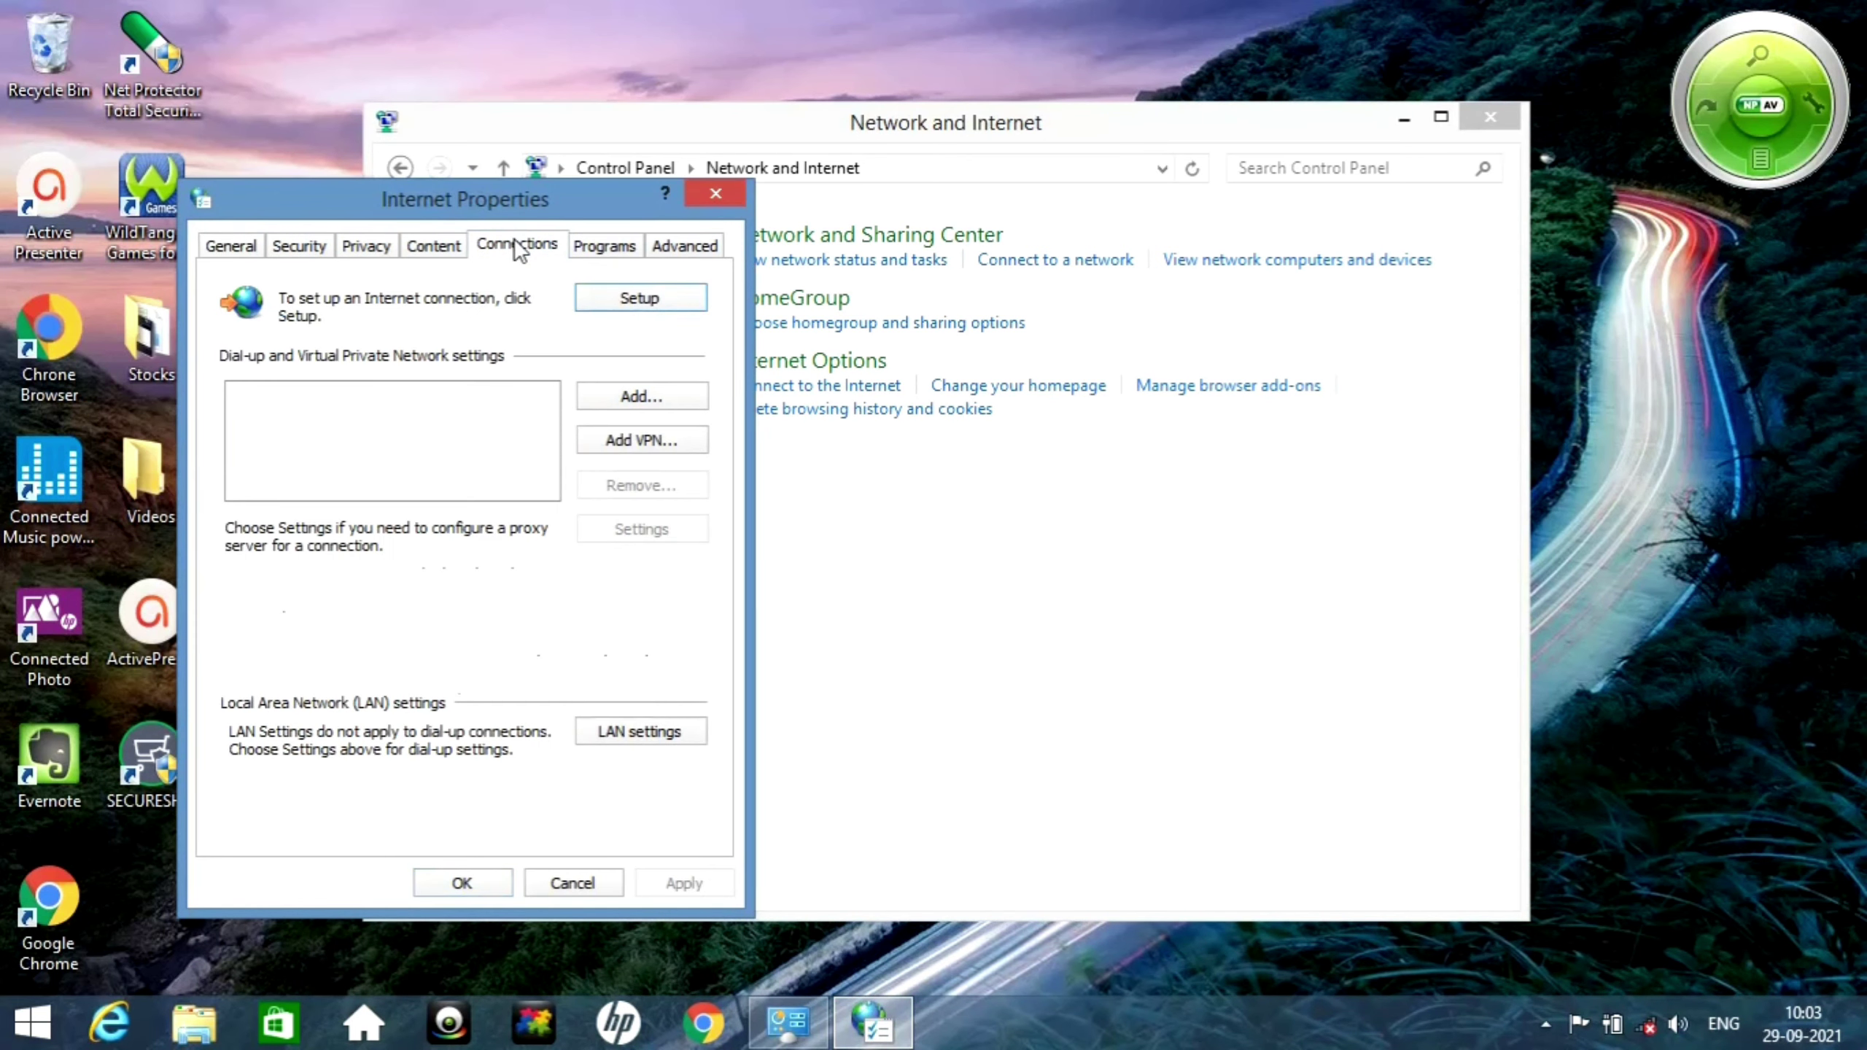
left_click(648, 732)
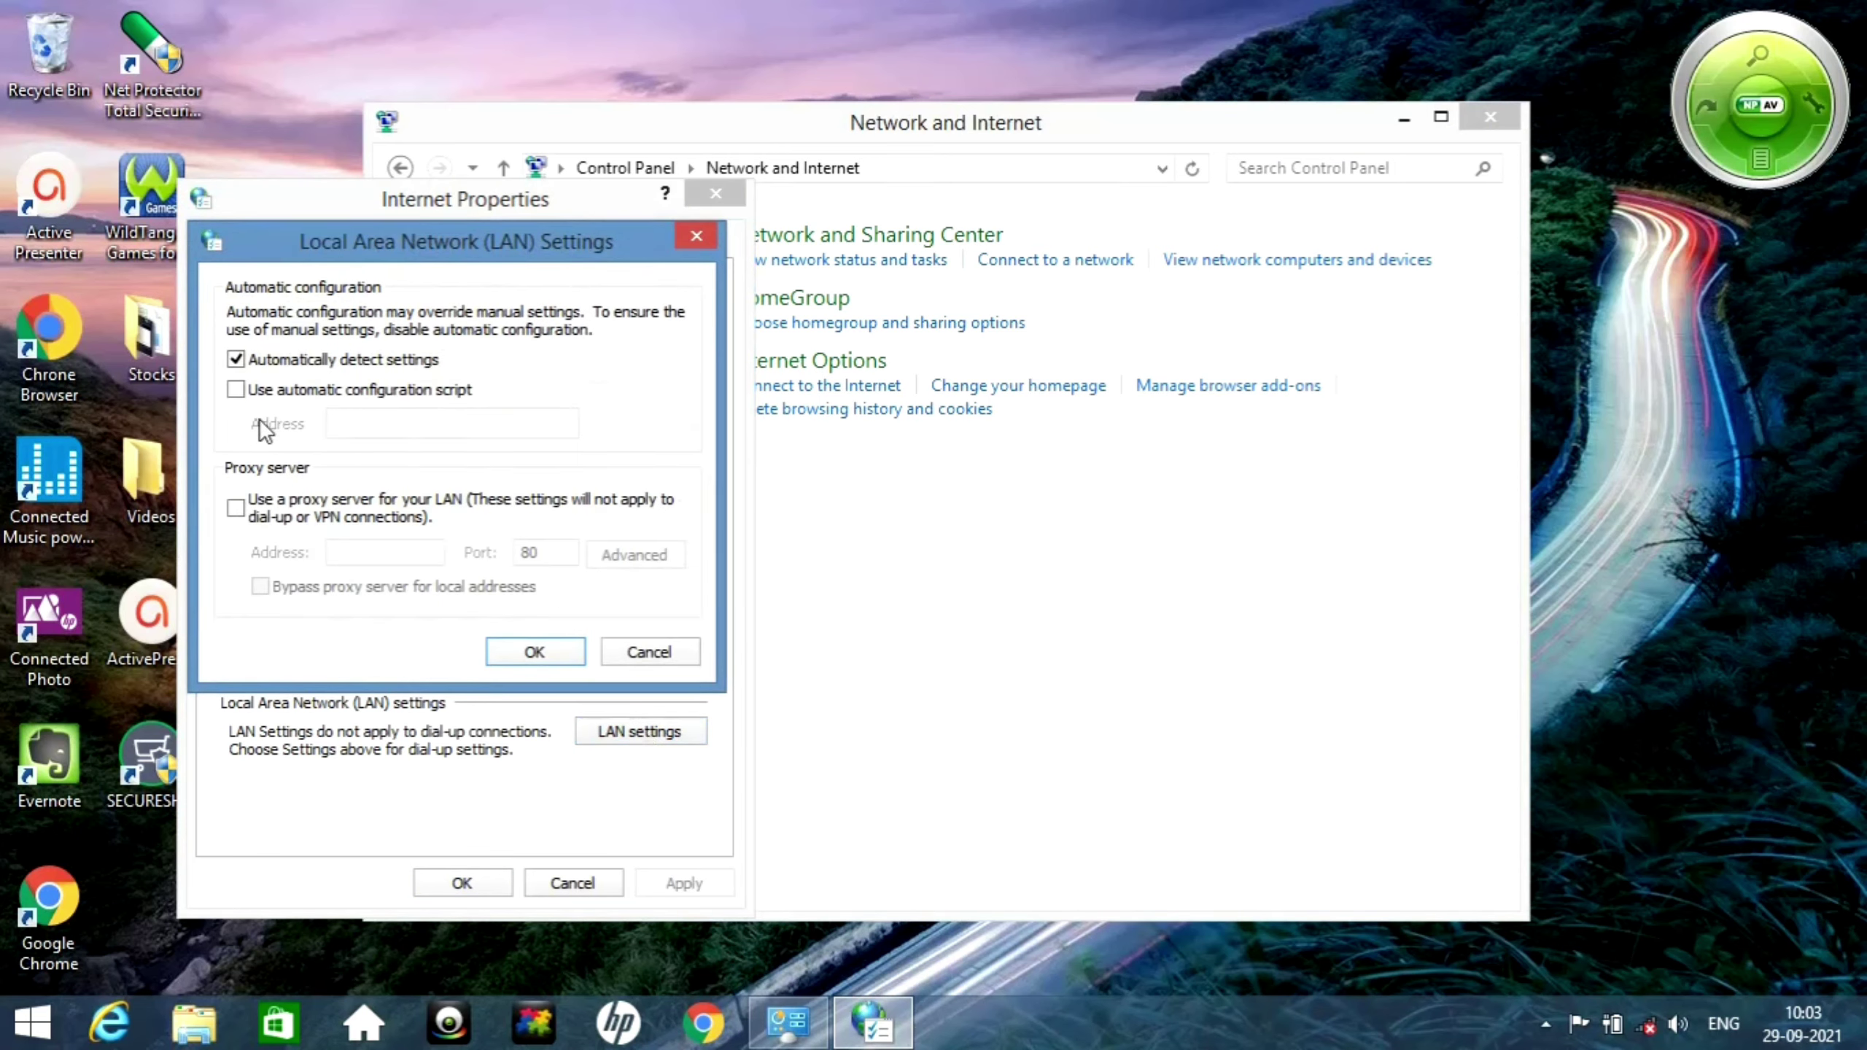
left_click(237, 359)
left_click(535, 652)
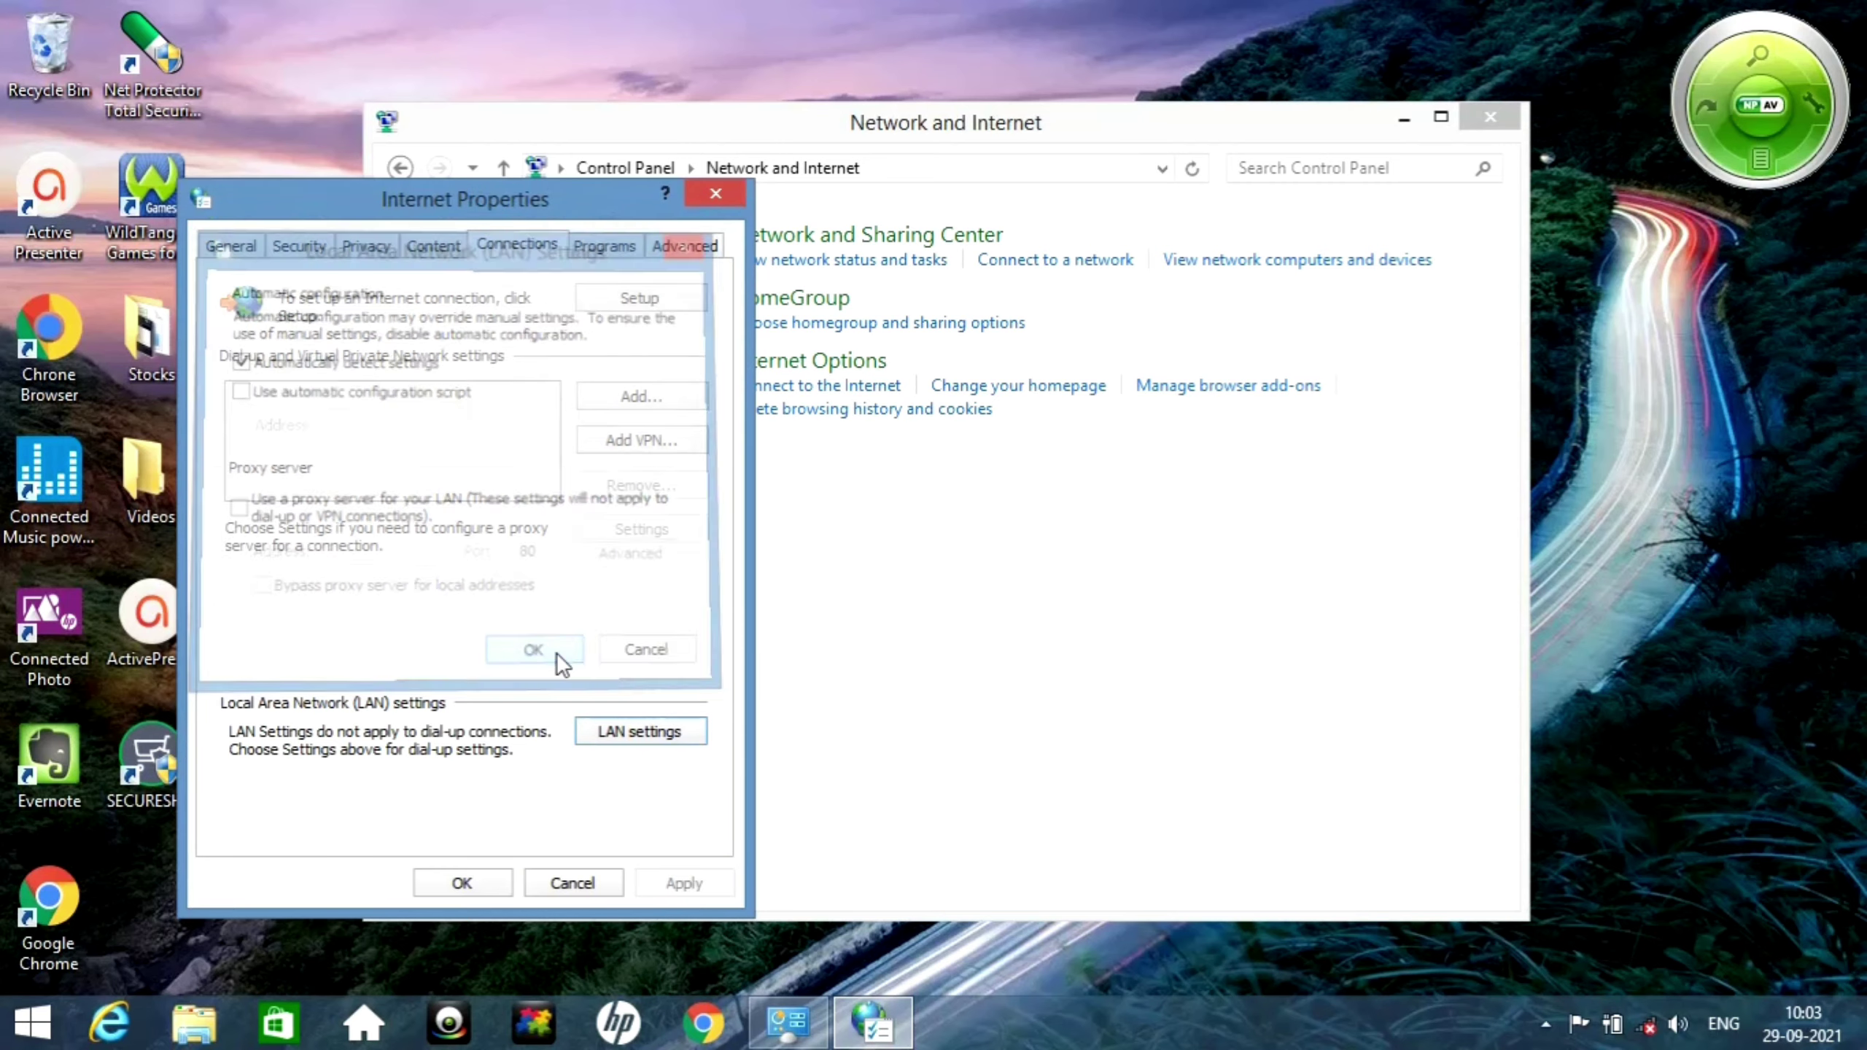
left_click(463, 883)
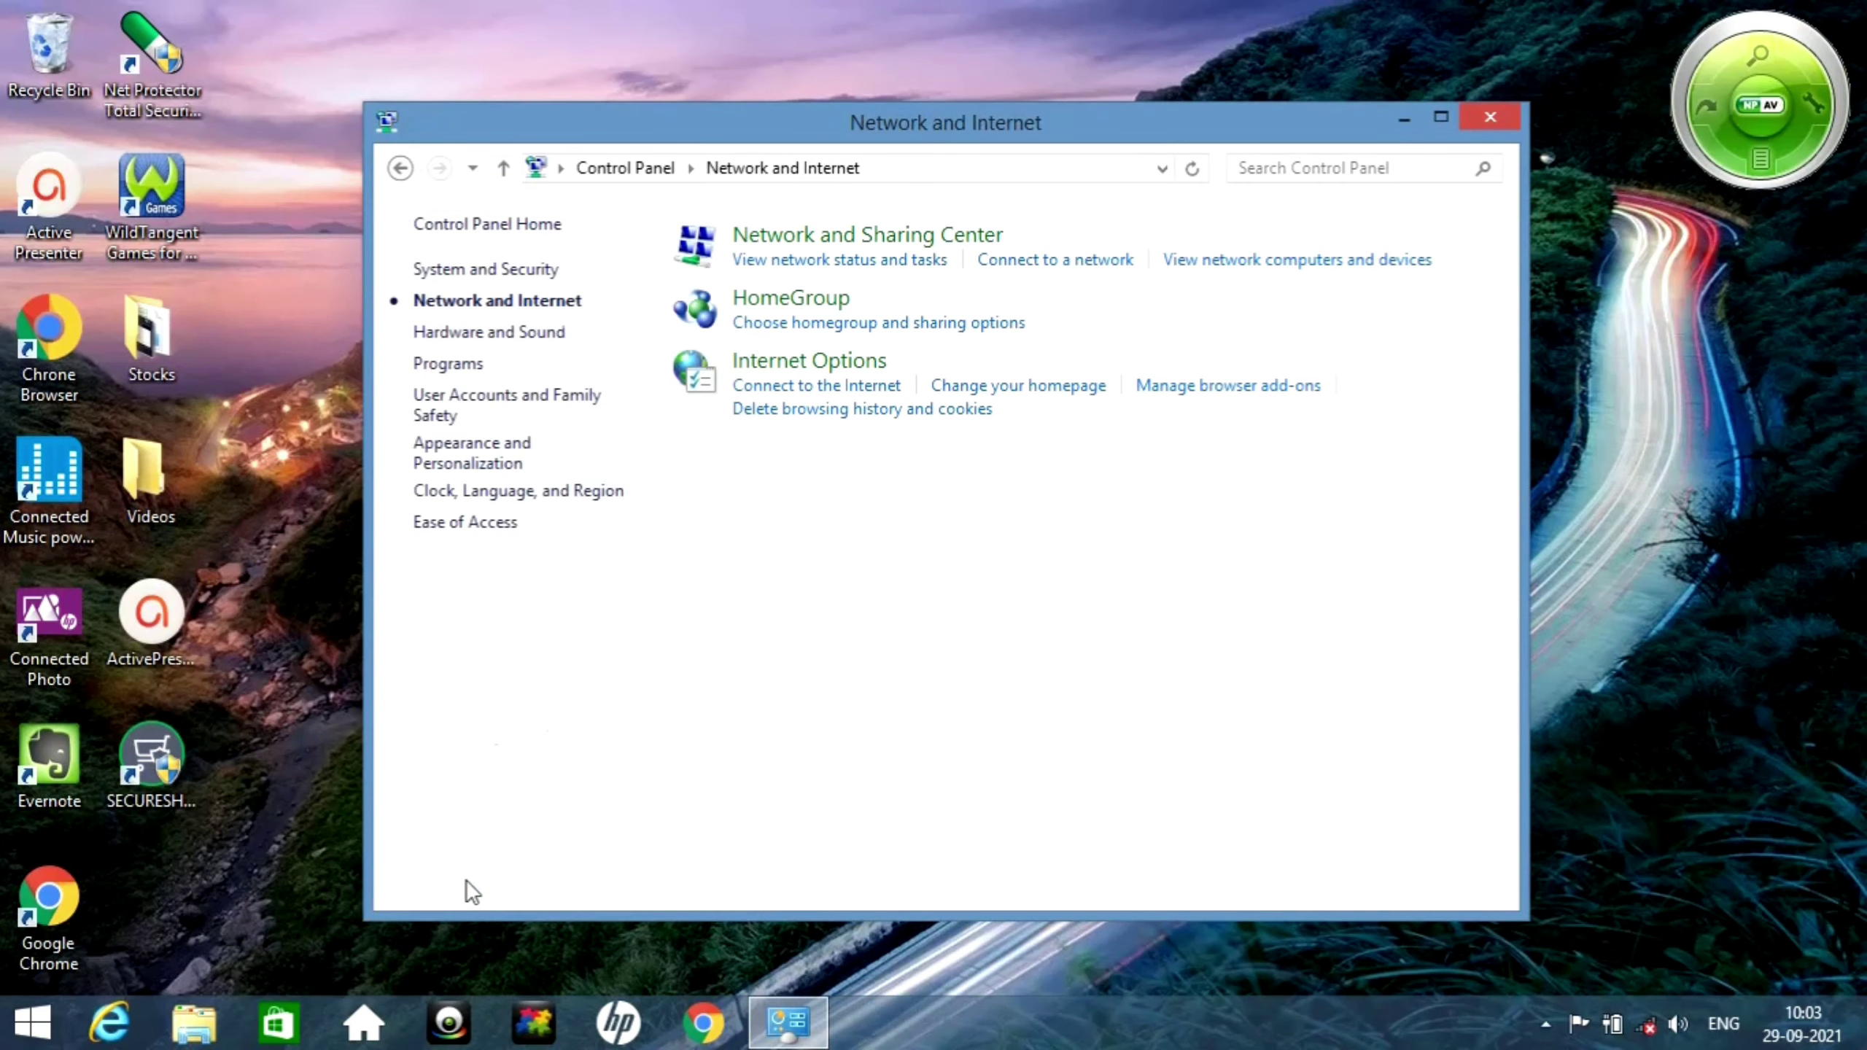
left_click(1491, 119)
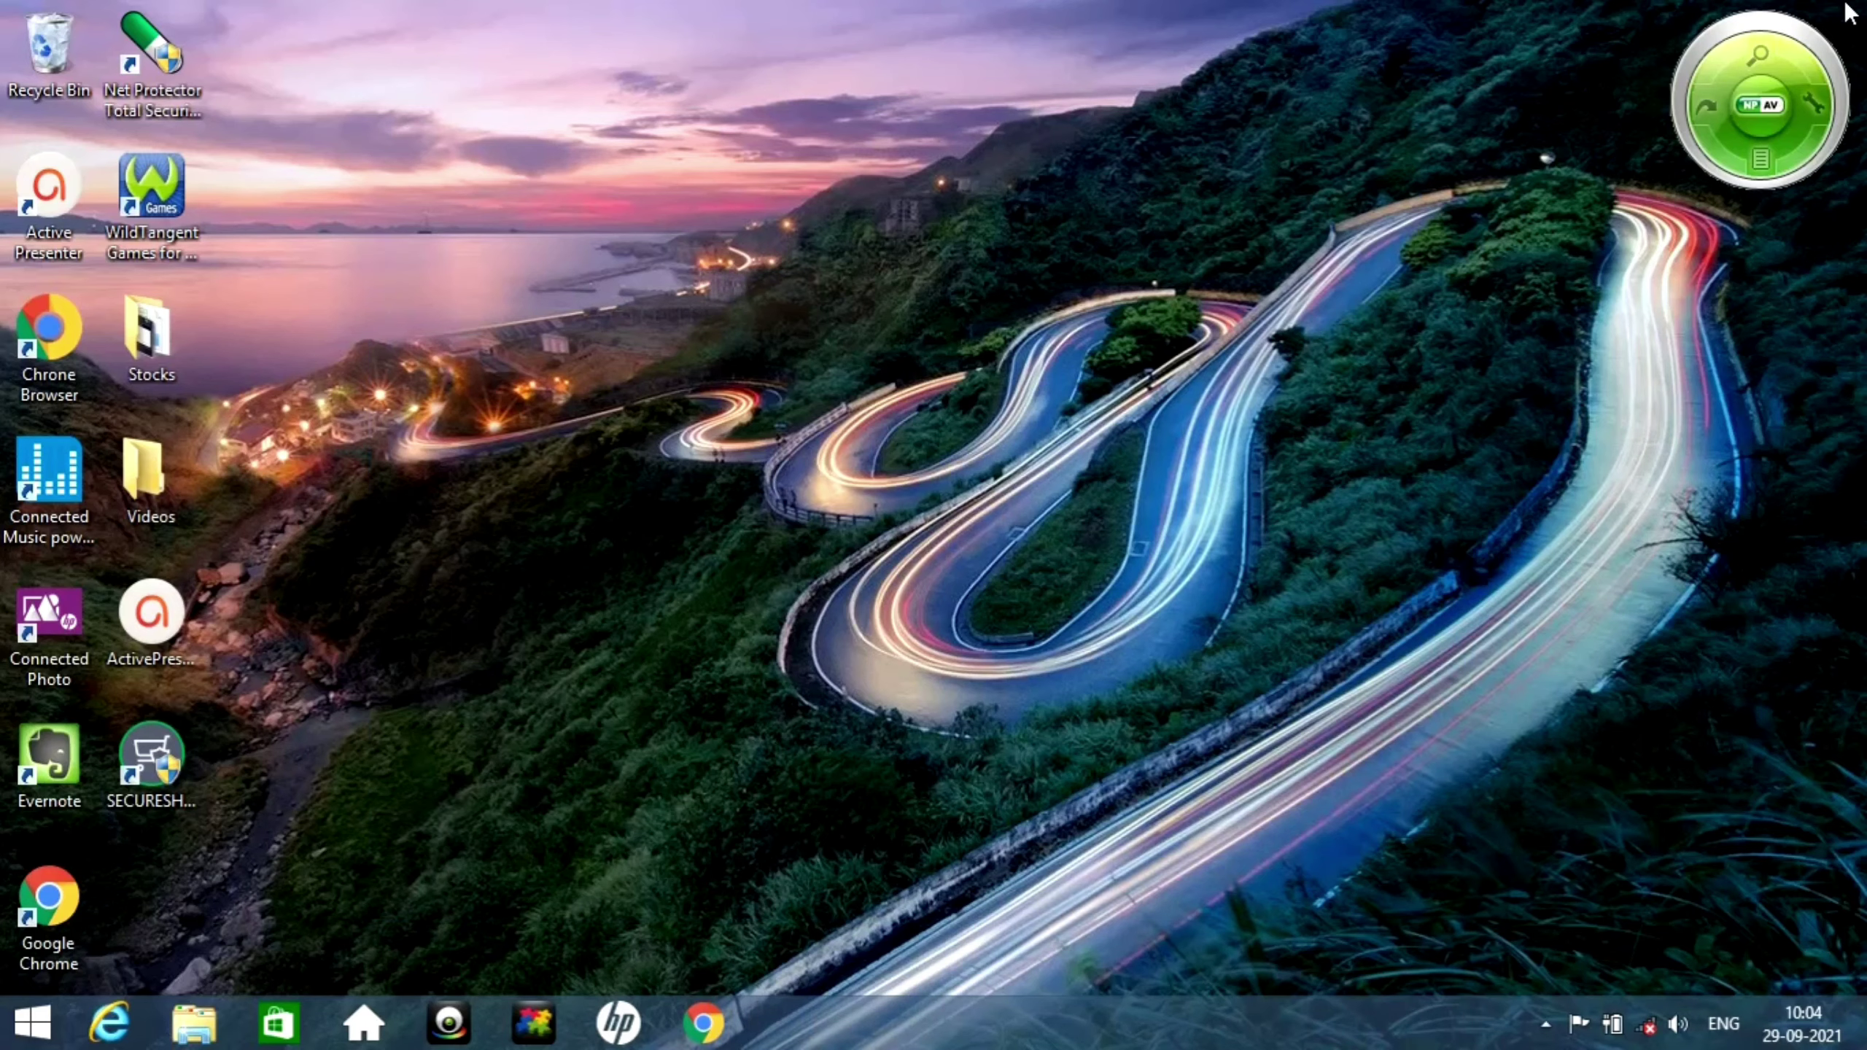
Step: Search the computer for cmd and open Command Prompt
mouse_move(1866, 1)
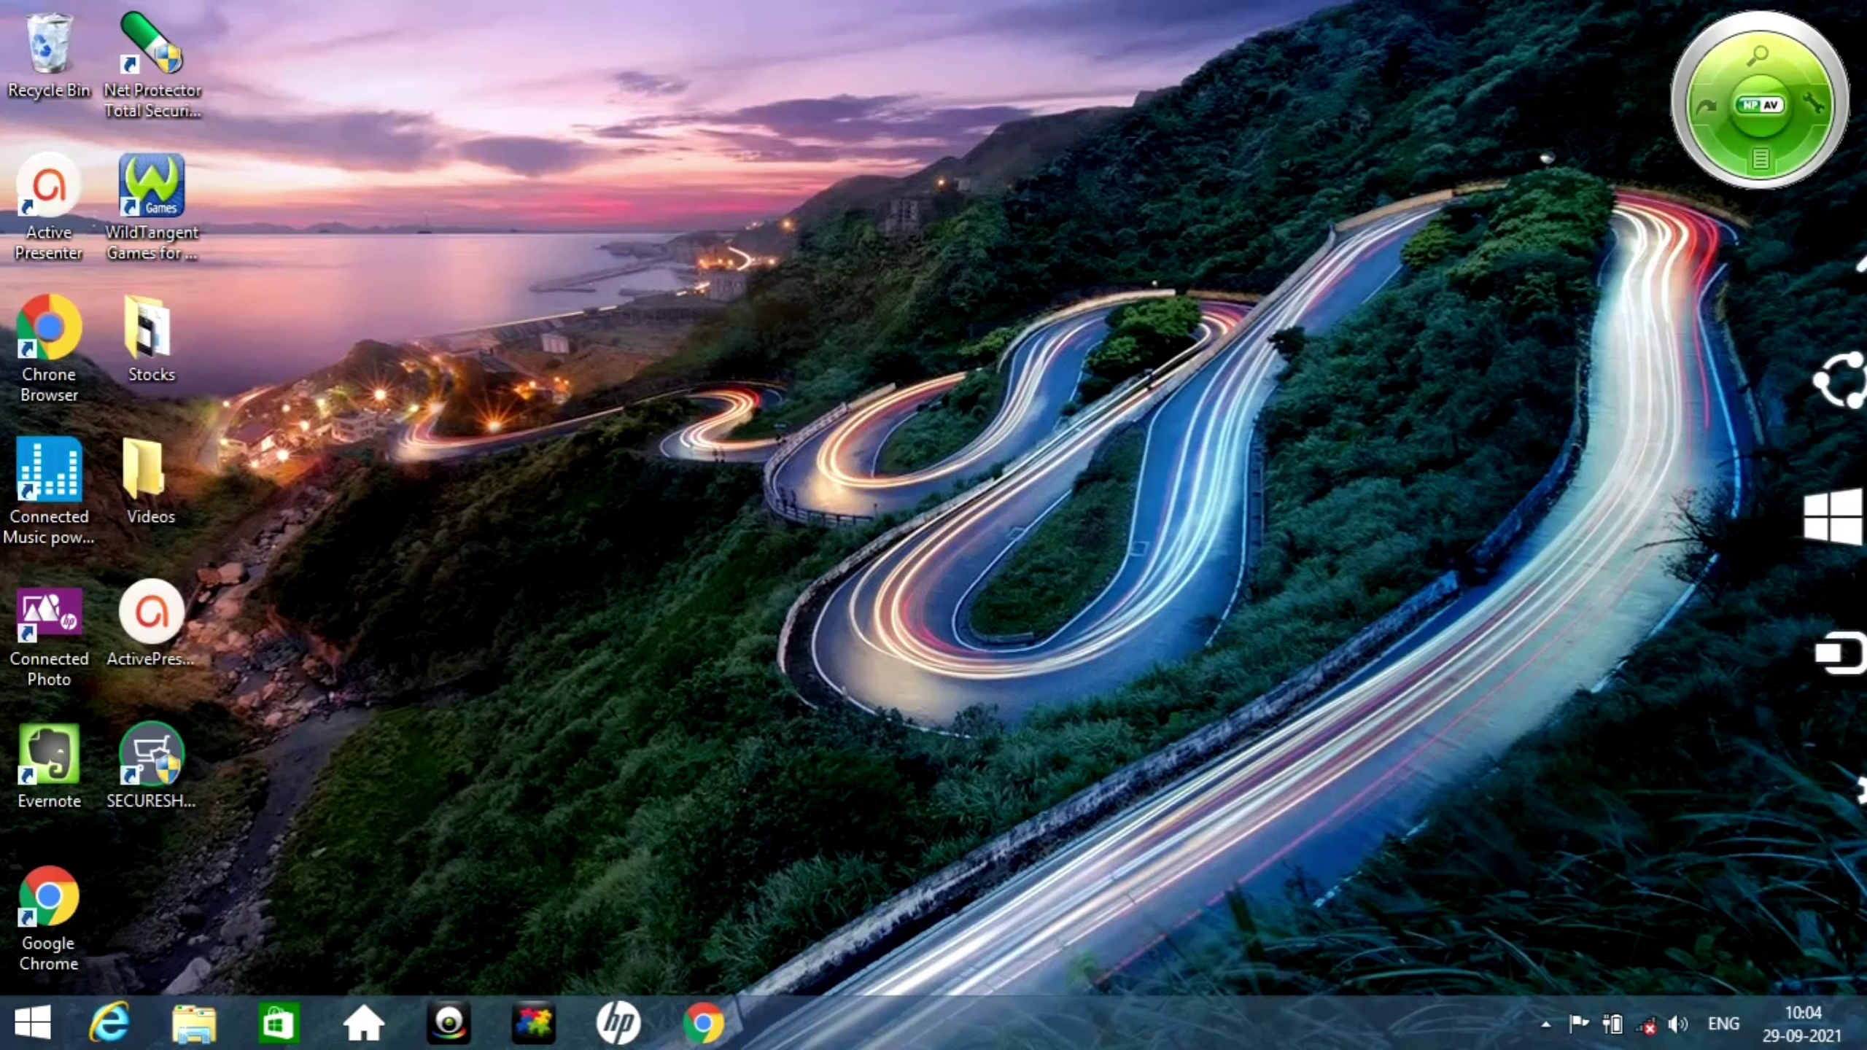
left_click(1812, 251)
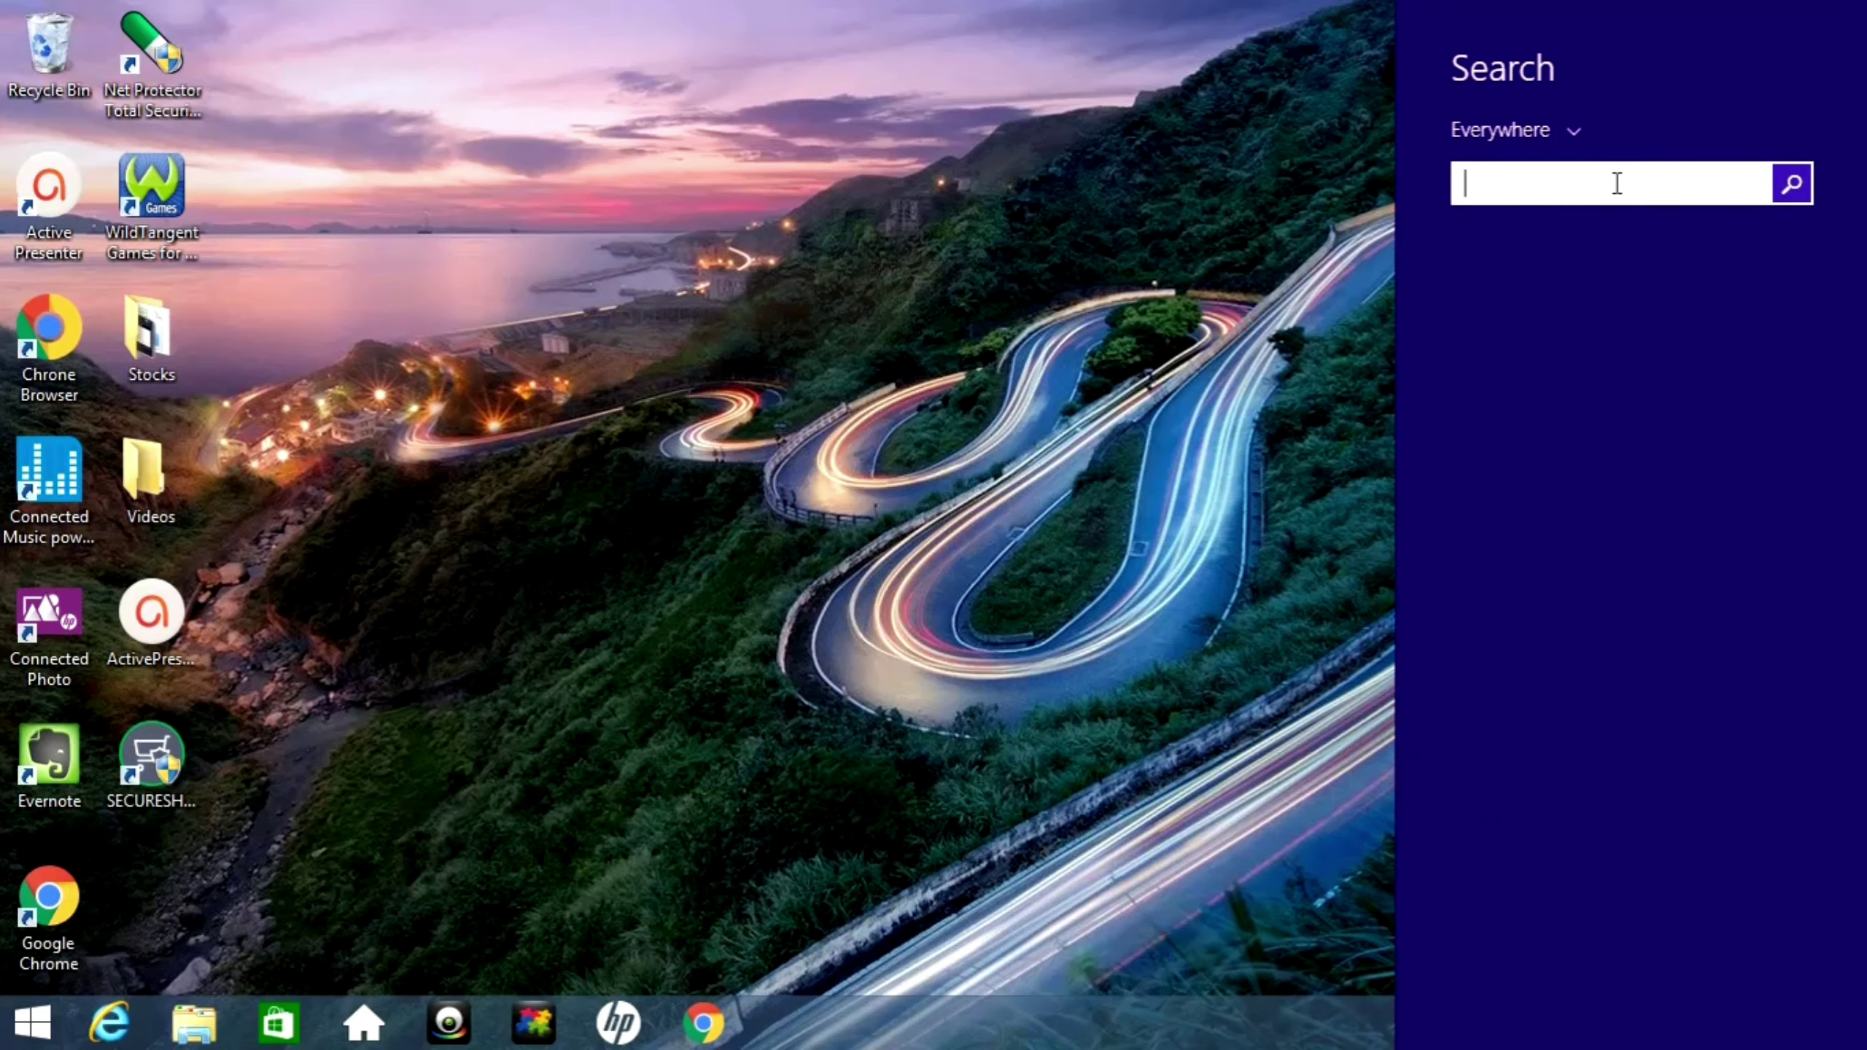
type("cmd")
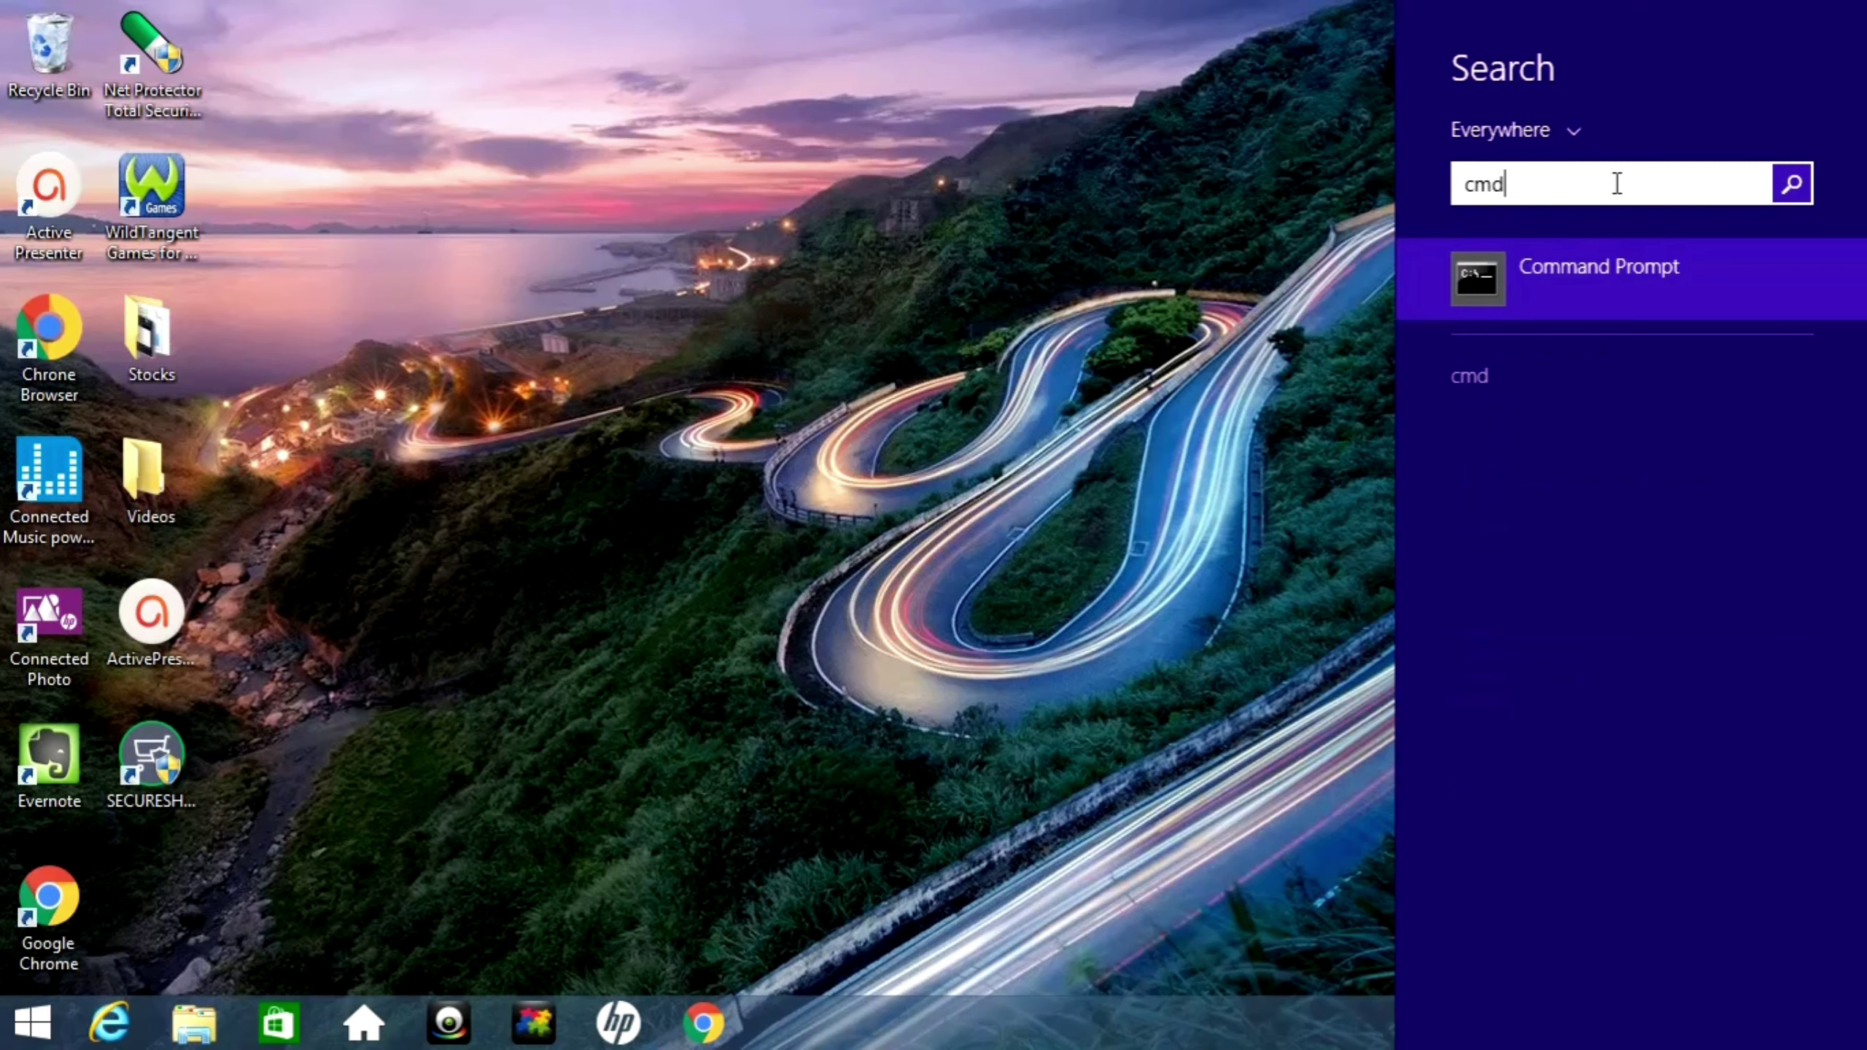
left_click(1602, 267)
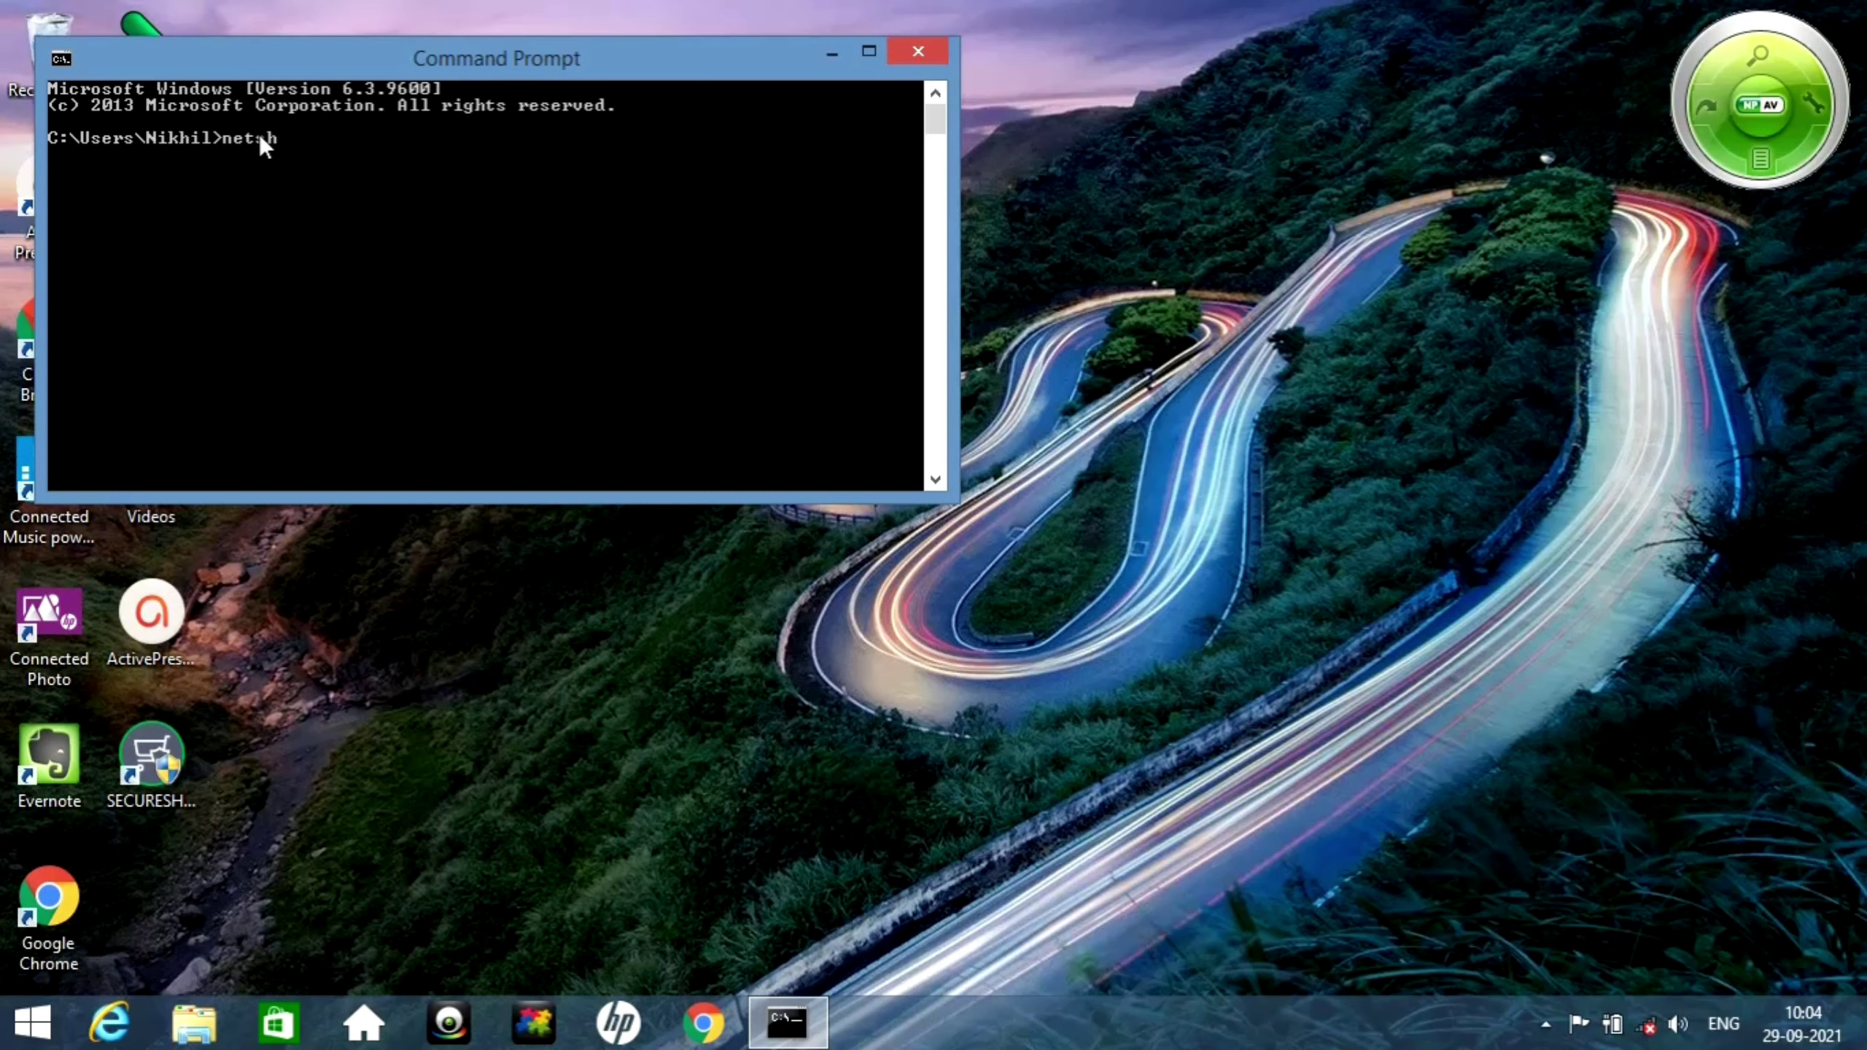
Step: Enter the command "netsh int ip reset c:\resetlog.txt netsh winsock reset" and close Command Prompt
type("nt ip reset c:\\resetlo")
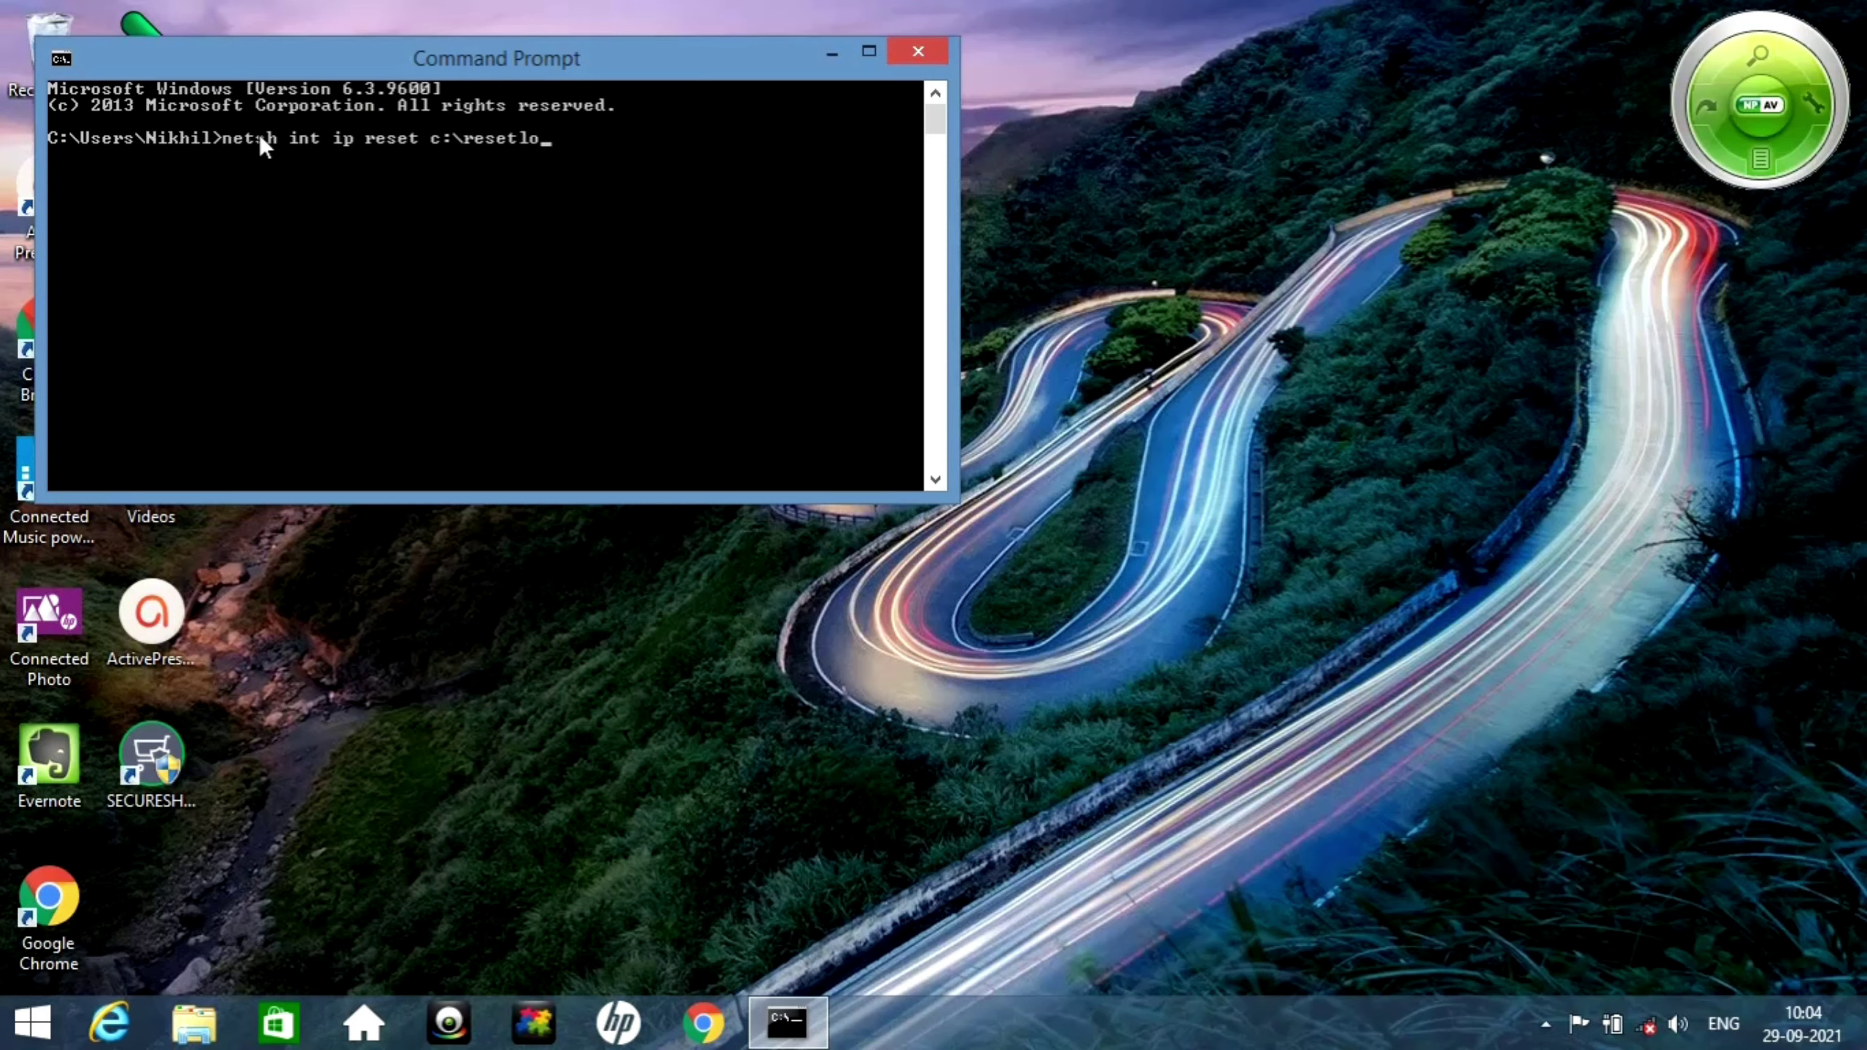
type("g.txt netsh winsock")
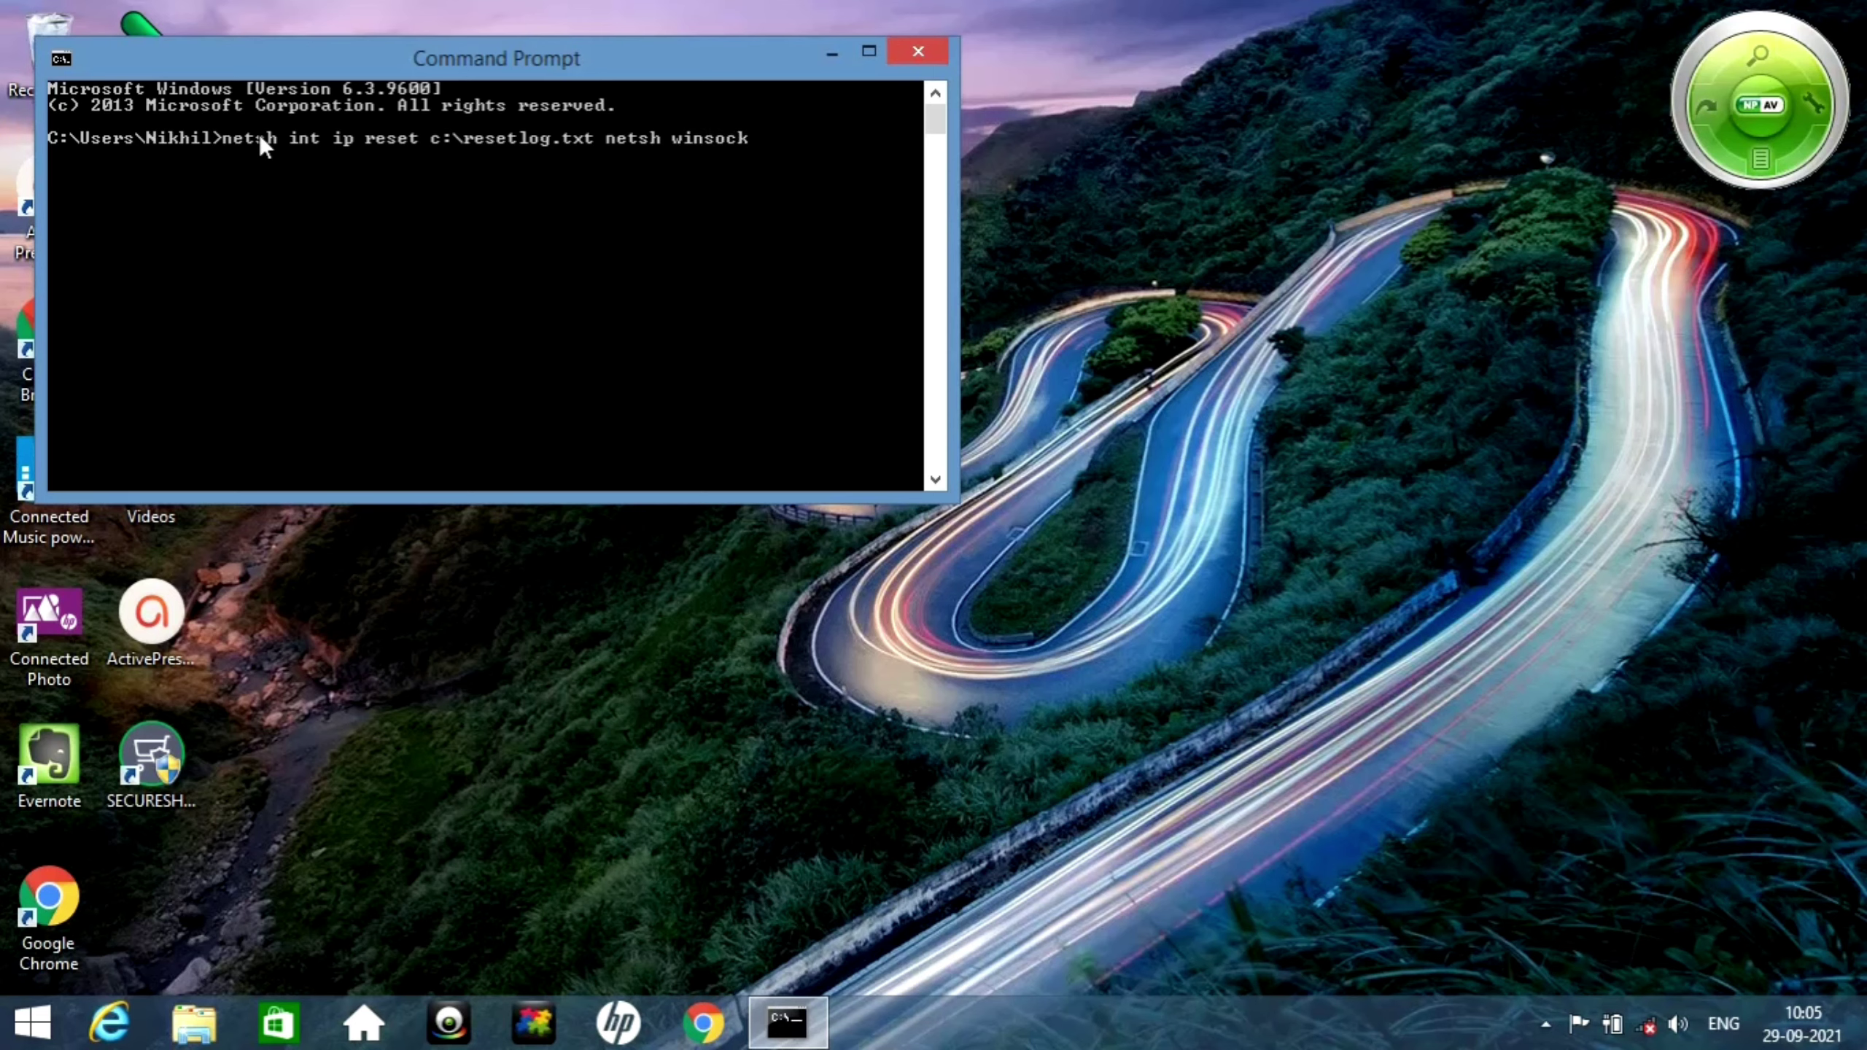
type(" reset")
left_click(916, 50)
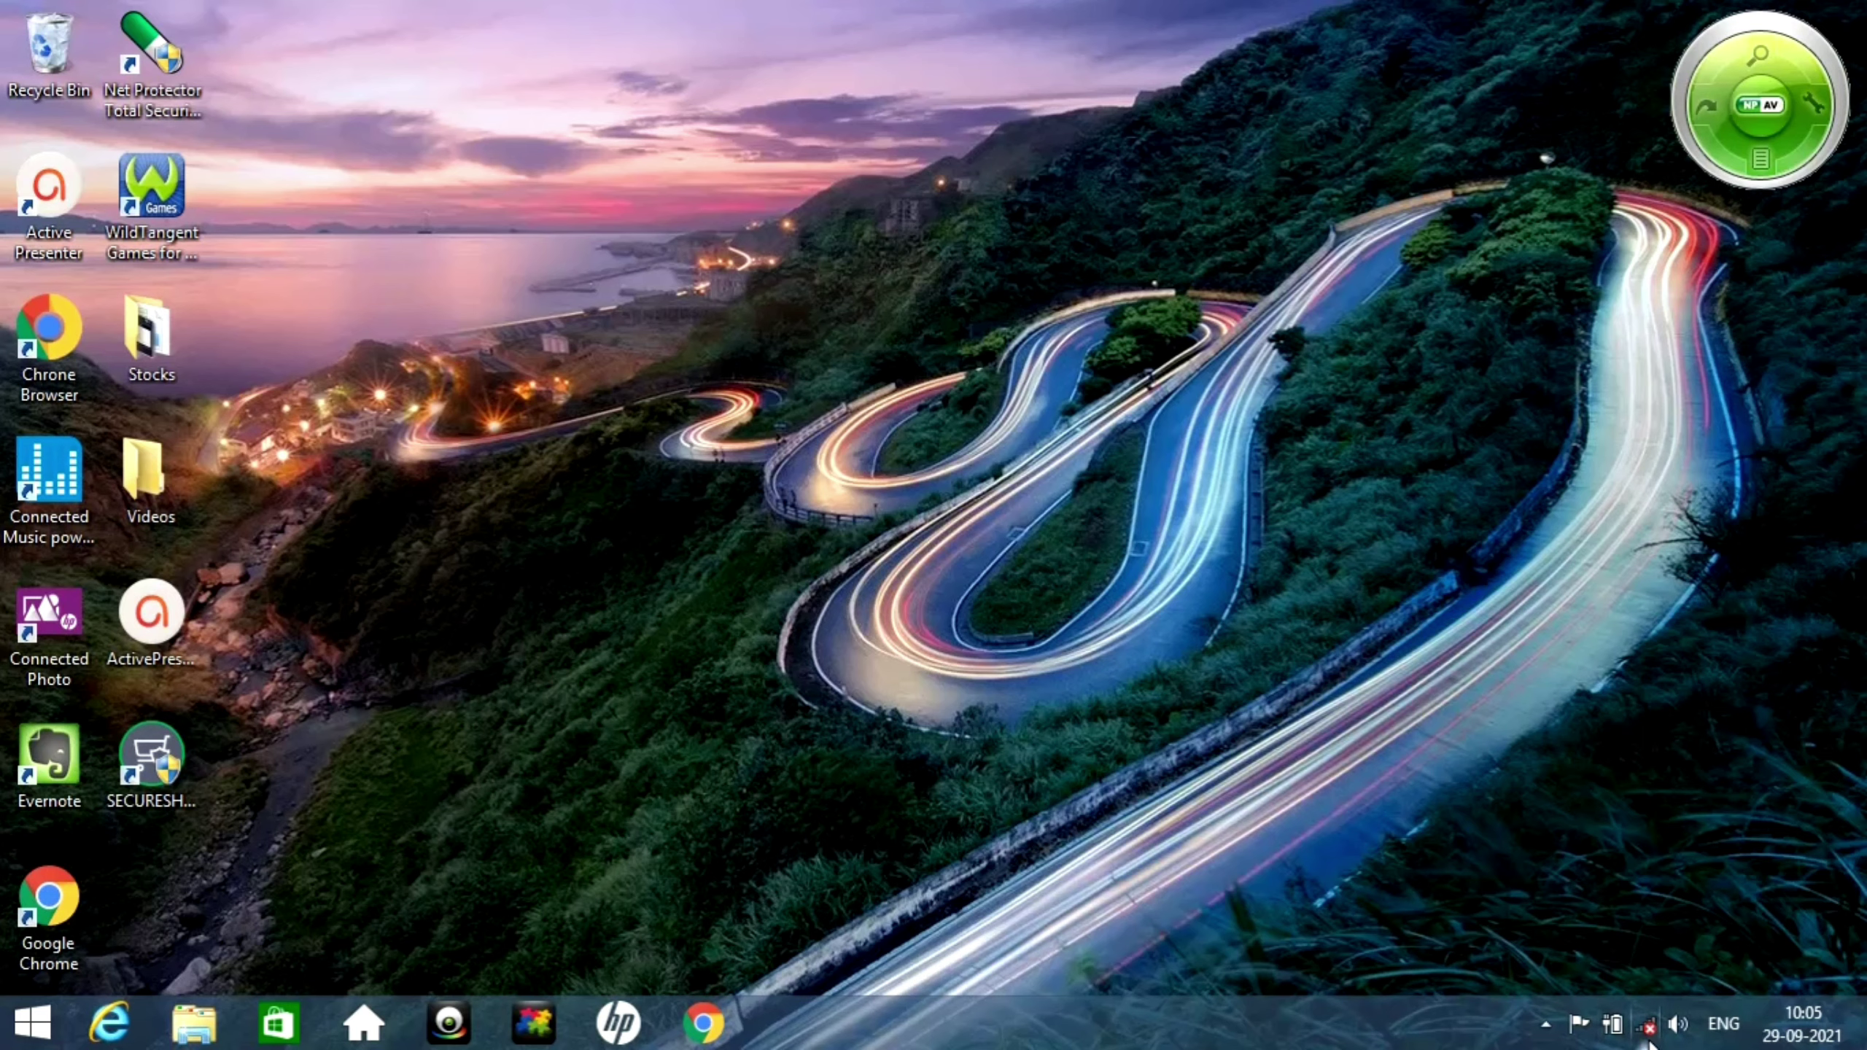
Step: Search for Device Manager, open it and show the actions available for the Display adapters category
mouse_move(1646, 1026)
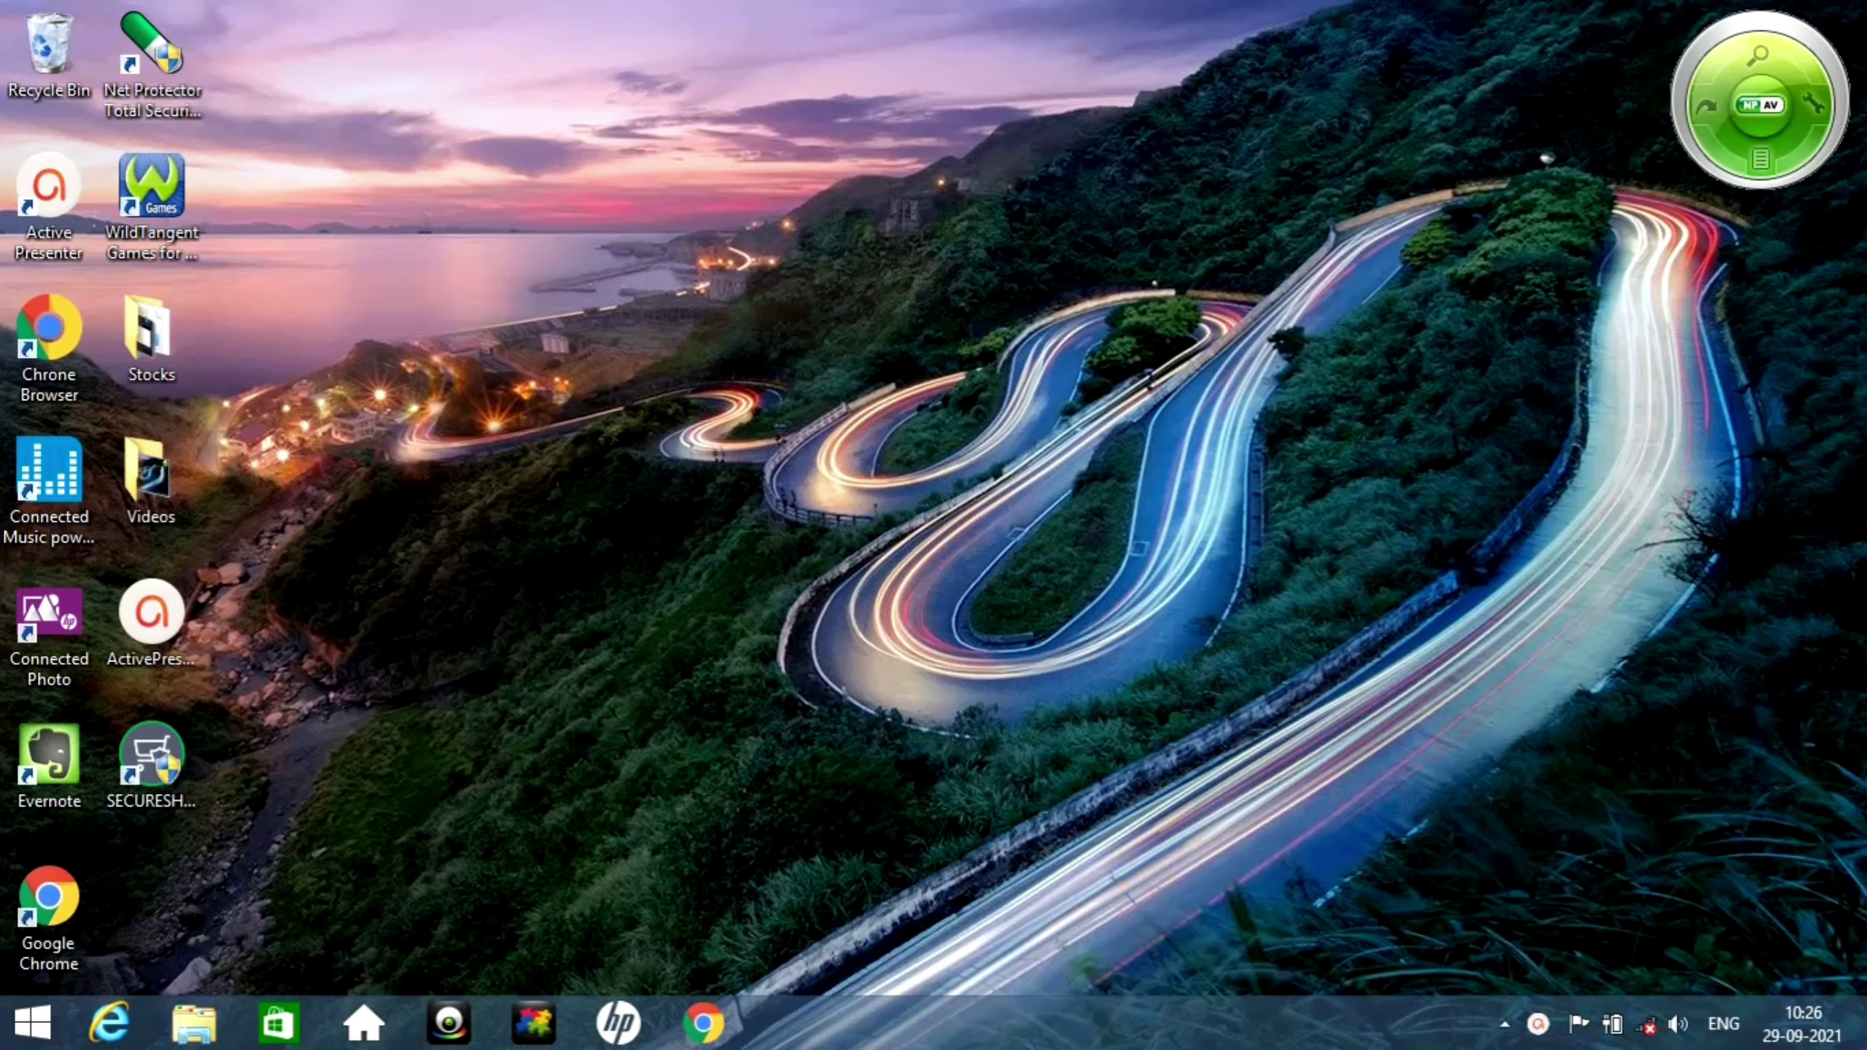
mouse_move(1860, 14)
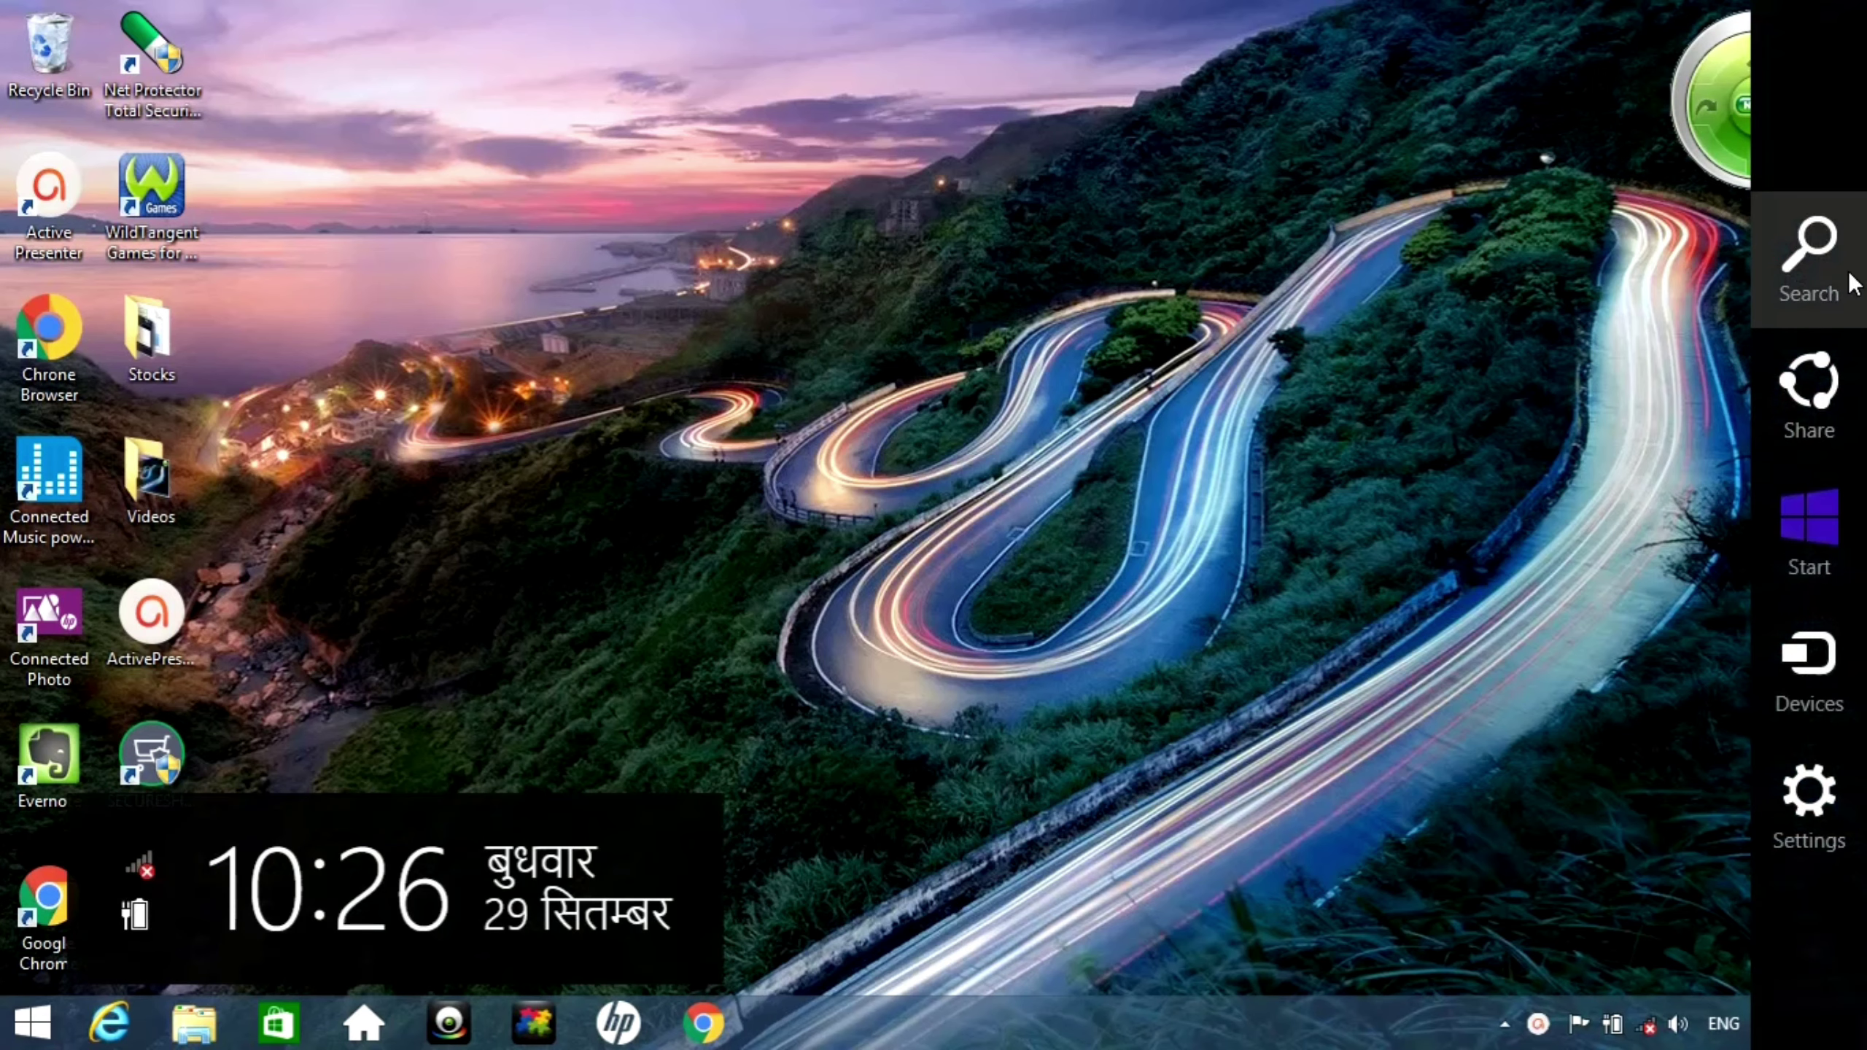
left_click(1810, 257)
type("device Manager")
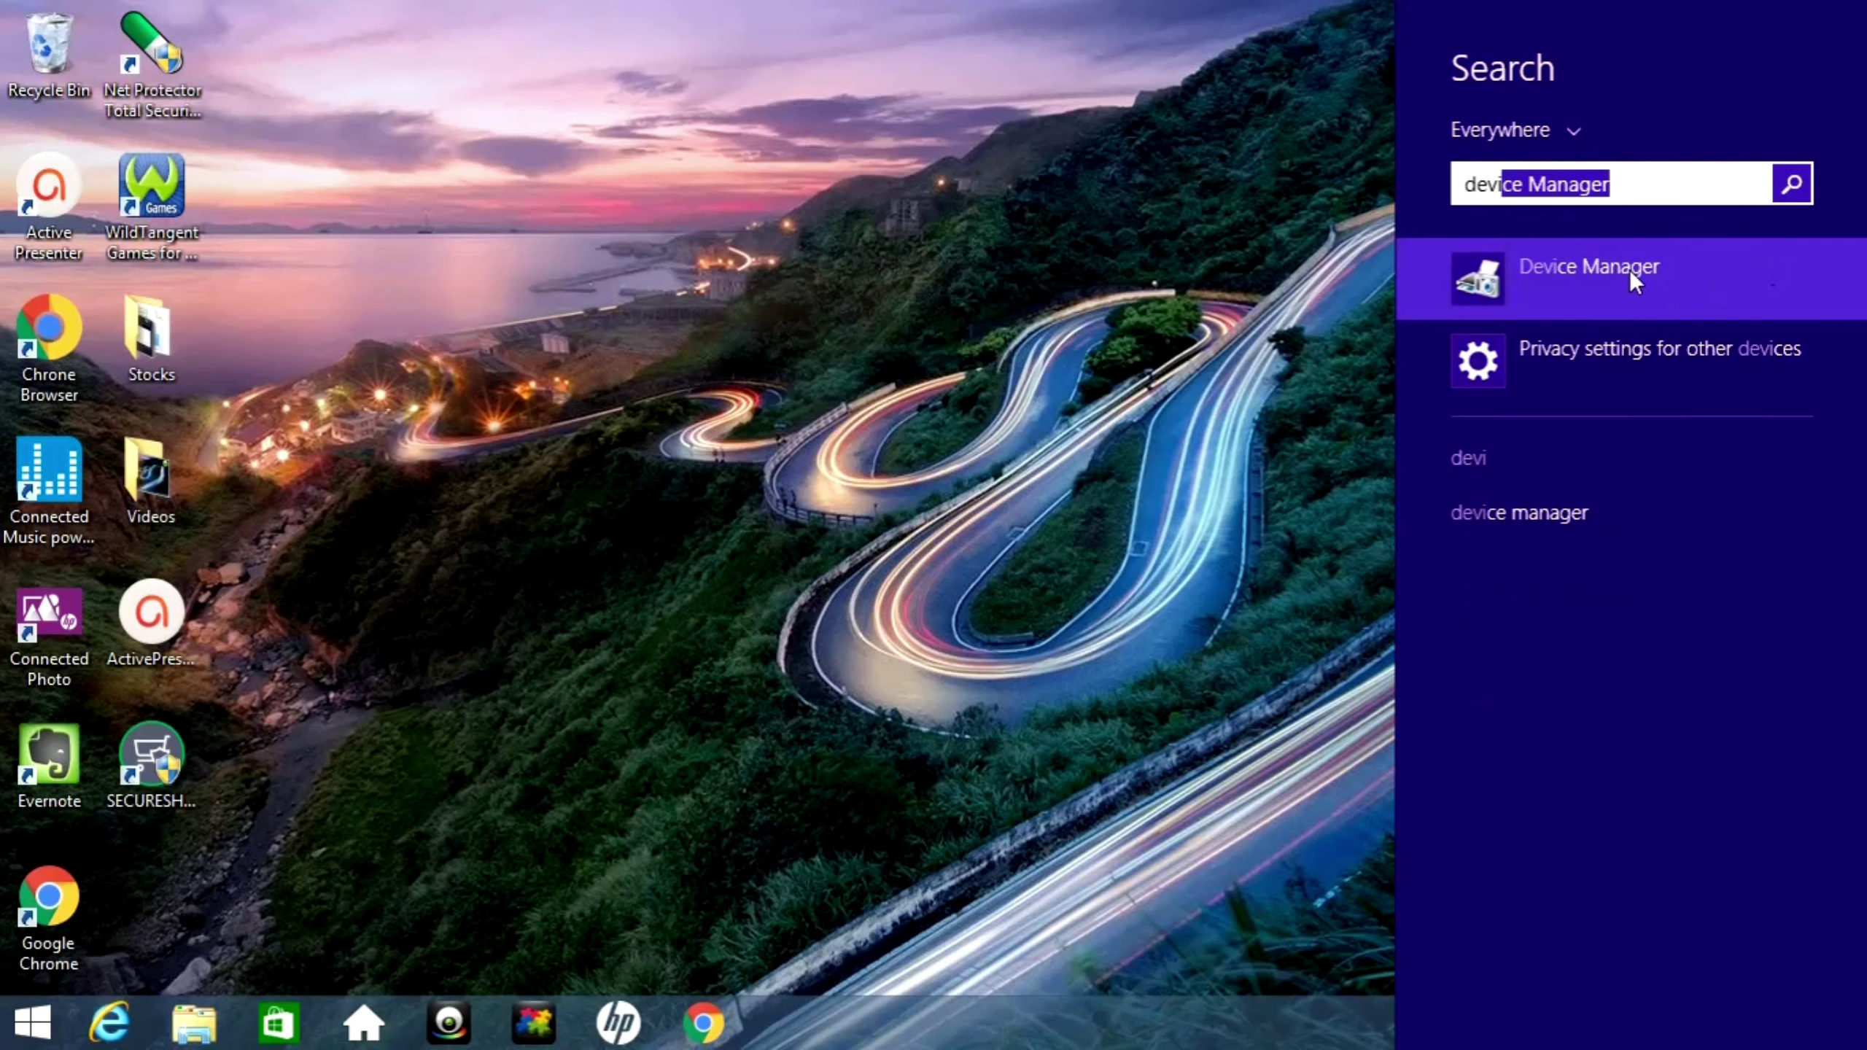
left_click(1588, 268)
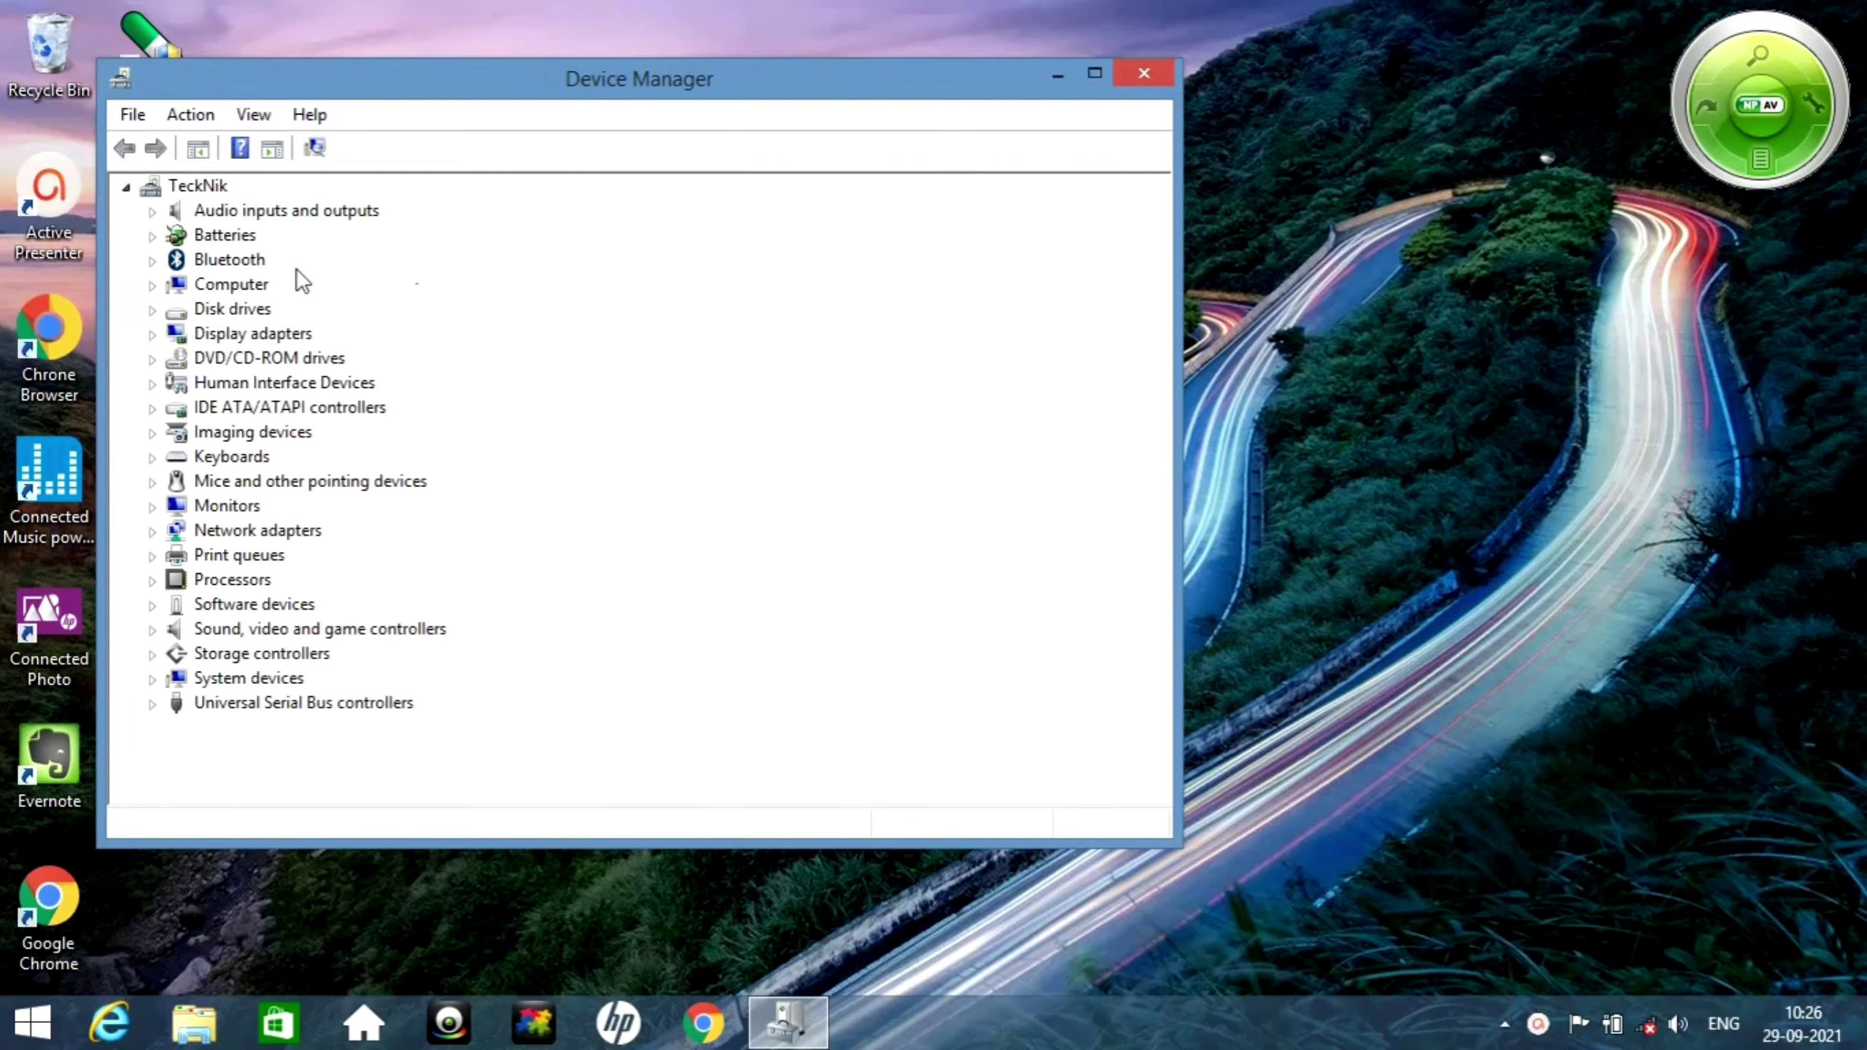
left_click(253, 335)
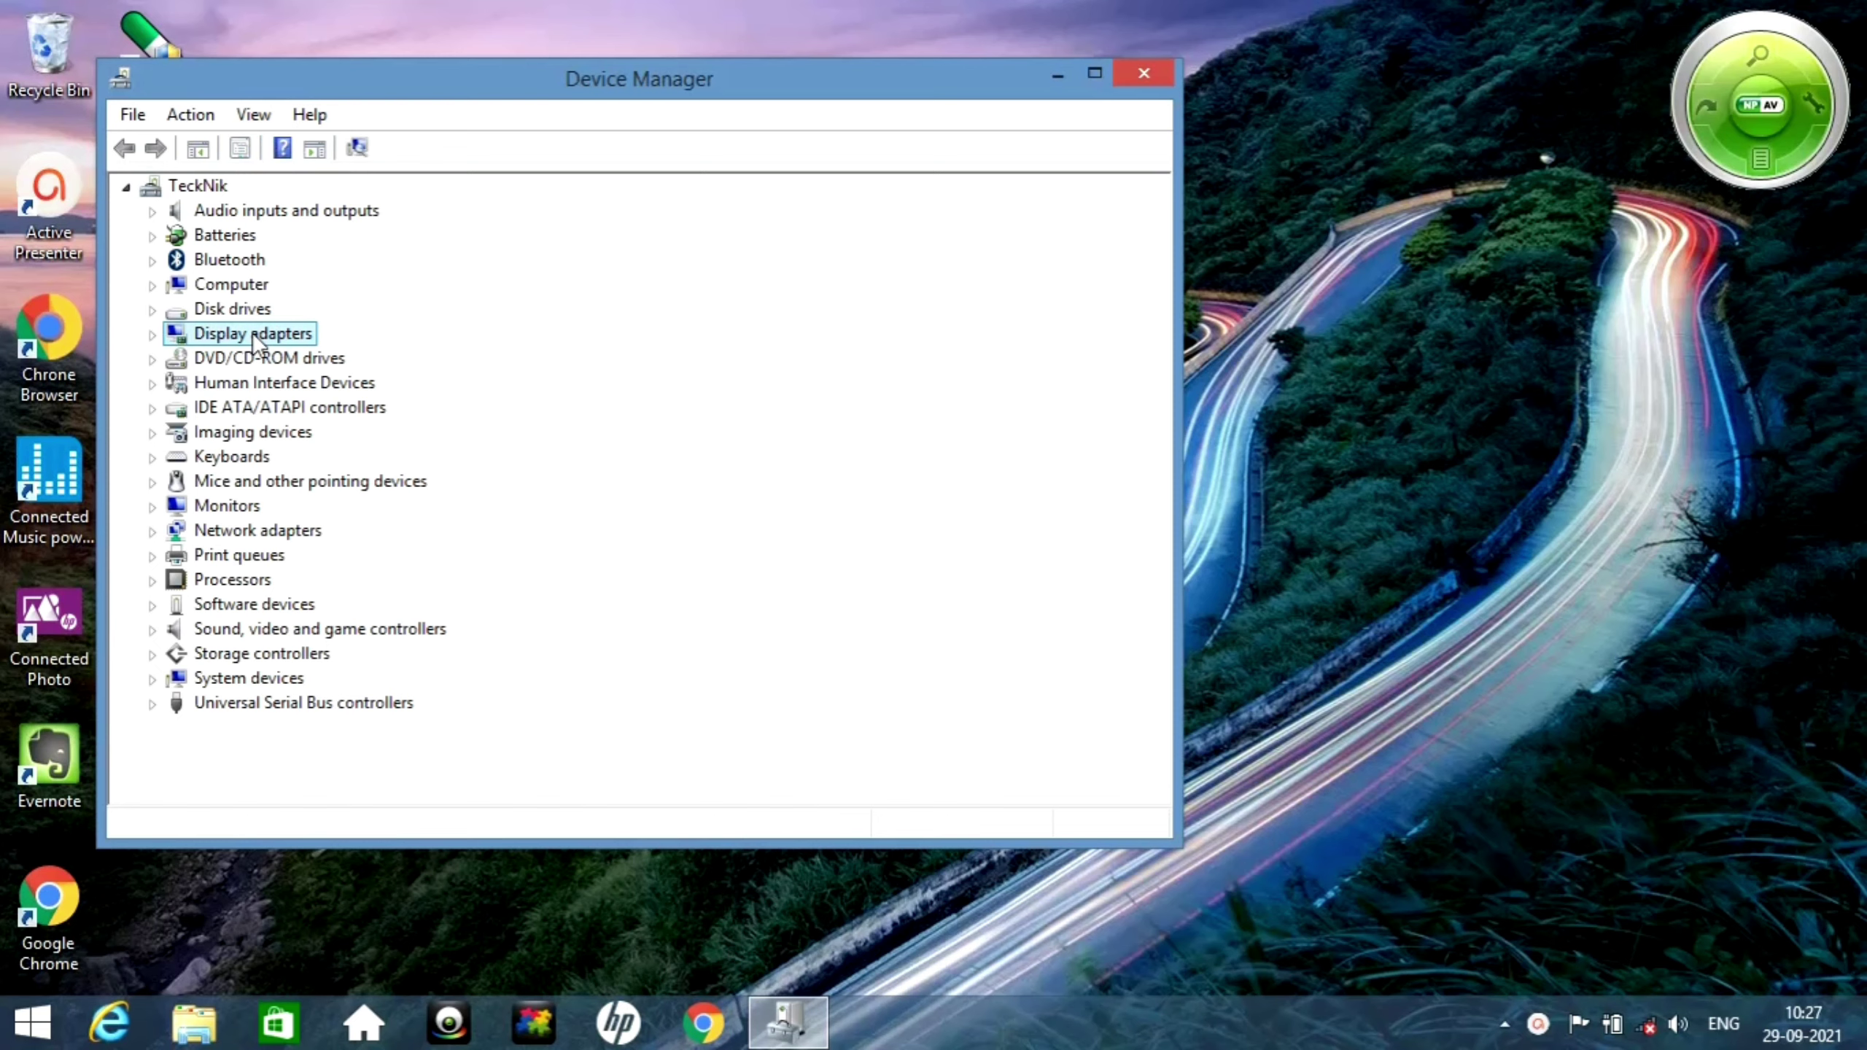
left_click(193, 115)
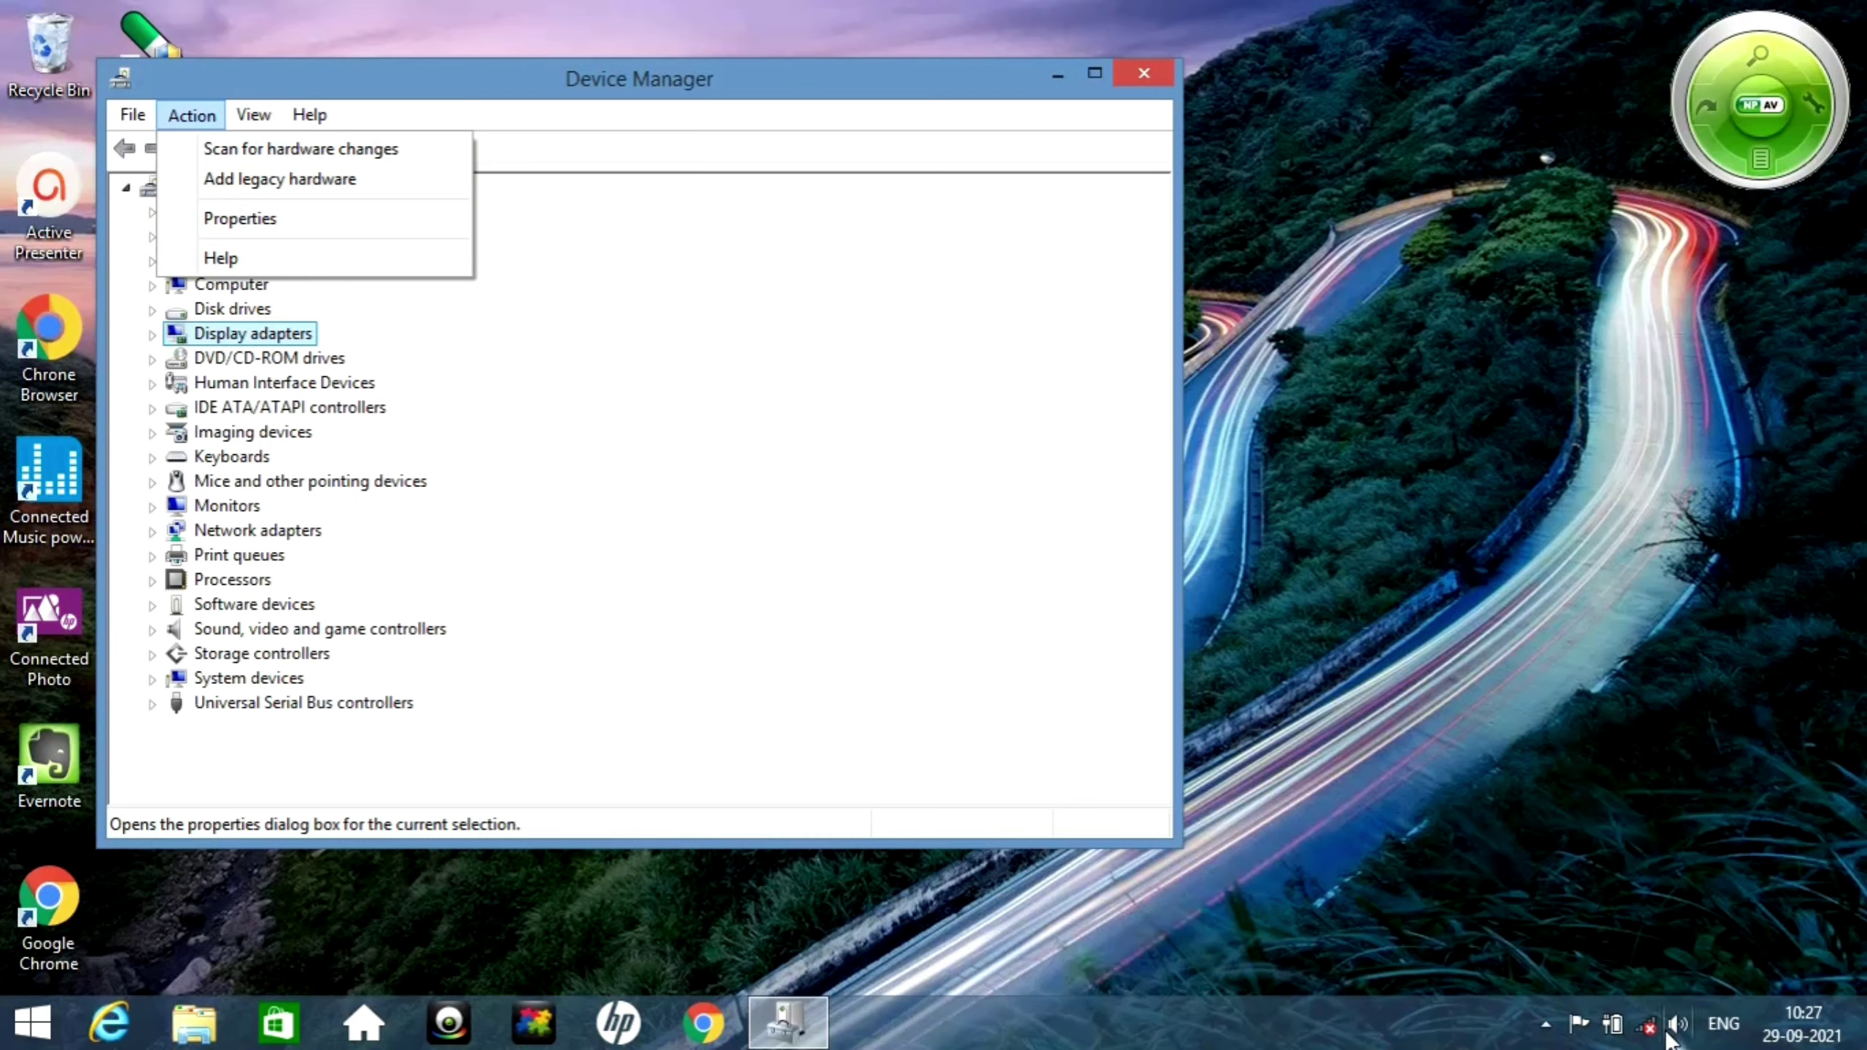
Step: Check the Wi-Fi status and available networks again, and dismiss the network list
left_click(1647, 1024)
left_click(1647, 1025)
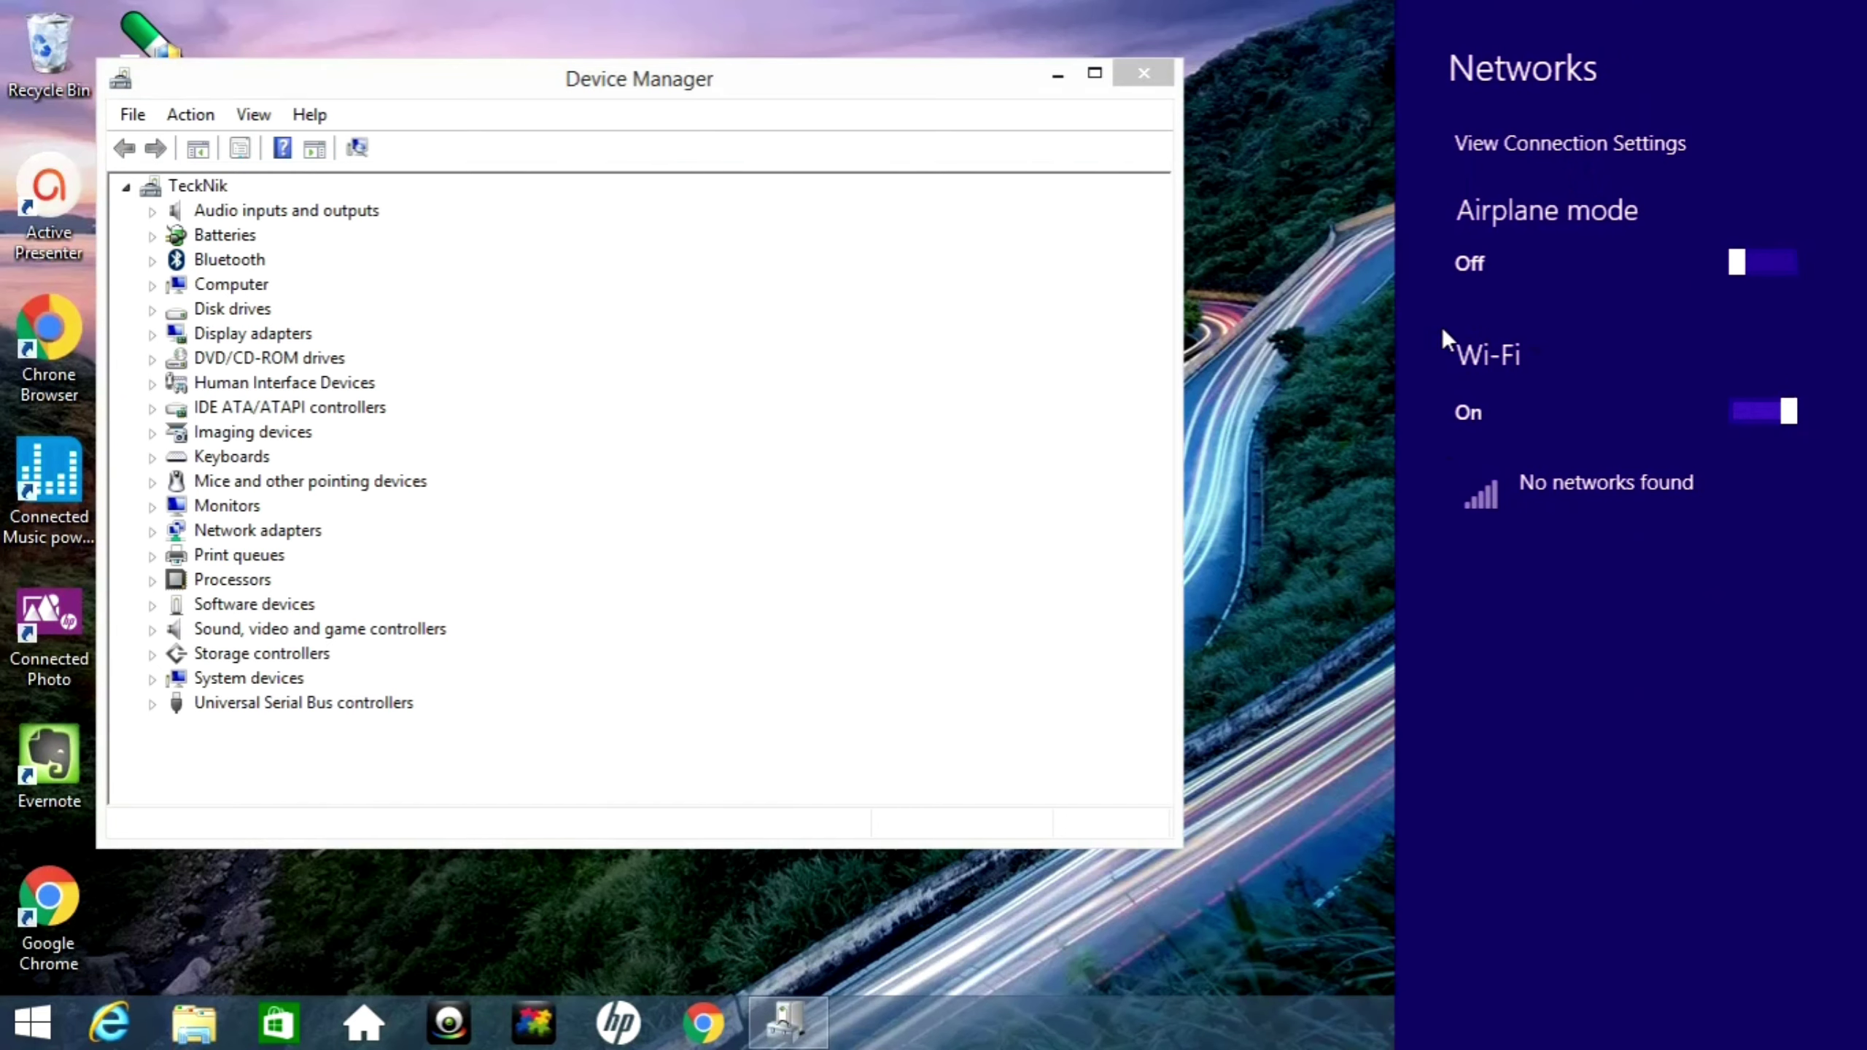
left_click(1335, 316)
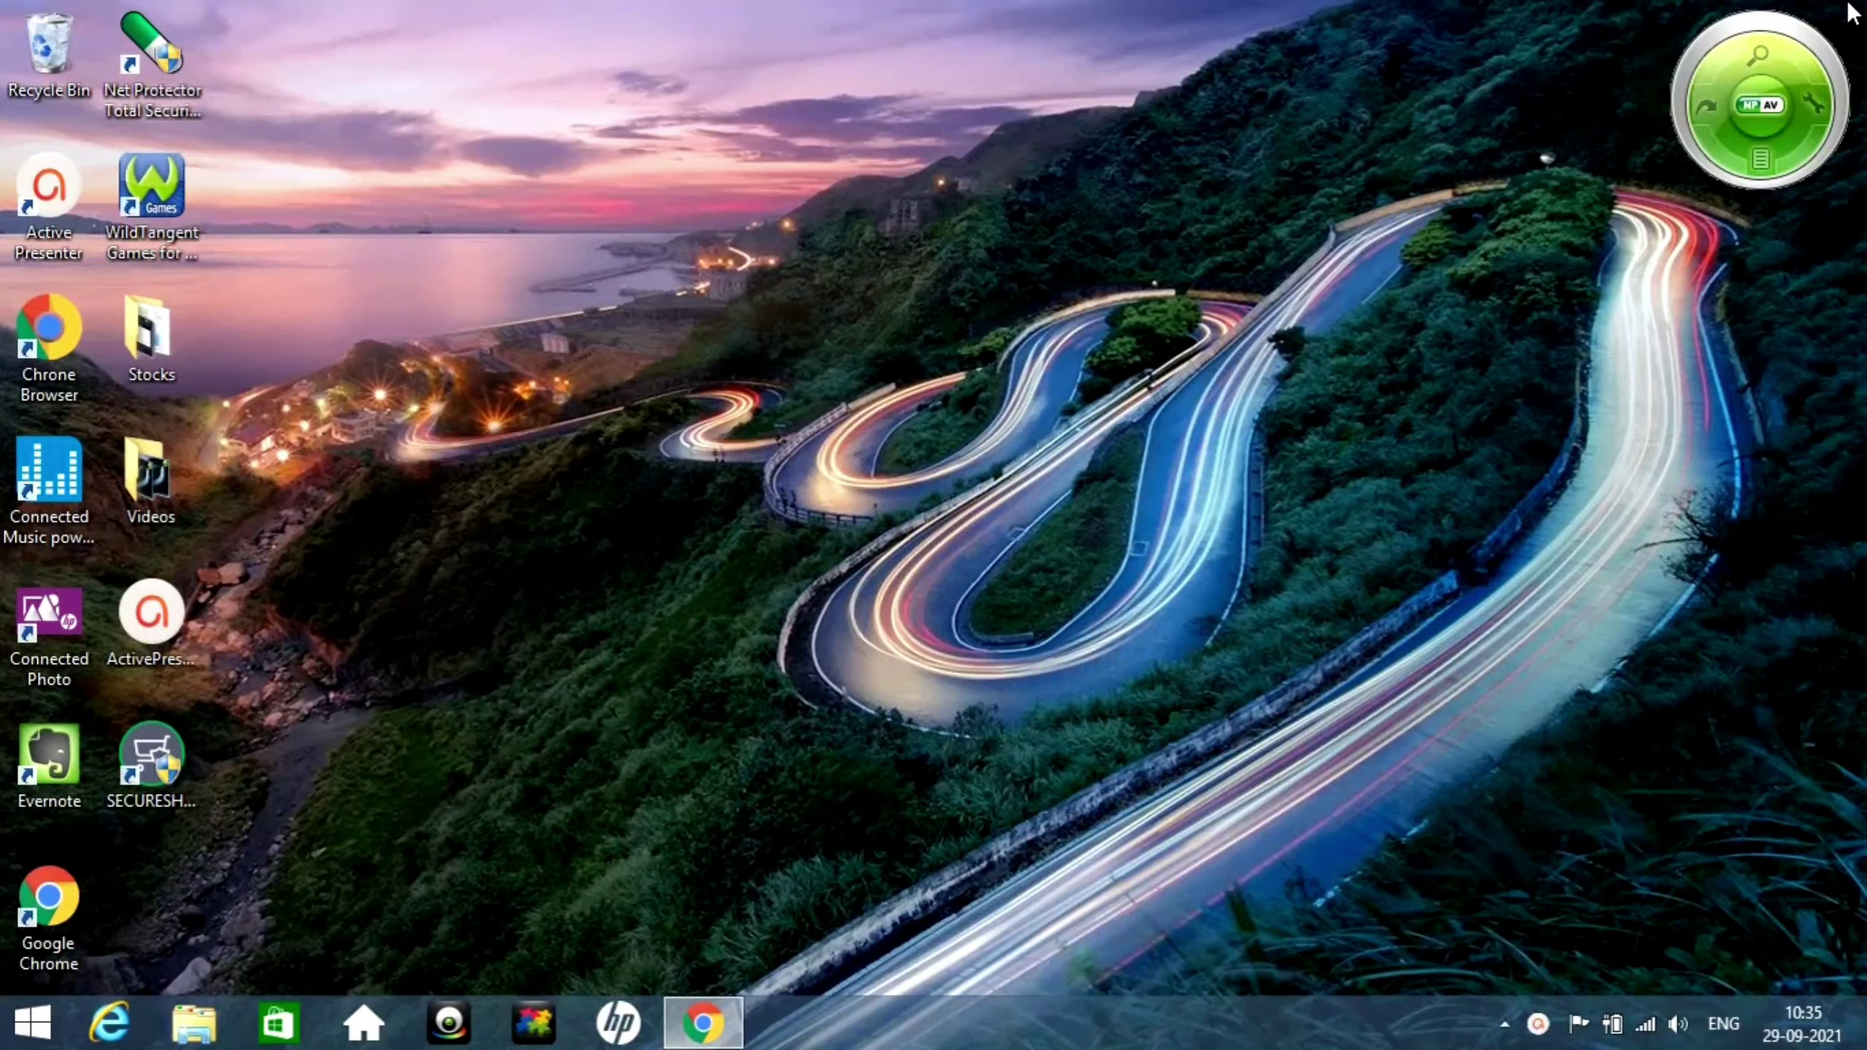
Step: Search the computer for Device Manager and open it
mouse_move(1864, 3)
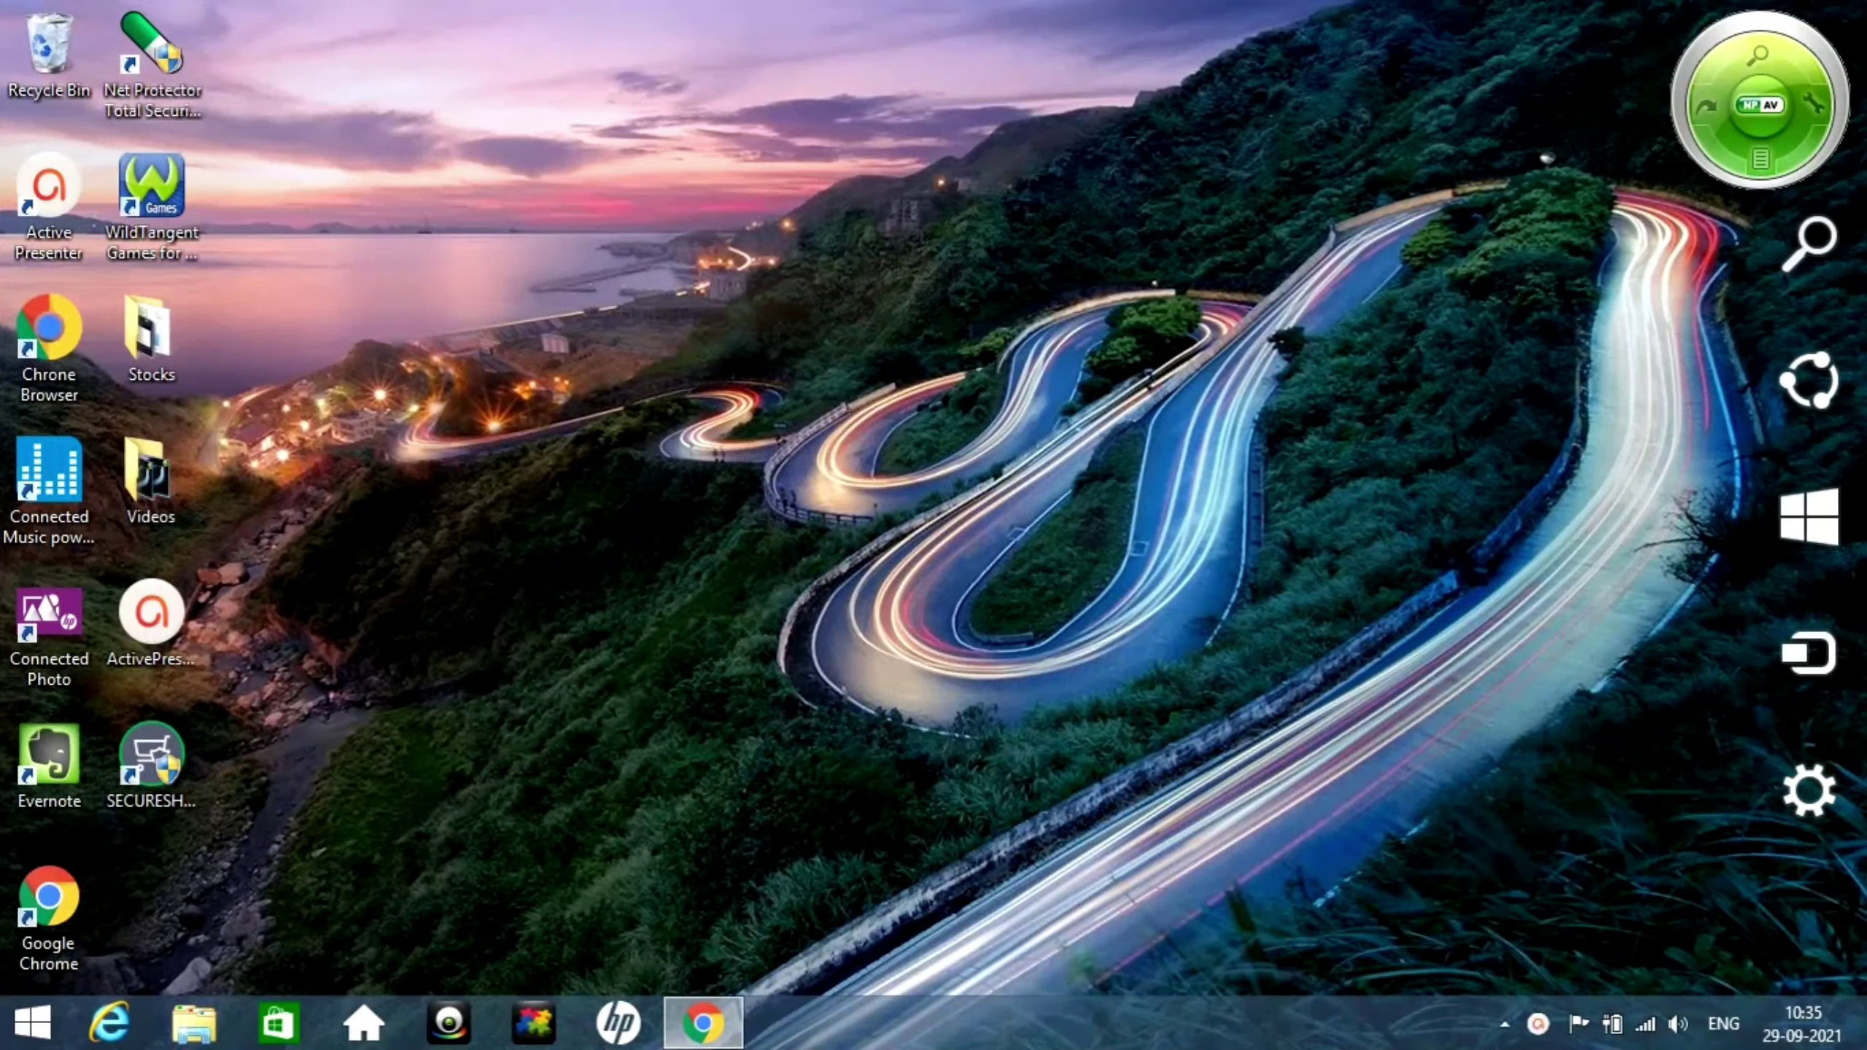
left_click(1803, 239)
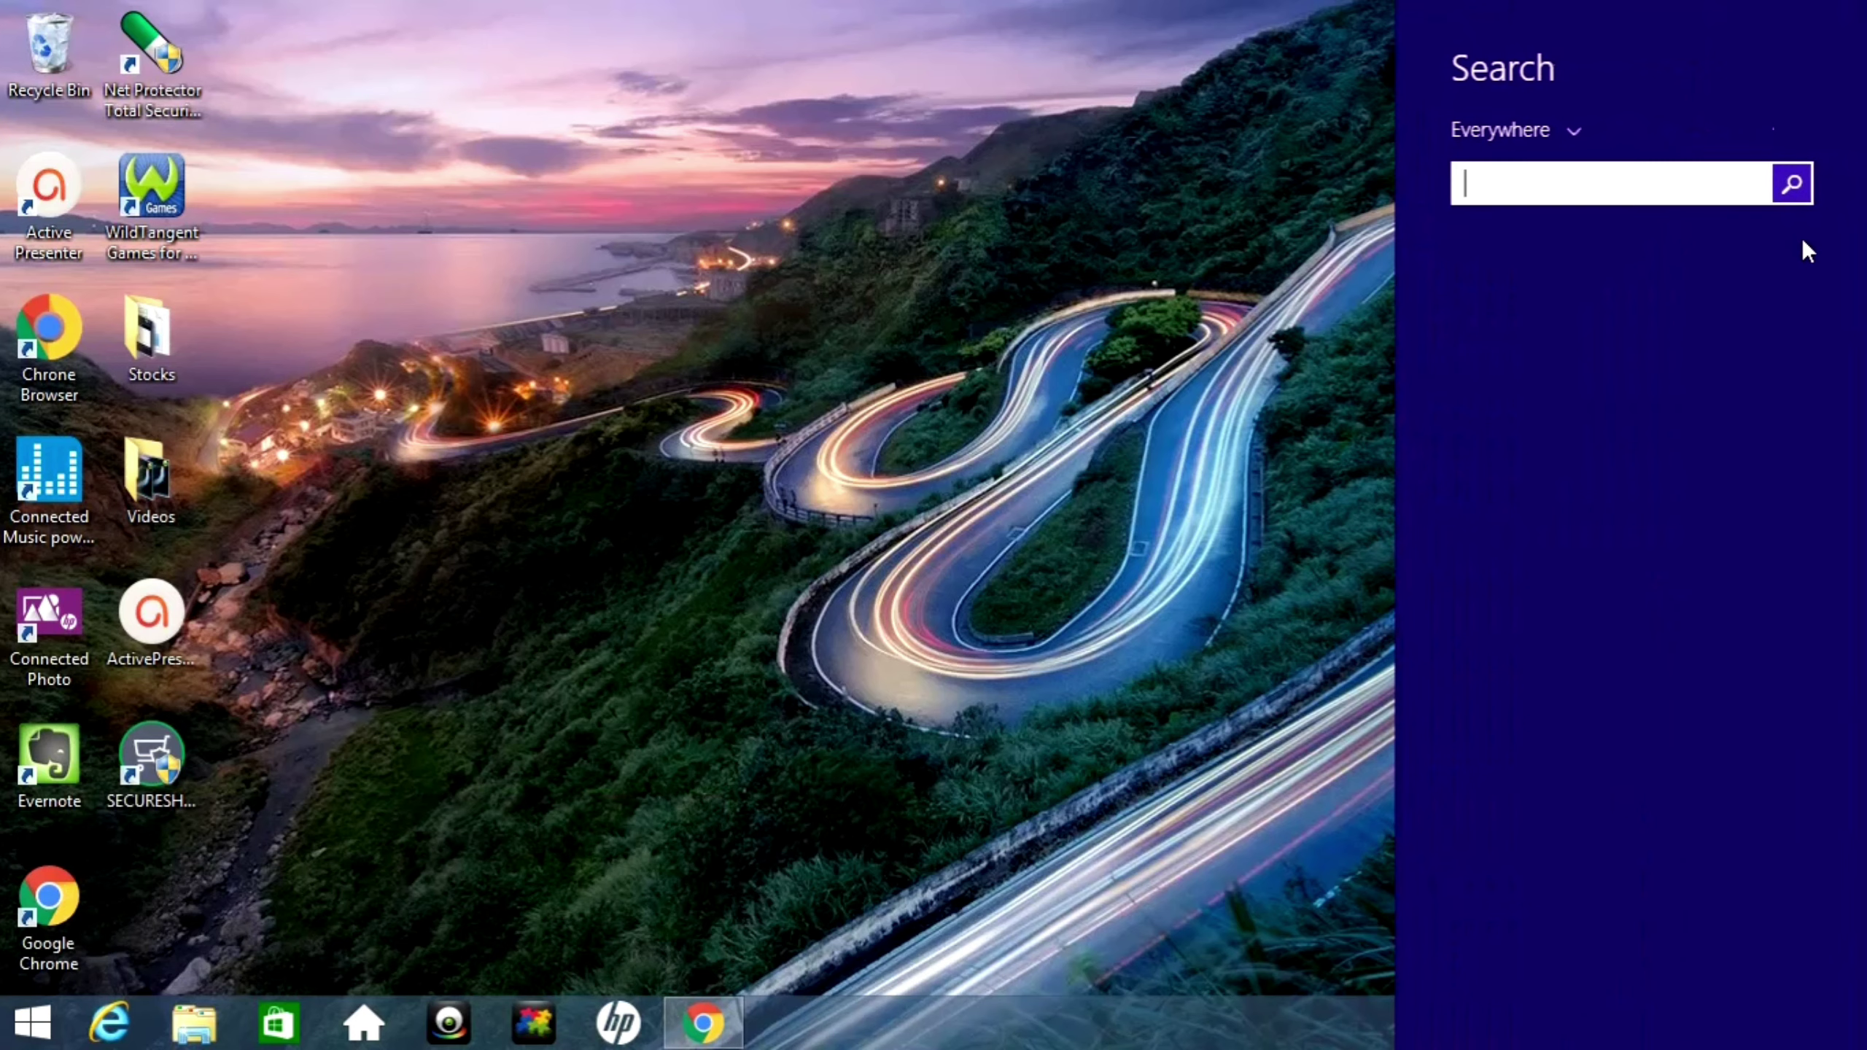
type("device Manager")
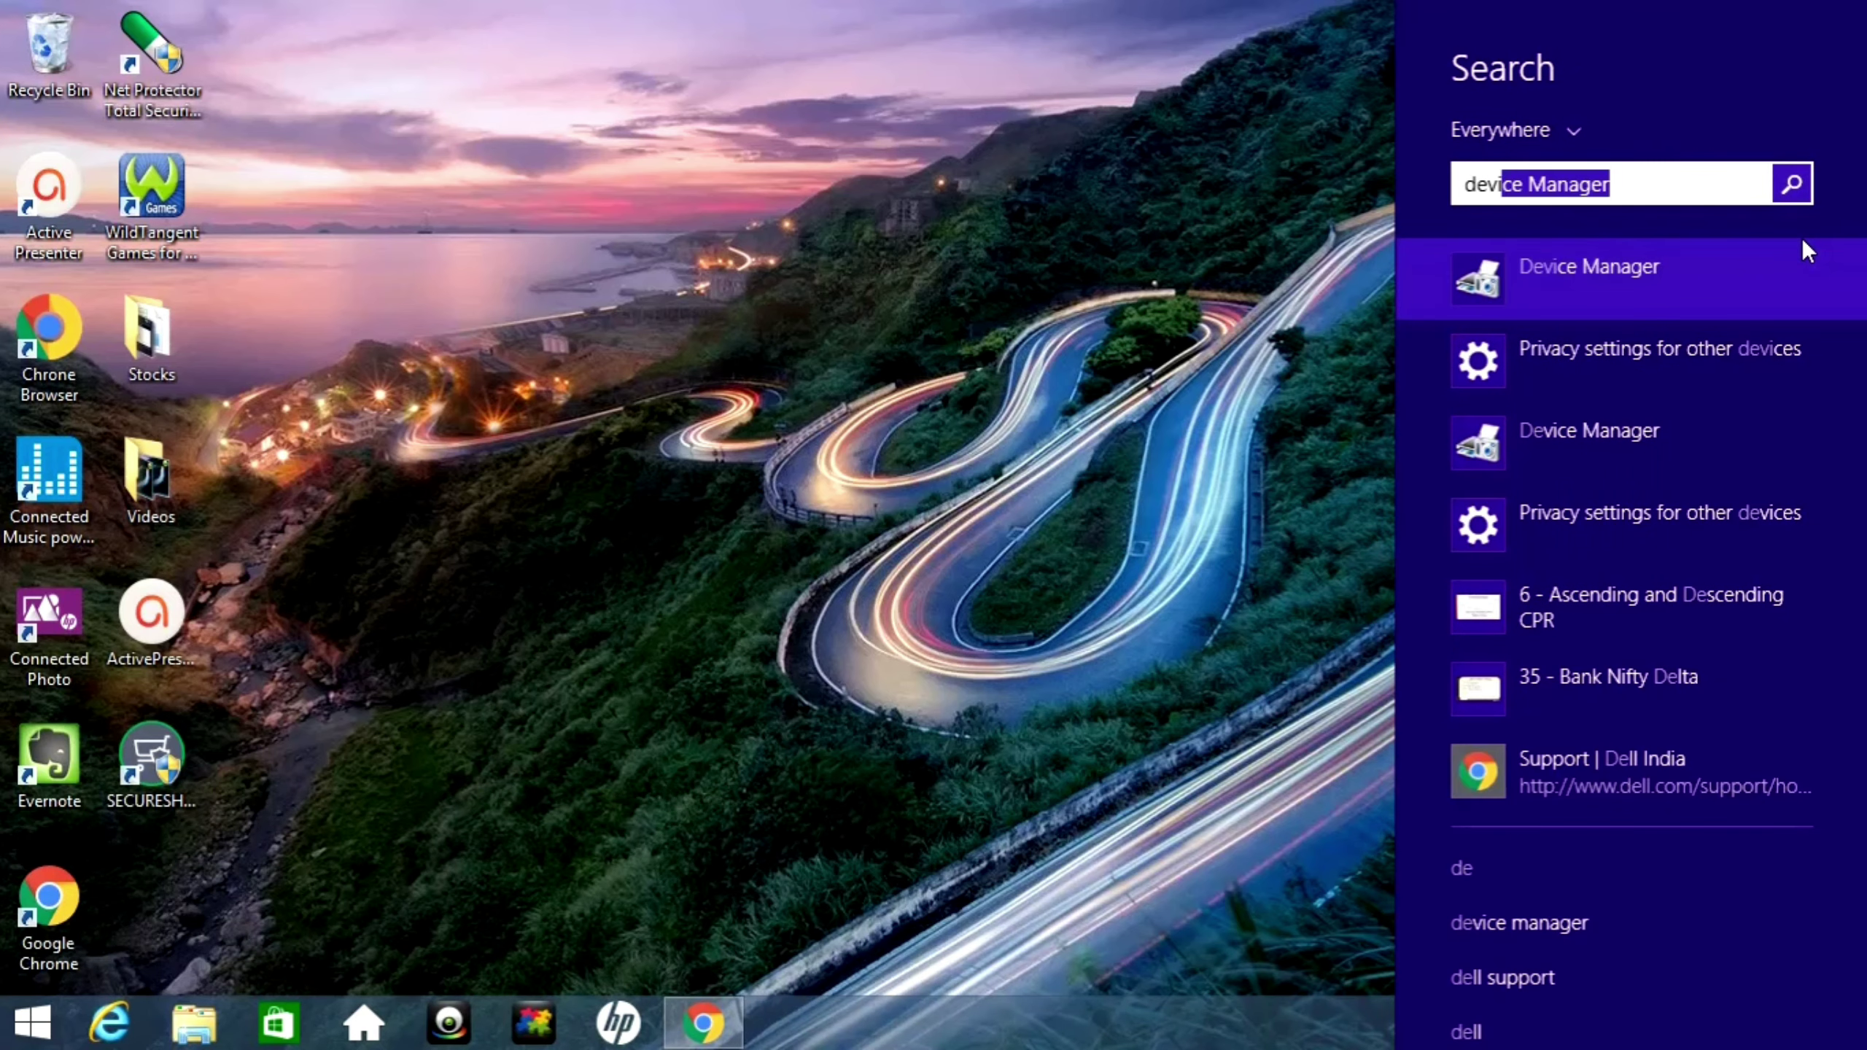
left_click(1640, 277)
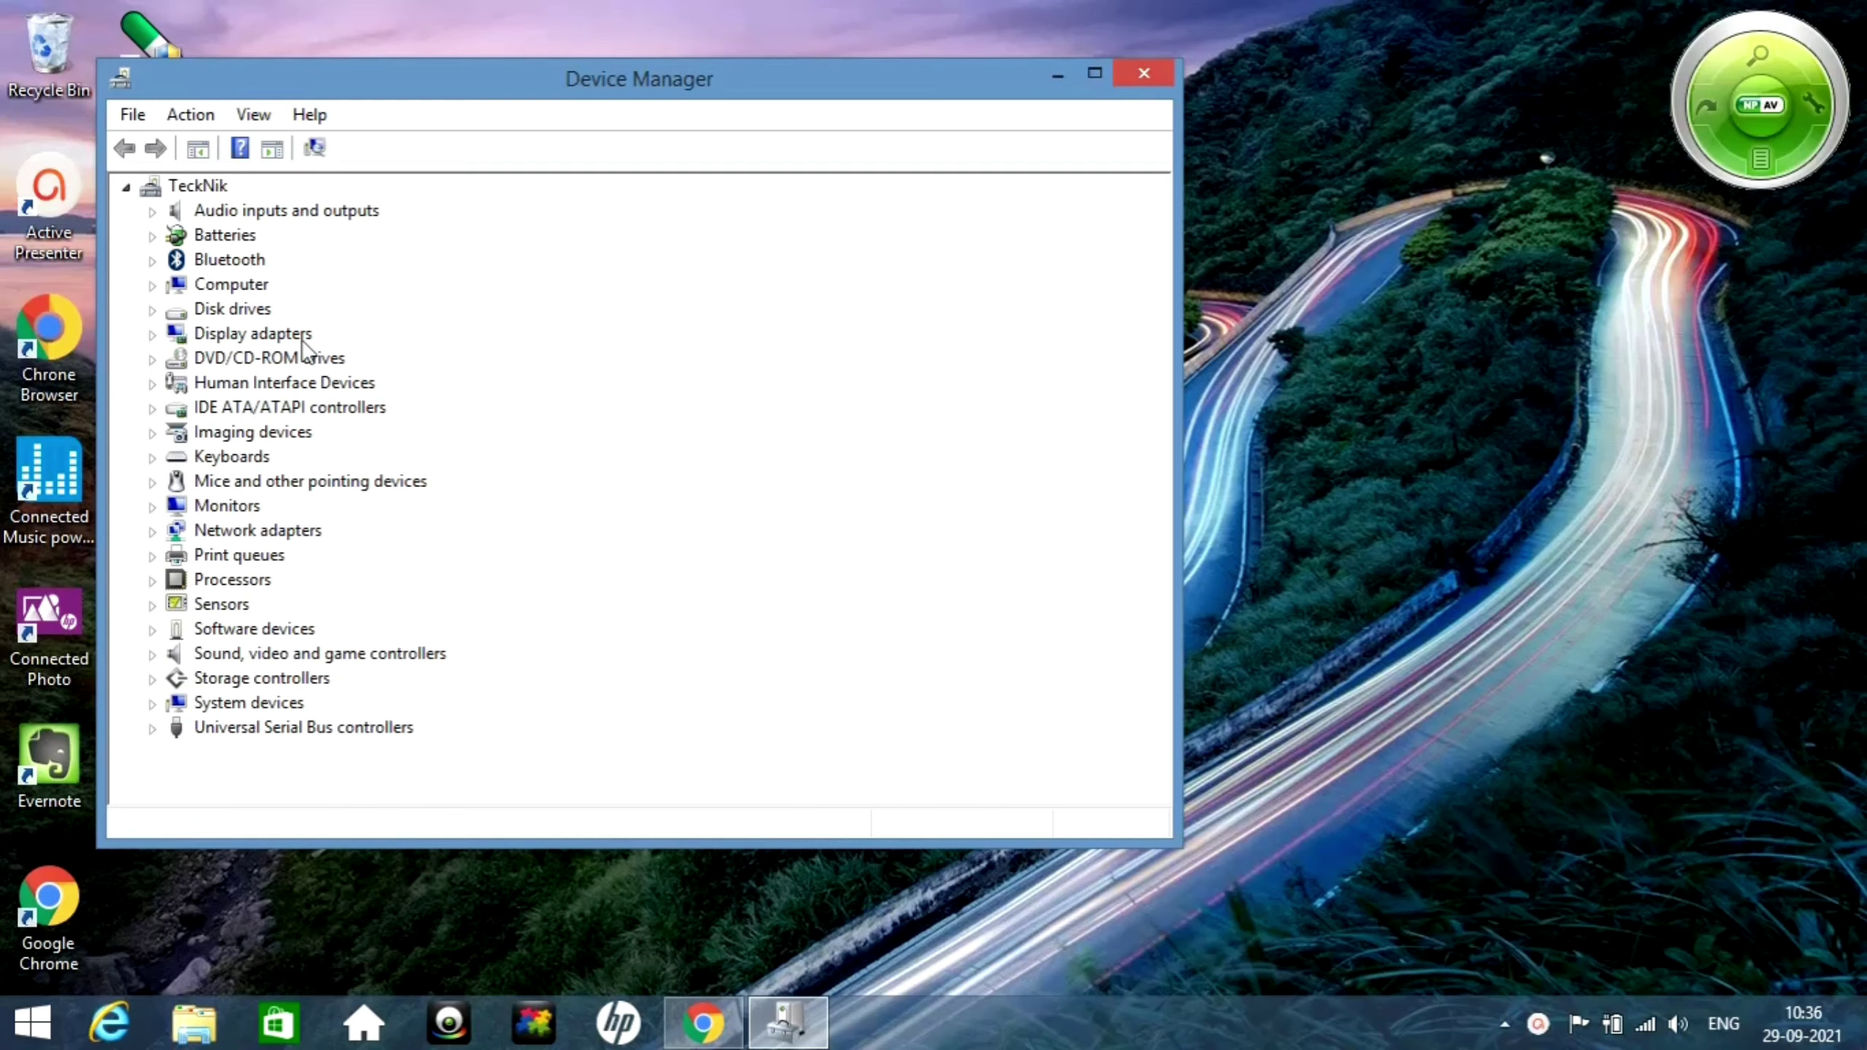
Step: With Display adapters selected, start adding legacy hardware and choose to install hardware manually selected from a list
left_click(280, 334)
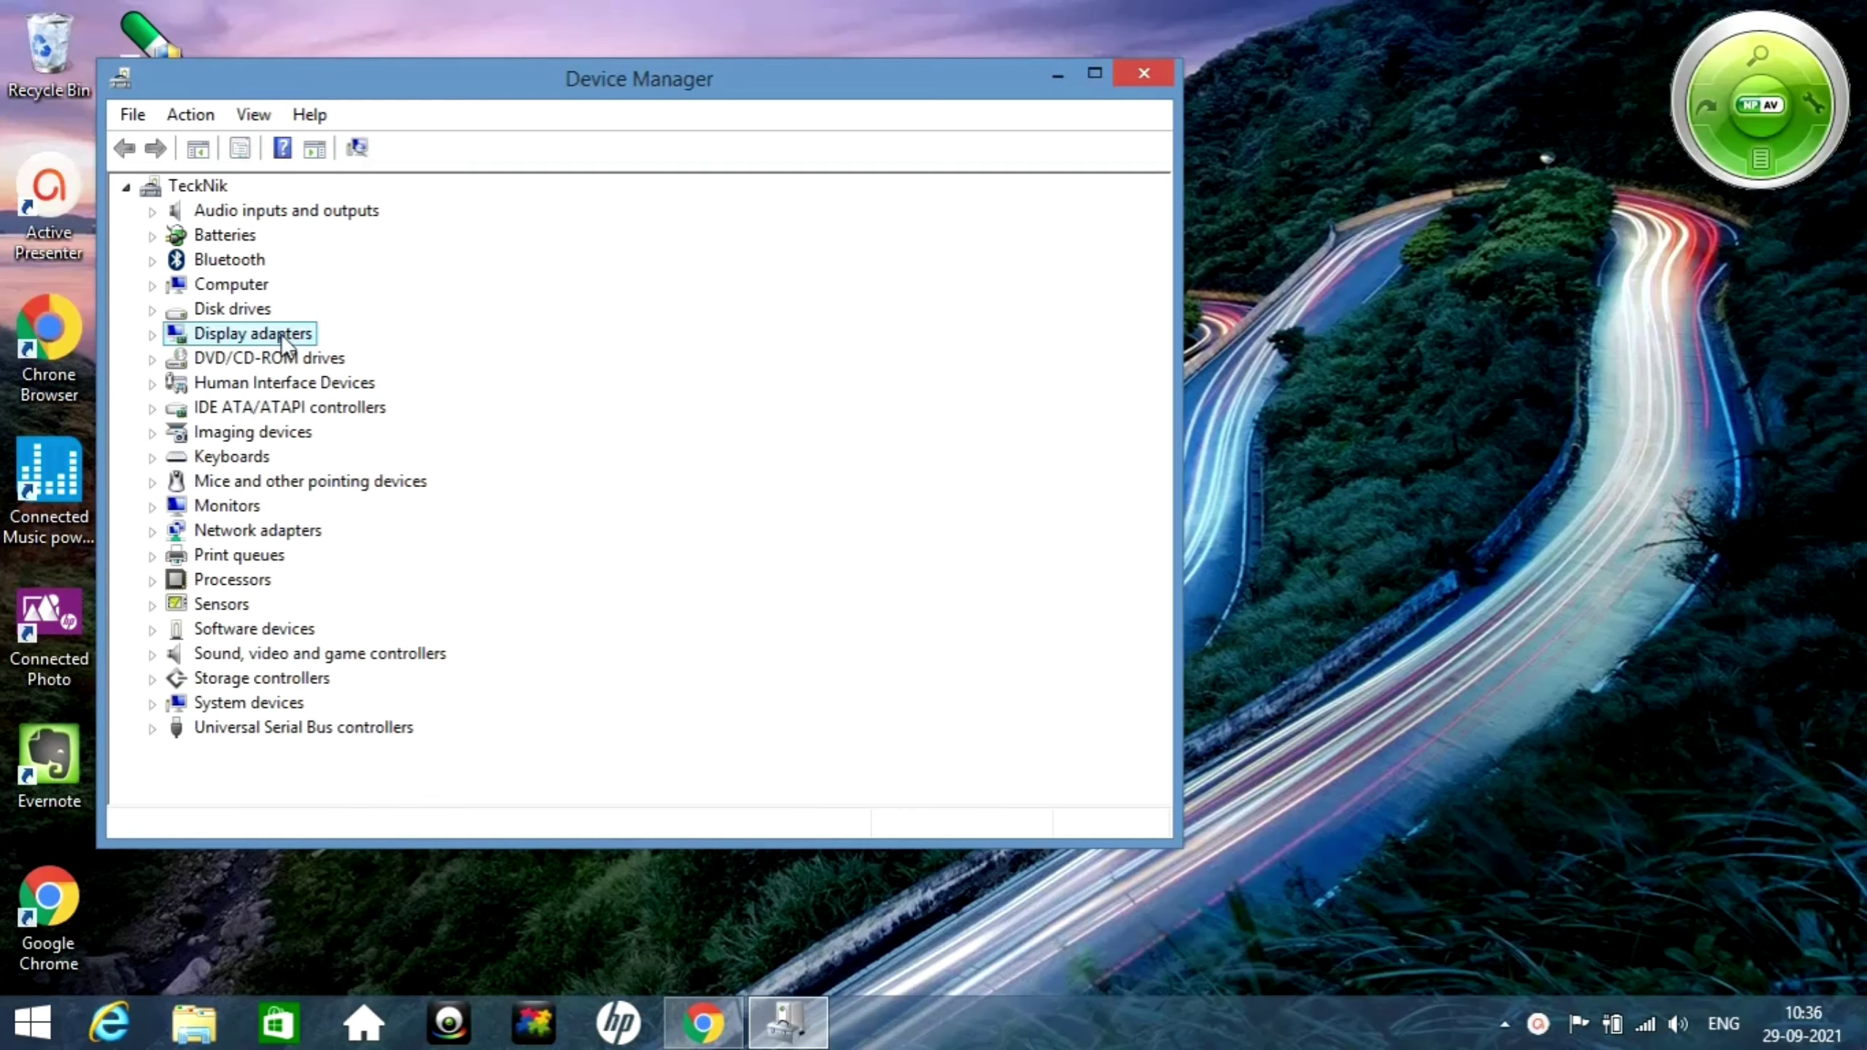
left_click(196, 114)
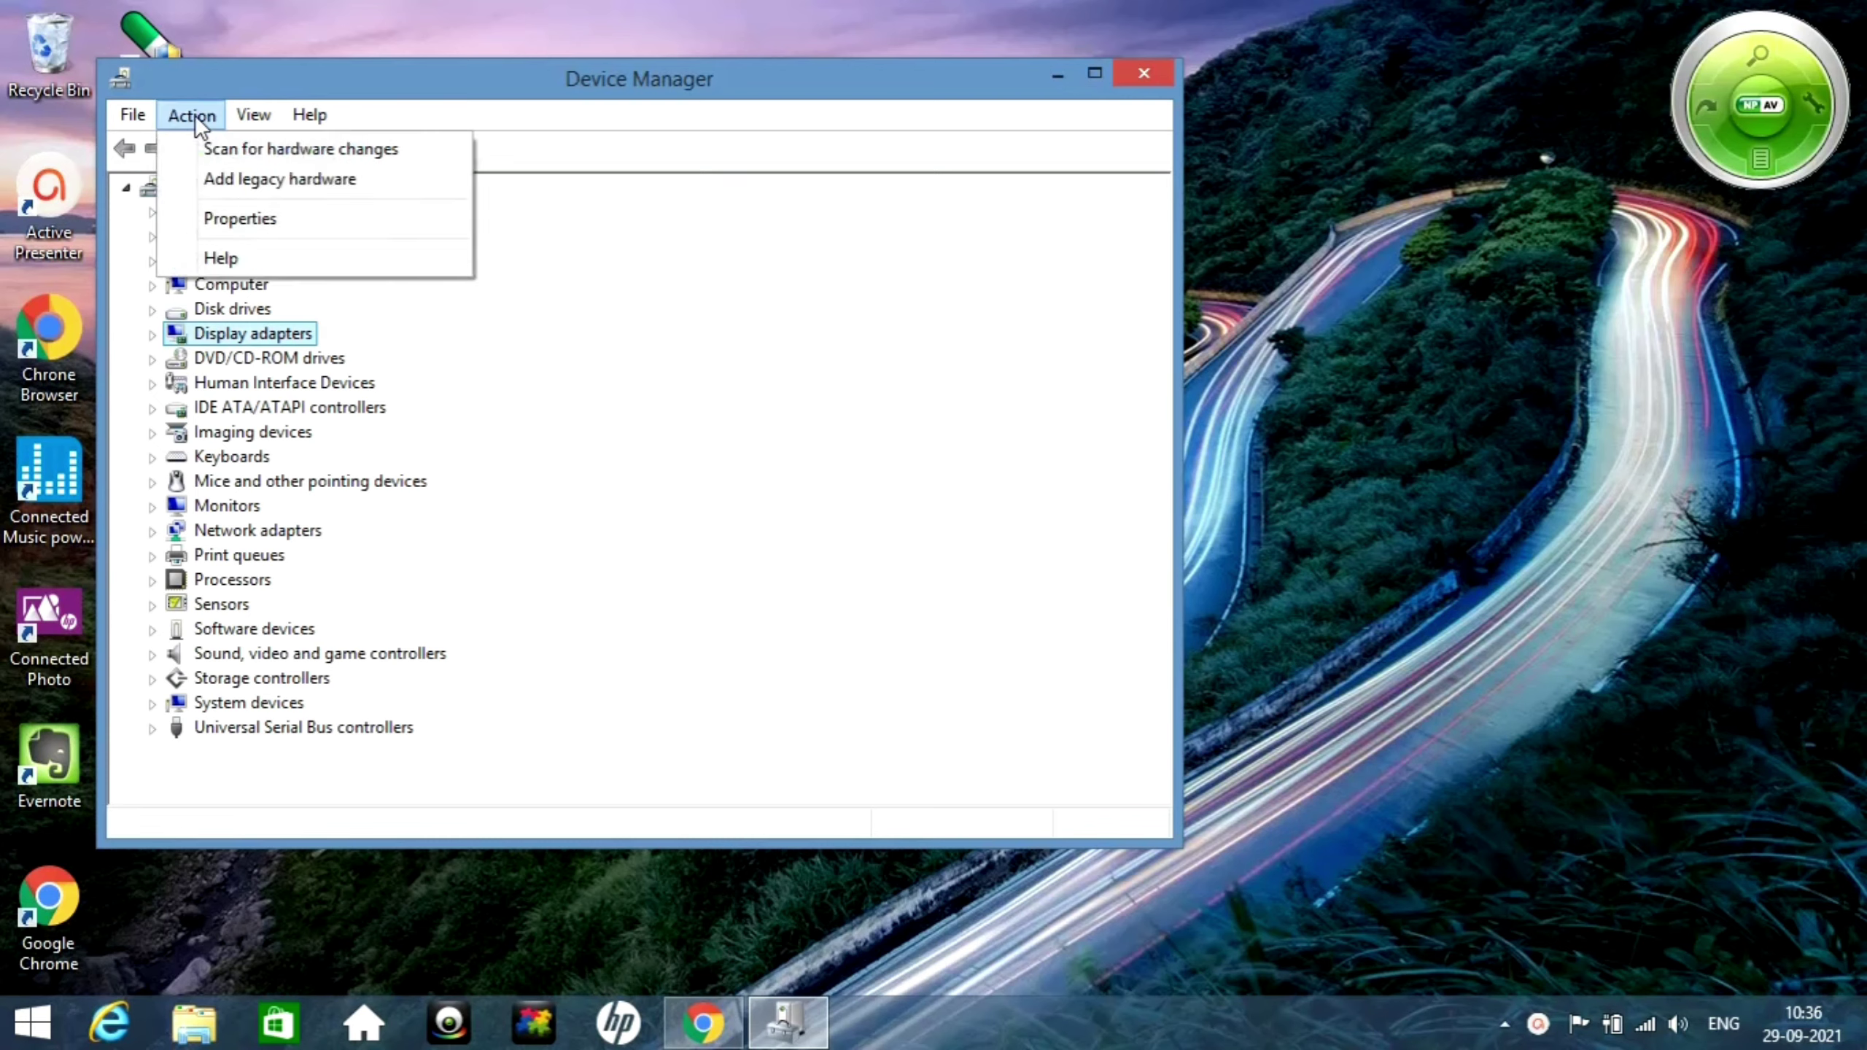
left_click(328, 180)
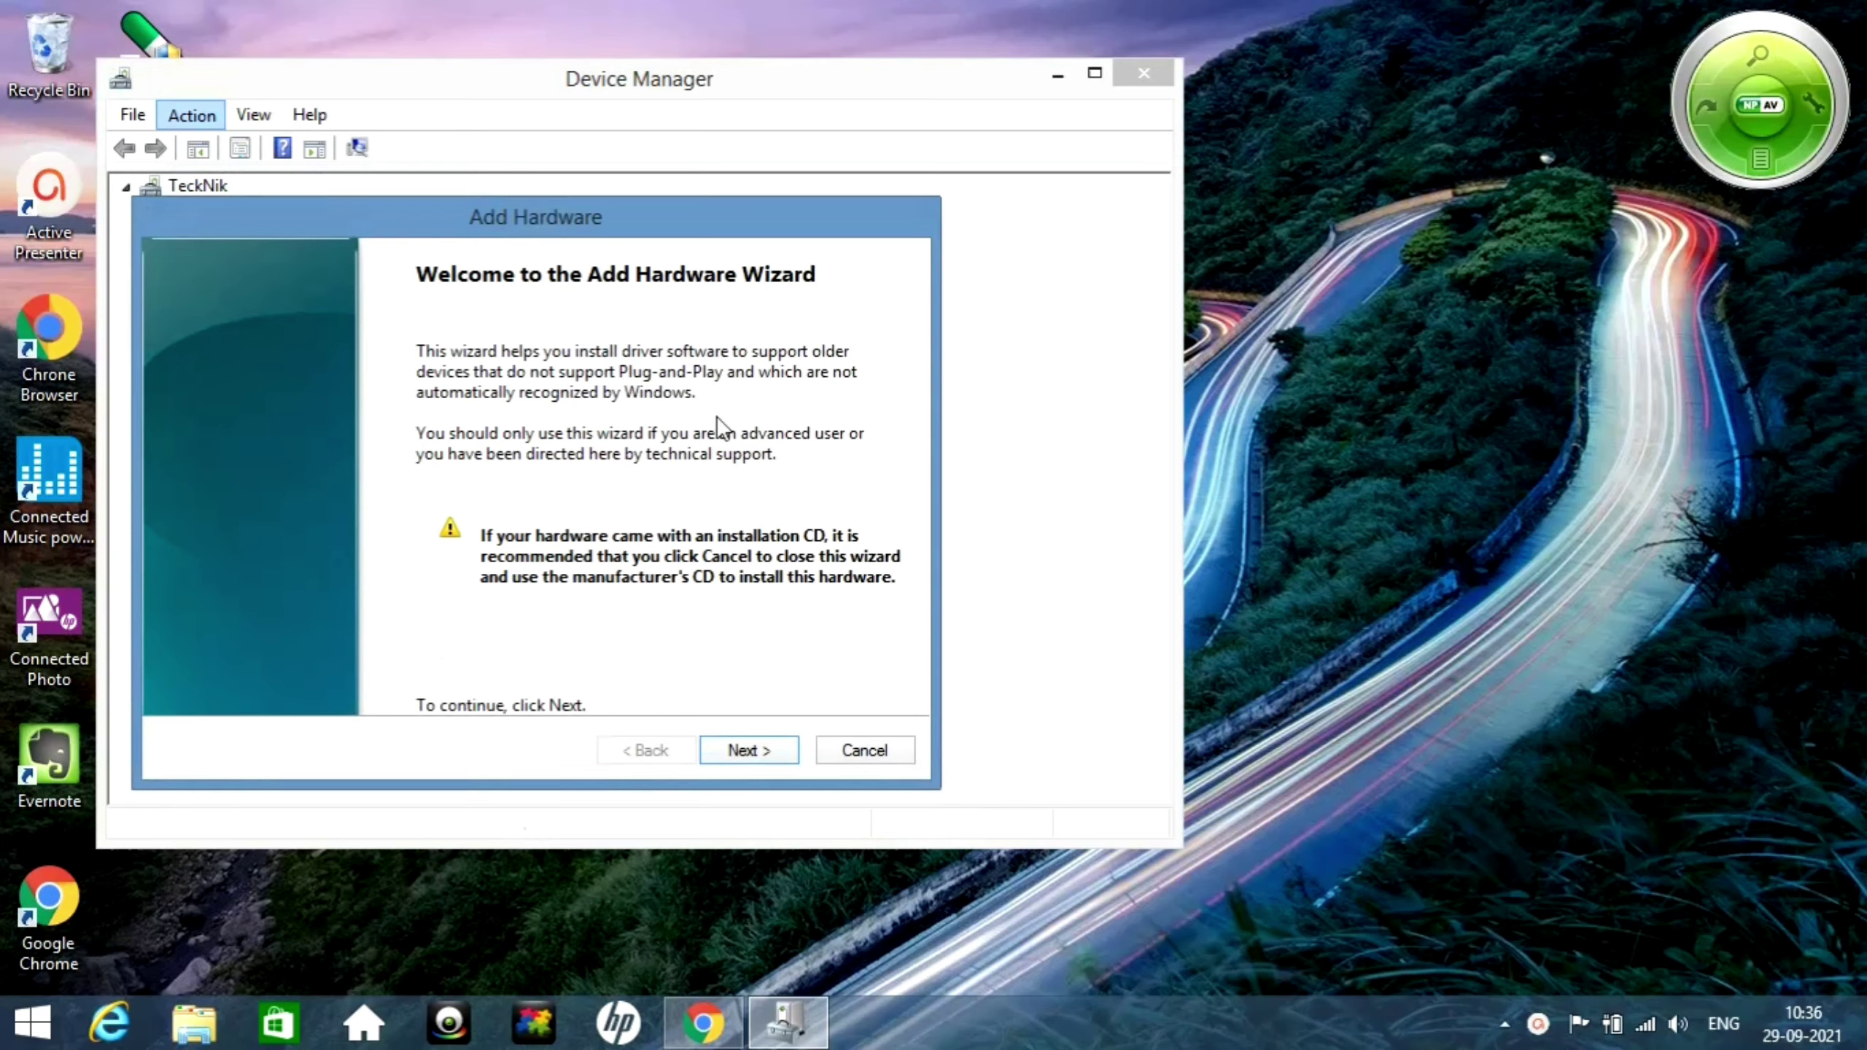
left_click(750, 748)
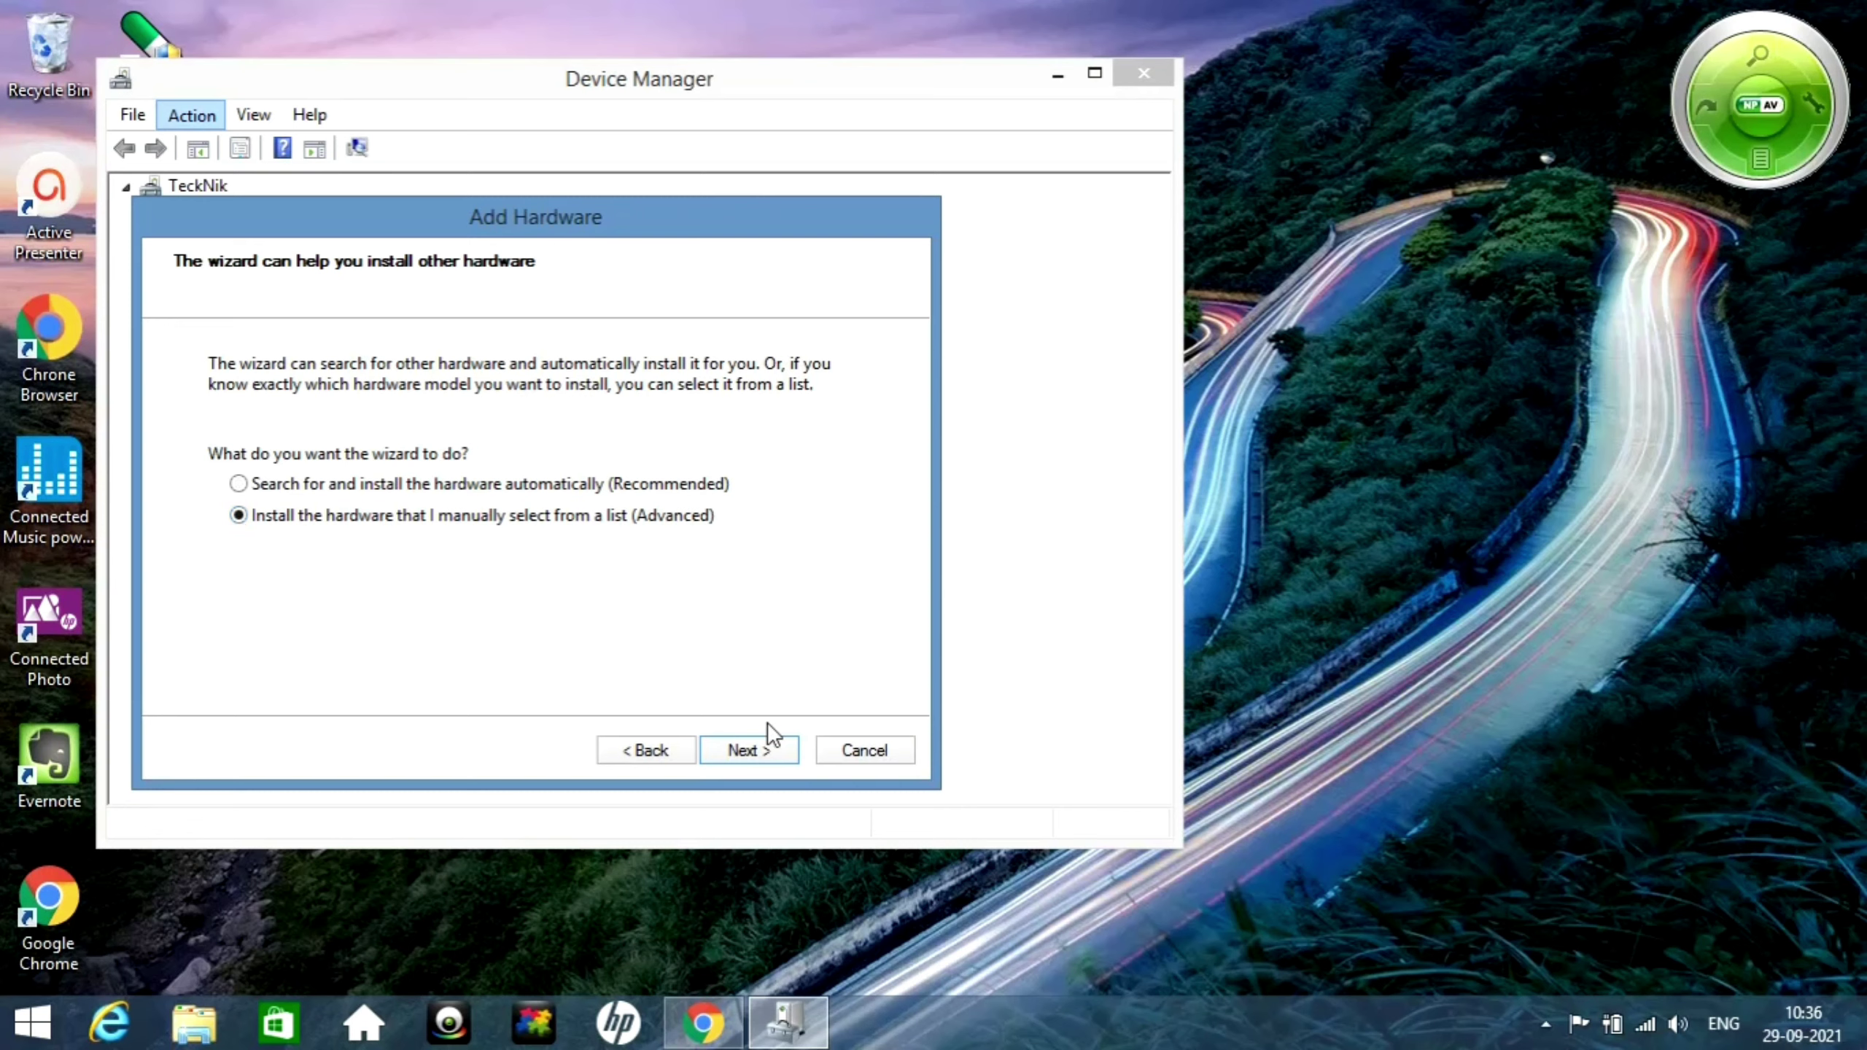
left_click(770, 750)
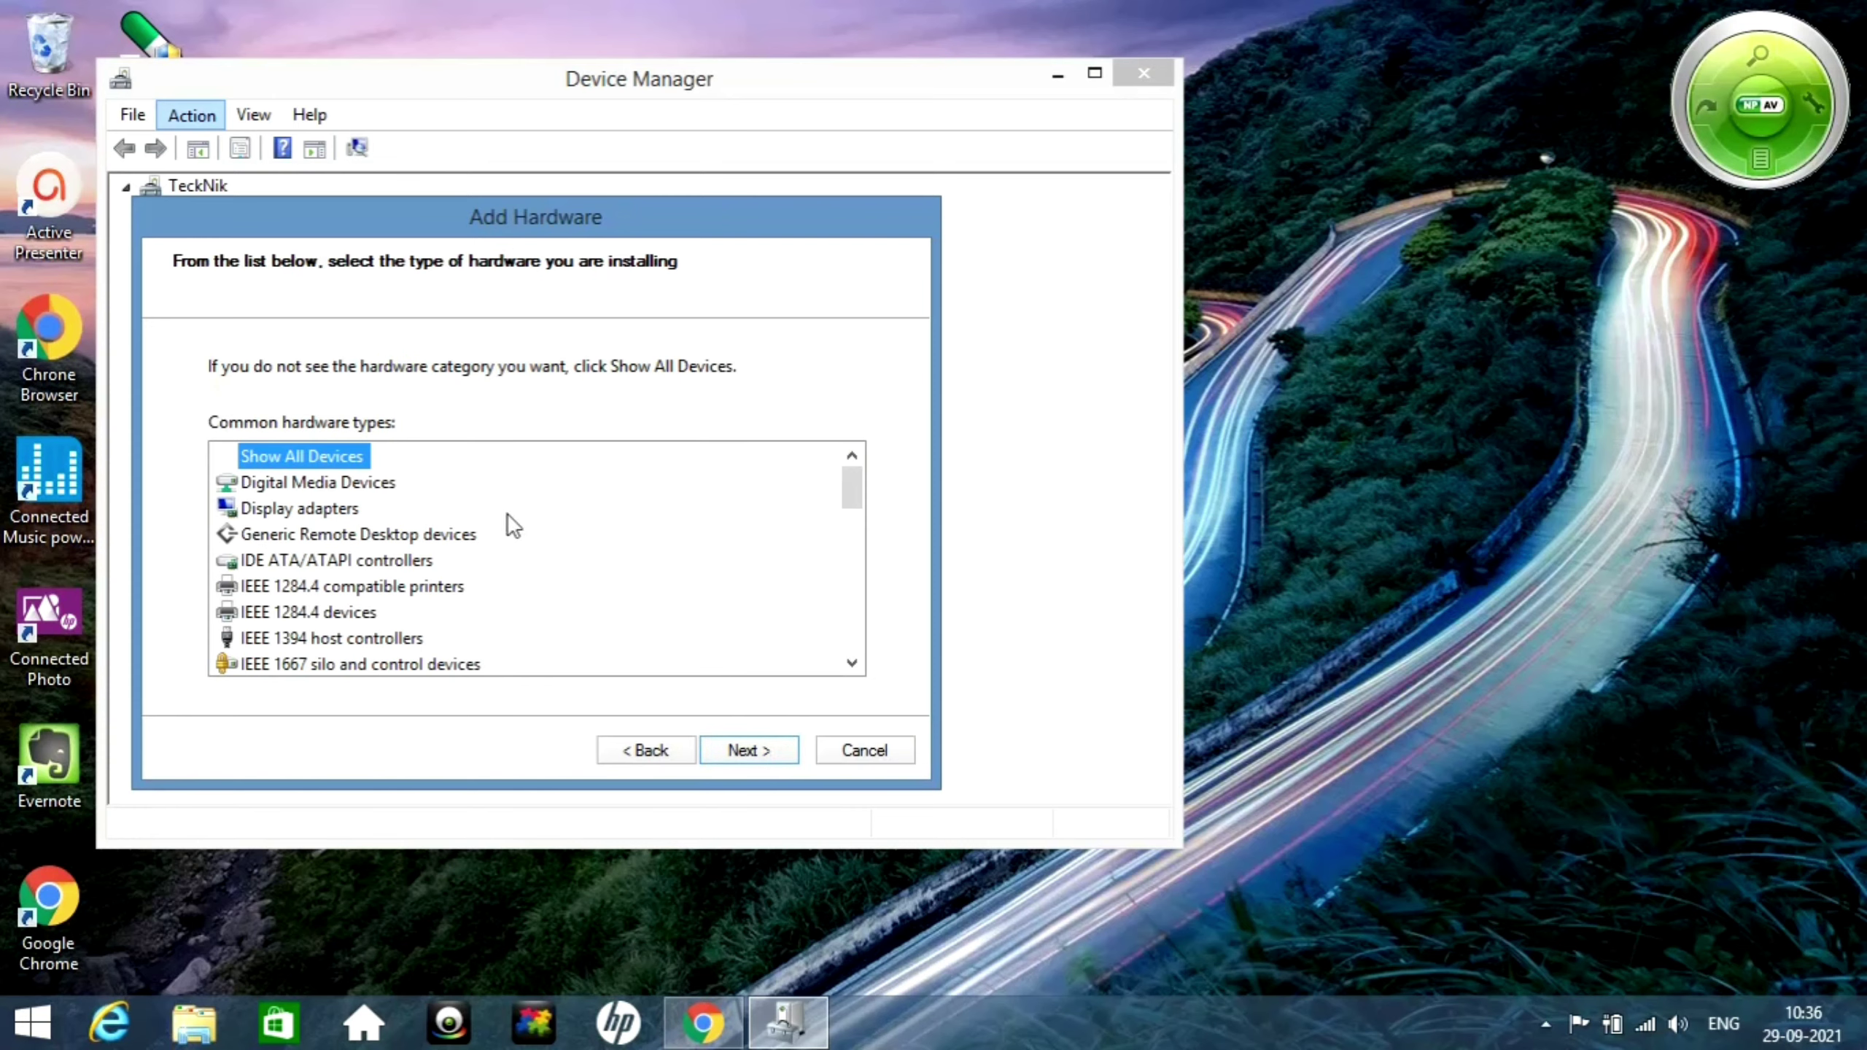
Step: Choose Modems as the hardware type and continue to the Install New Modem page
scroll(512, 524, "down", 4)
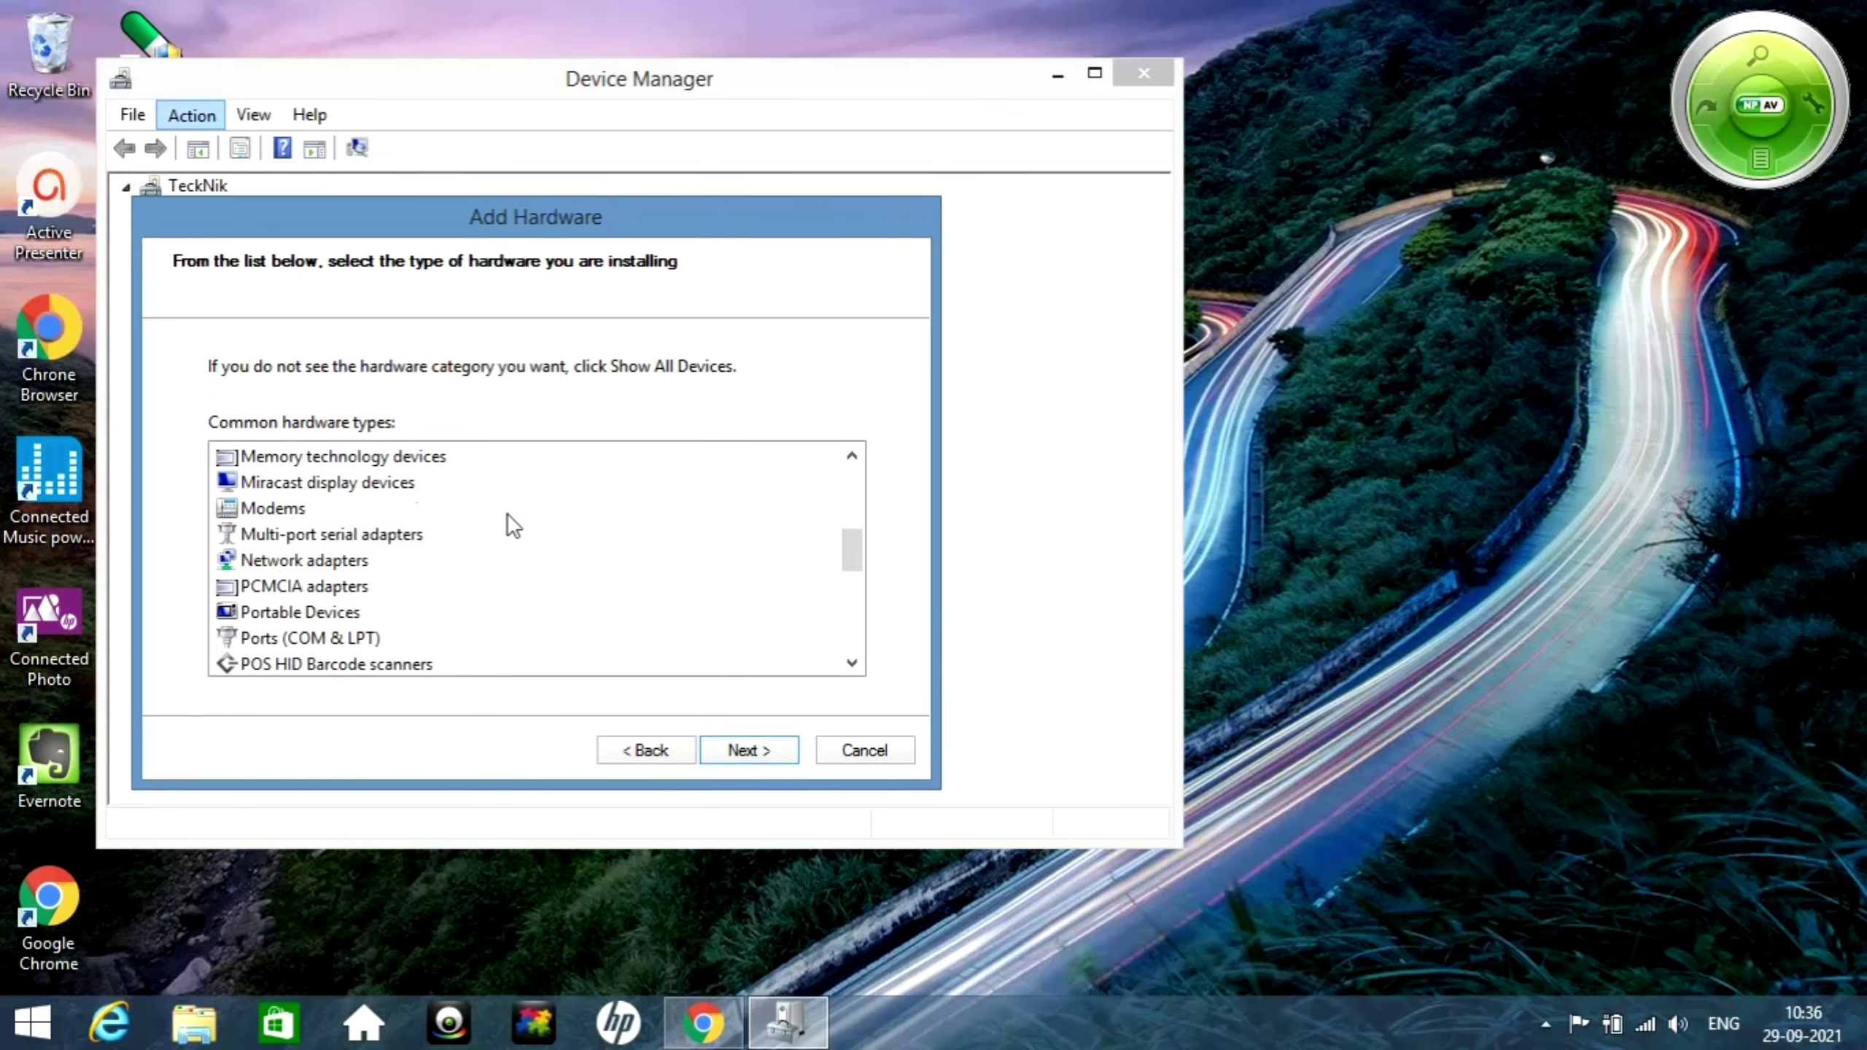
scroll(507, 514, "up", 4)
scroll(508, 514, "down", 3)
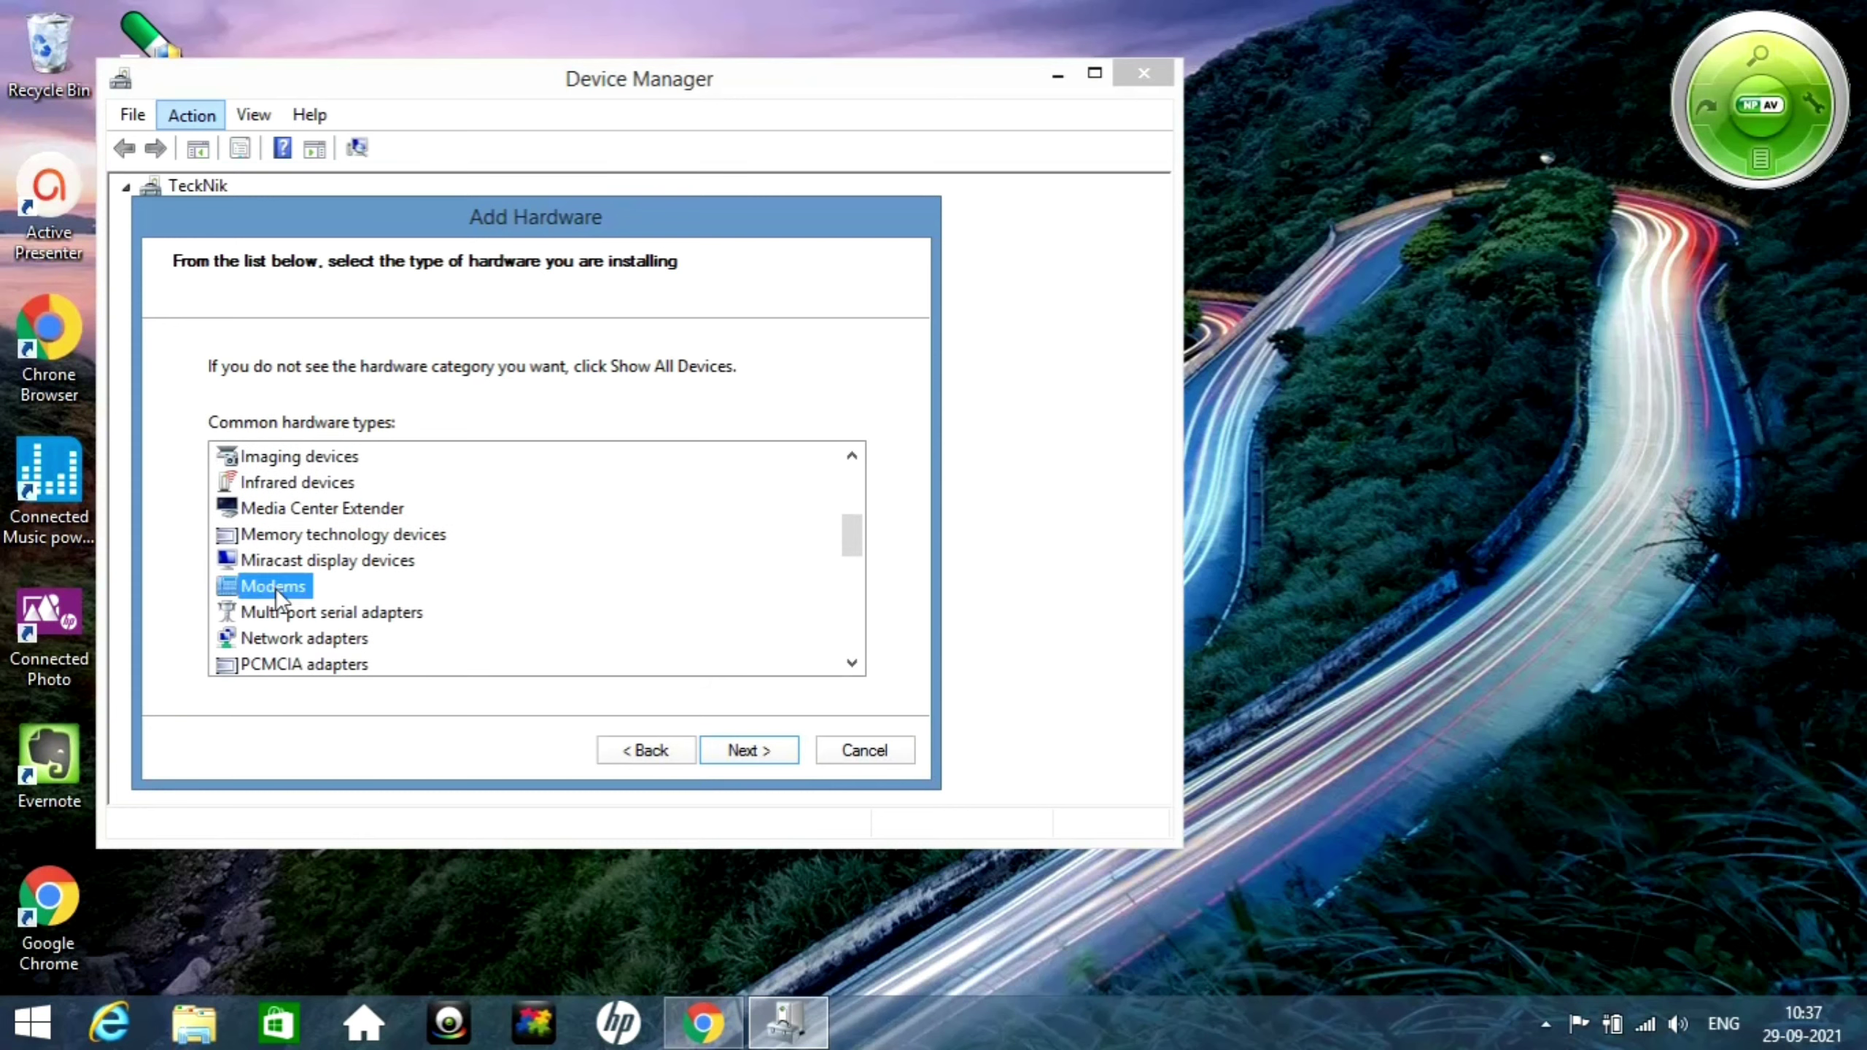
left_click(733, 752)
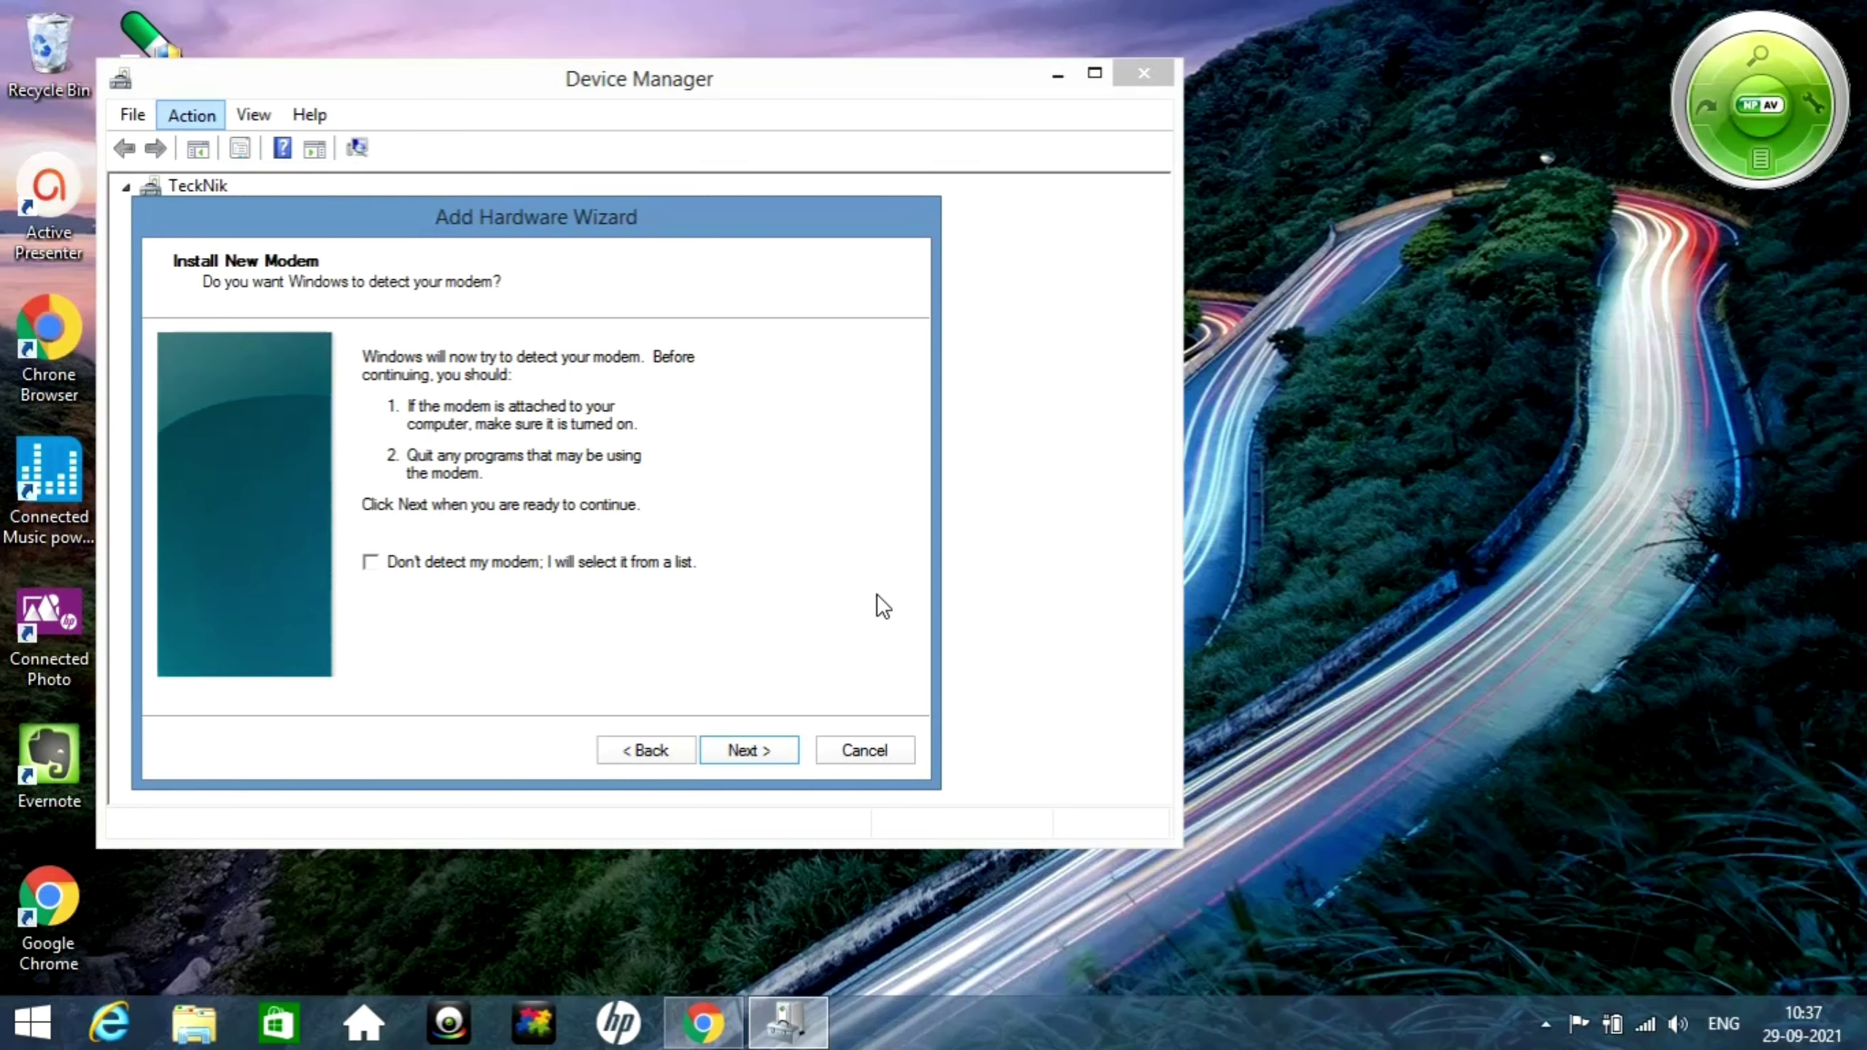
Step: Check the available Wi-Fi networks, and close the Add Hardware wizard and Device Manager
left_click(1645, 1026)
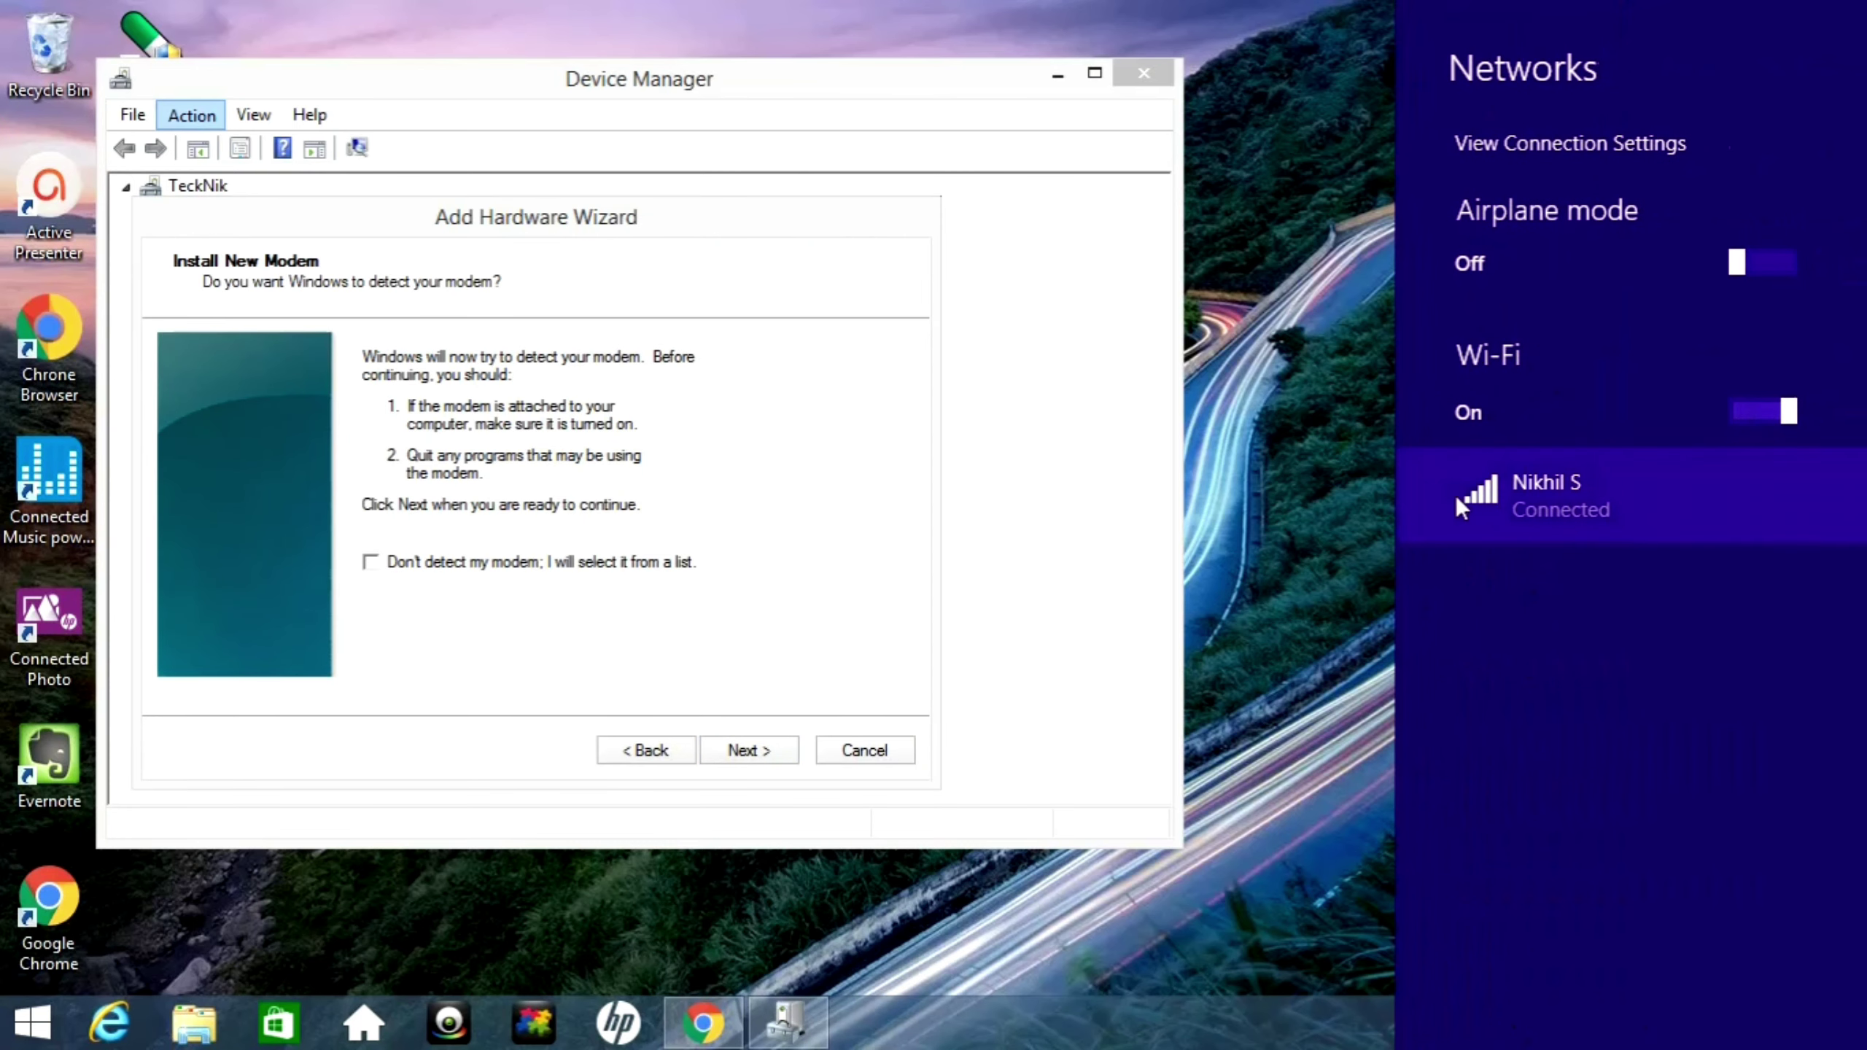
left_click(1311, 446)
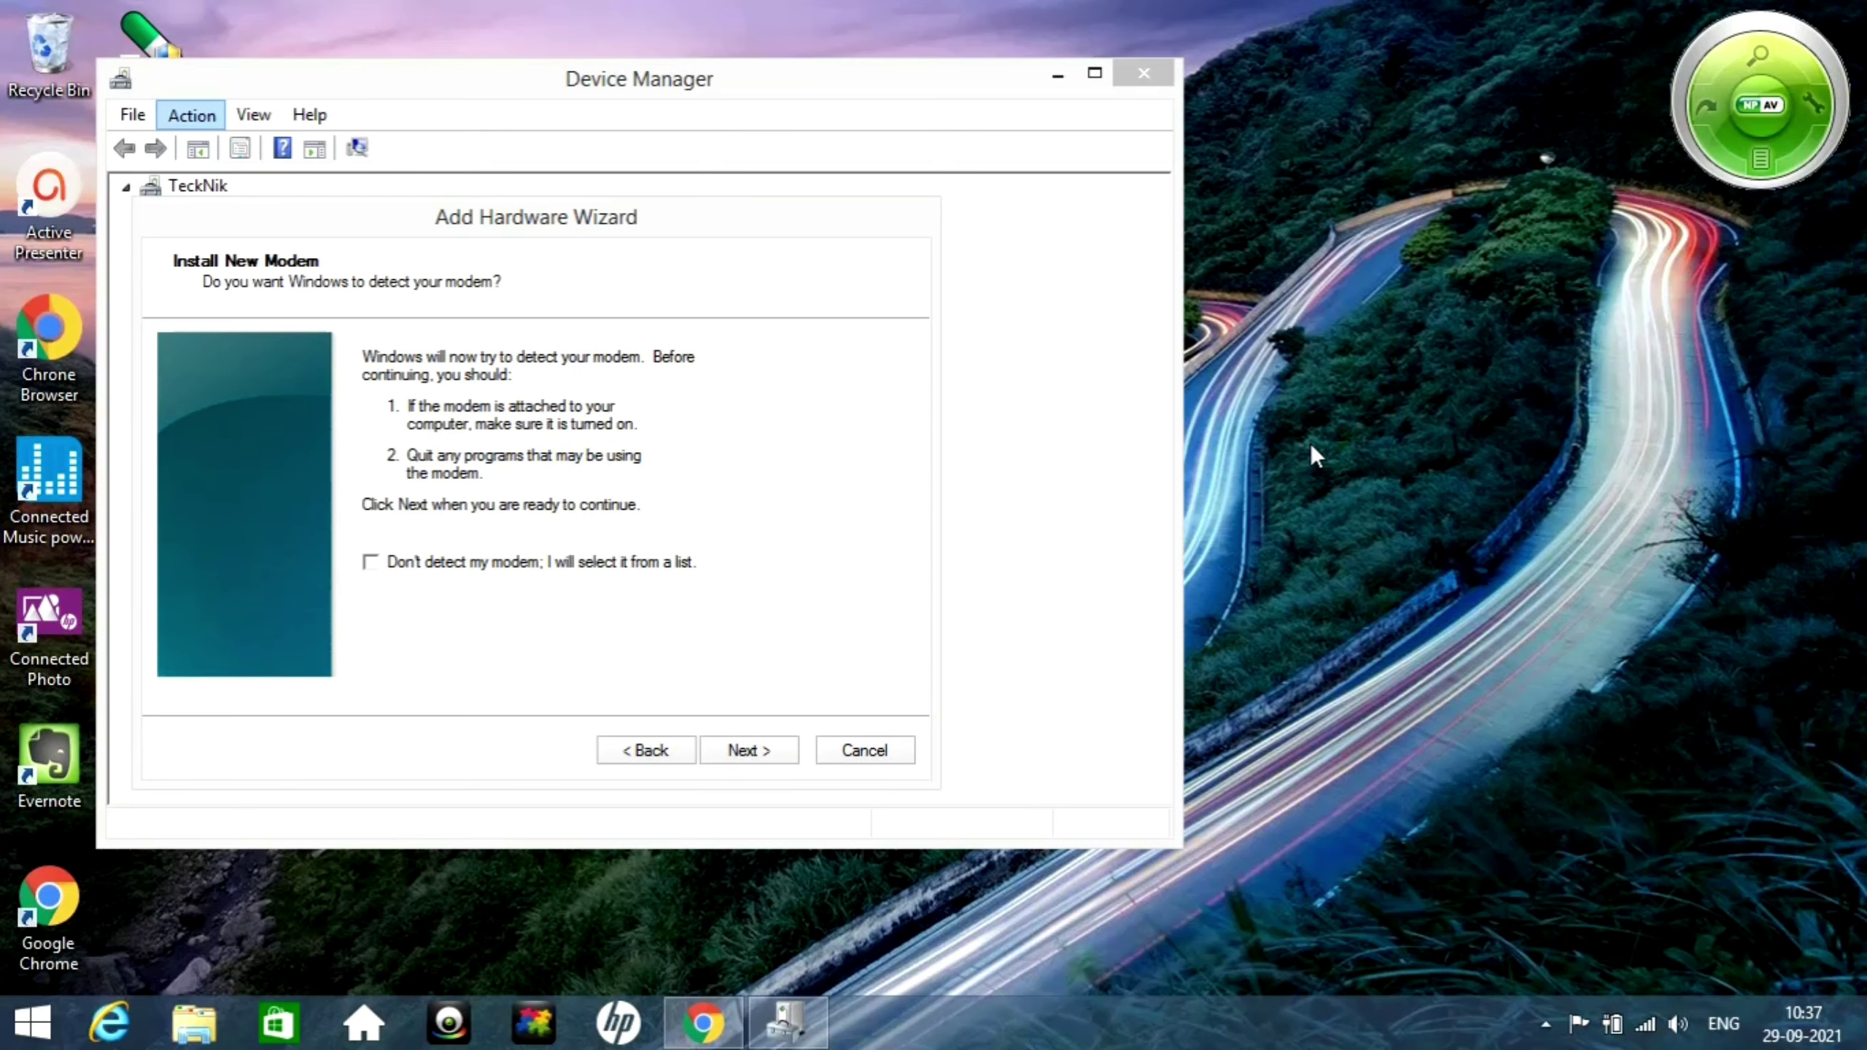
left_click(891, 750)
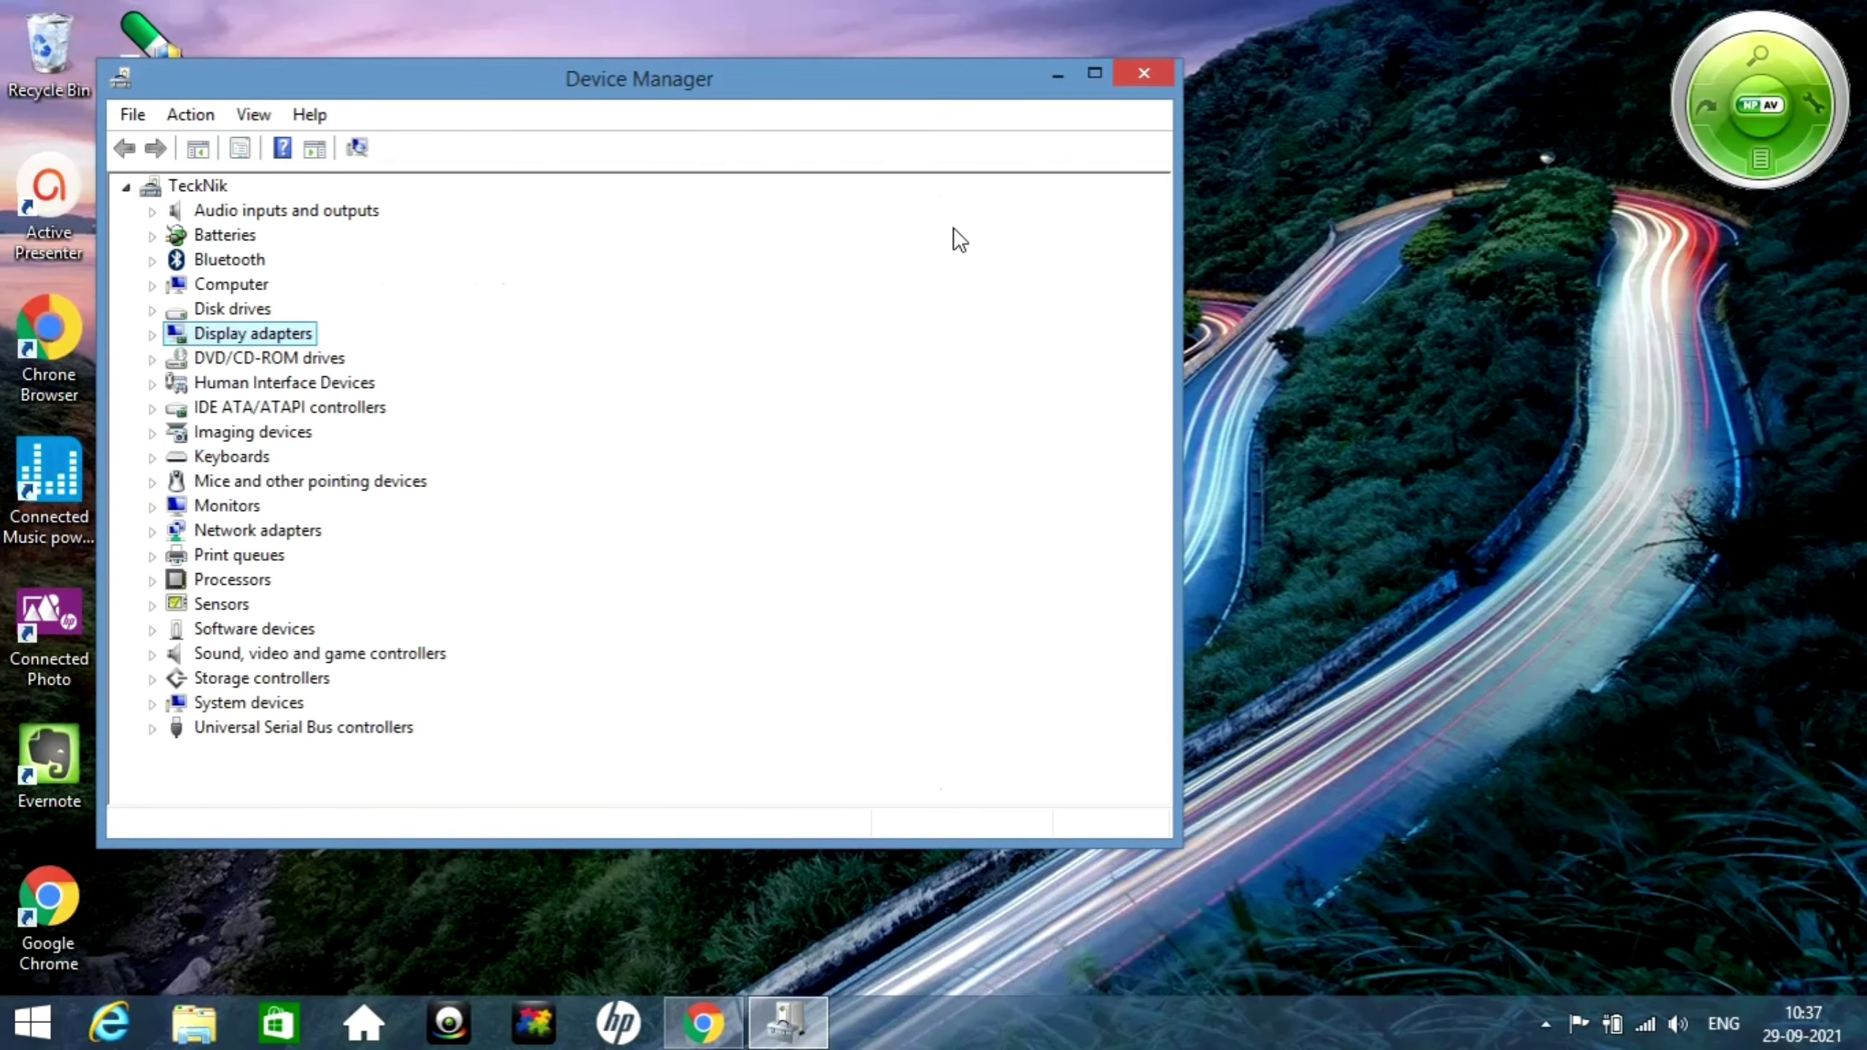
left_click(1157, 74)
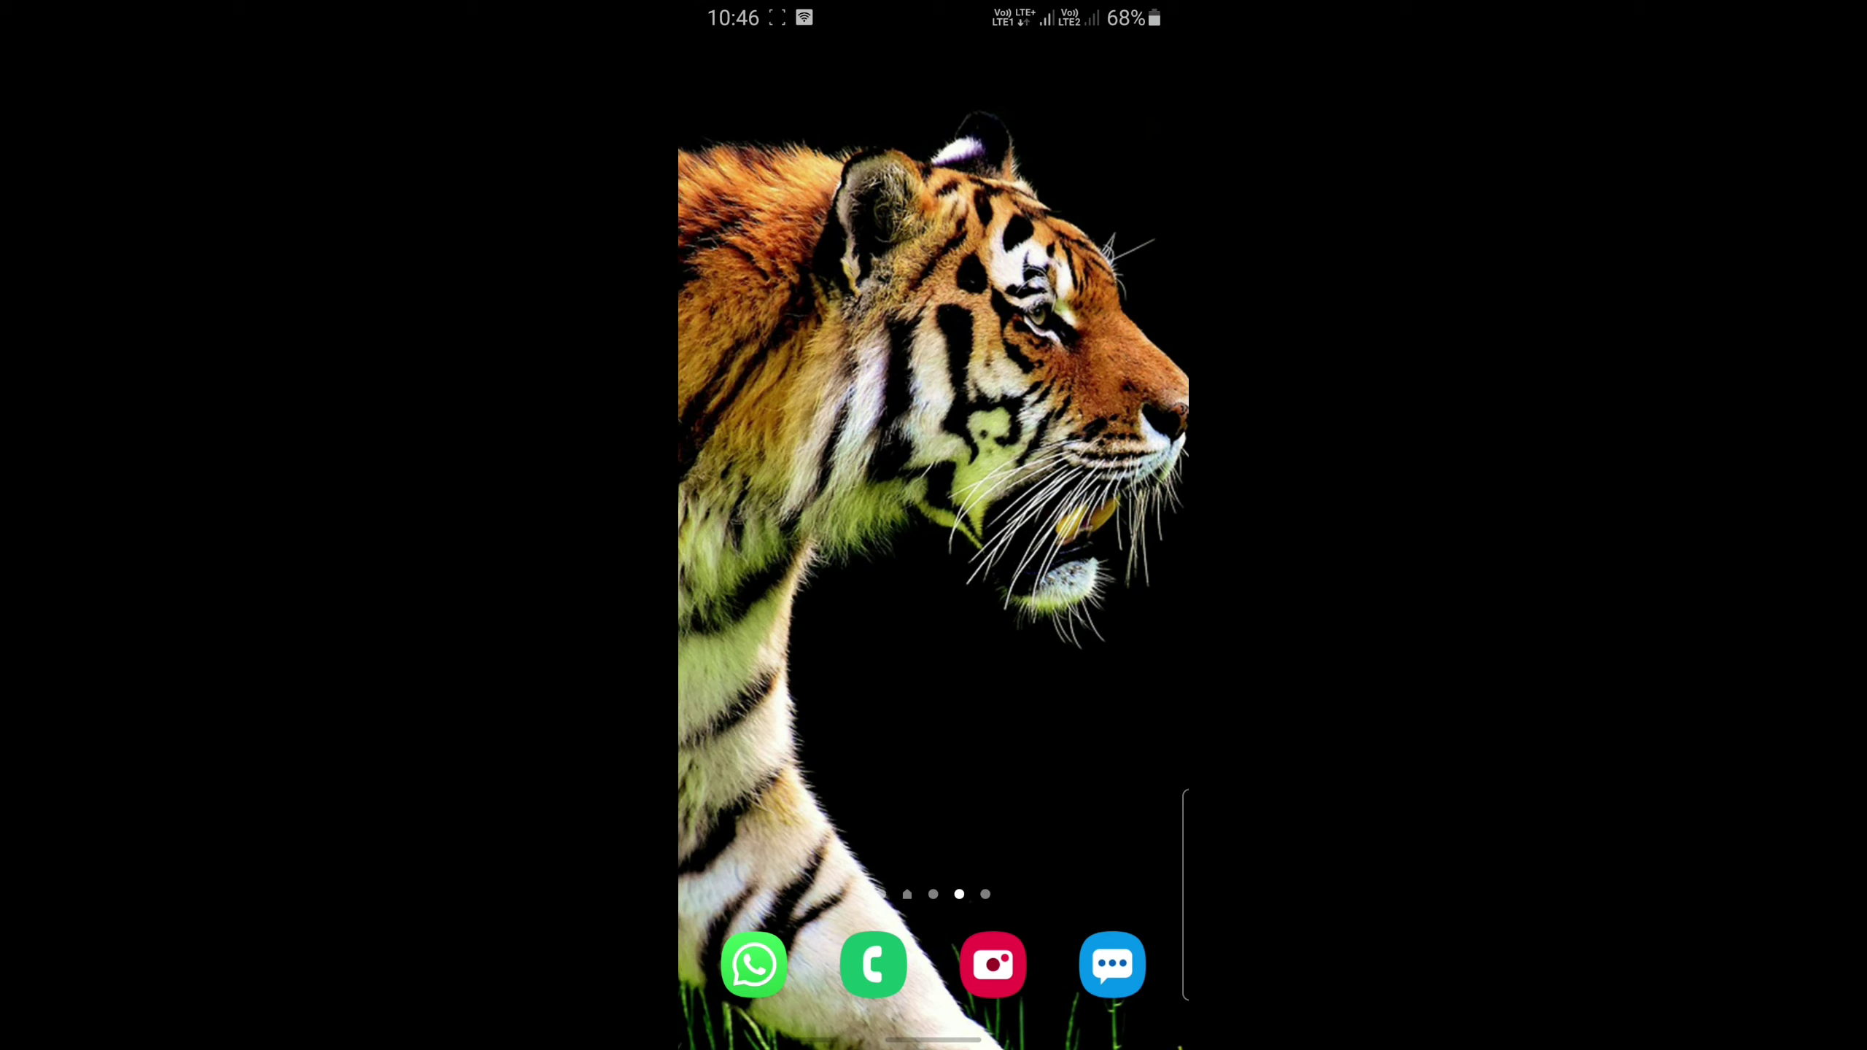
Step: Switch to the phone, open Settings and bring up its search for entering a term
left_click_drag(933, 735, 934, 368)
left_click(933, 607)
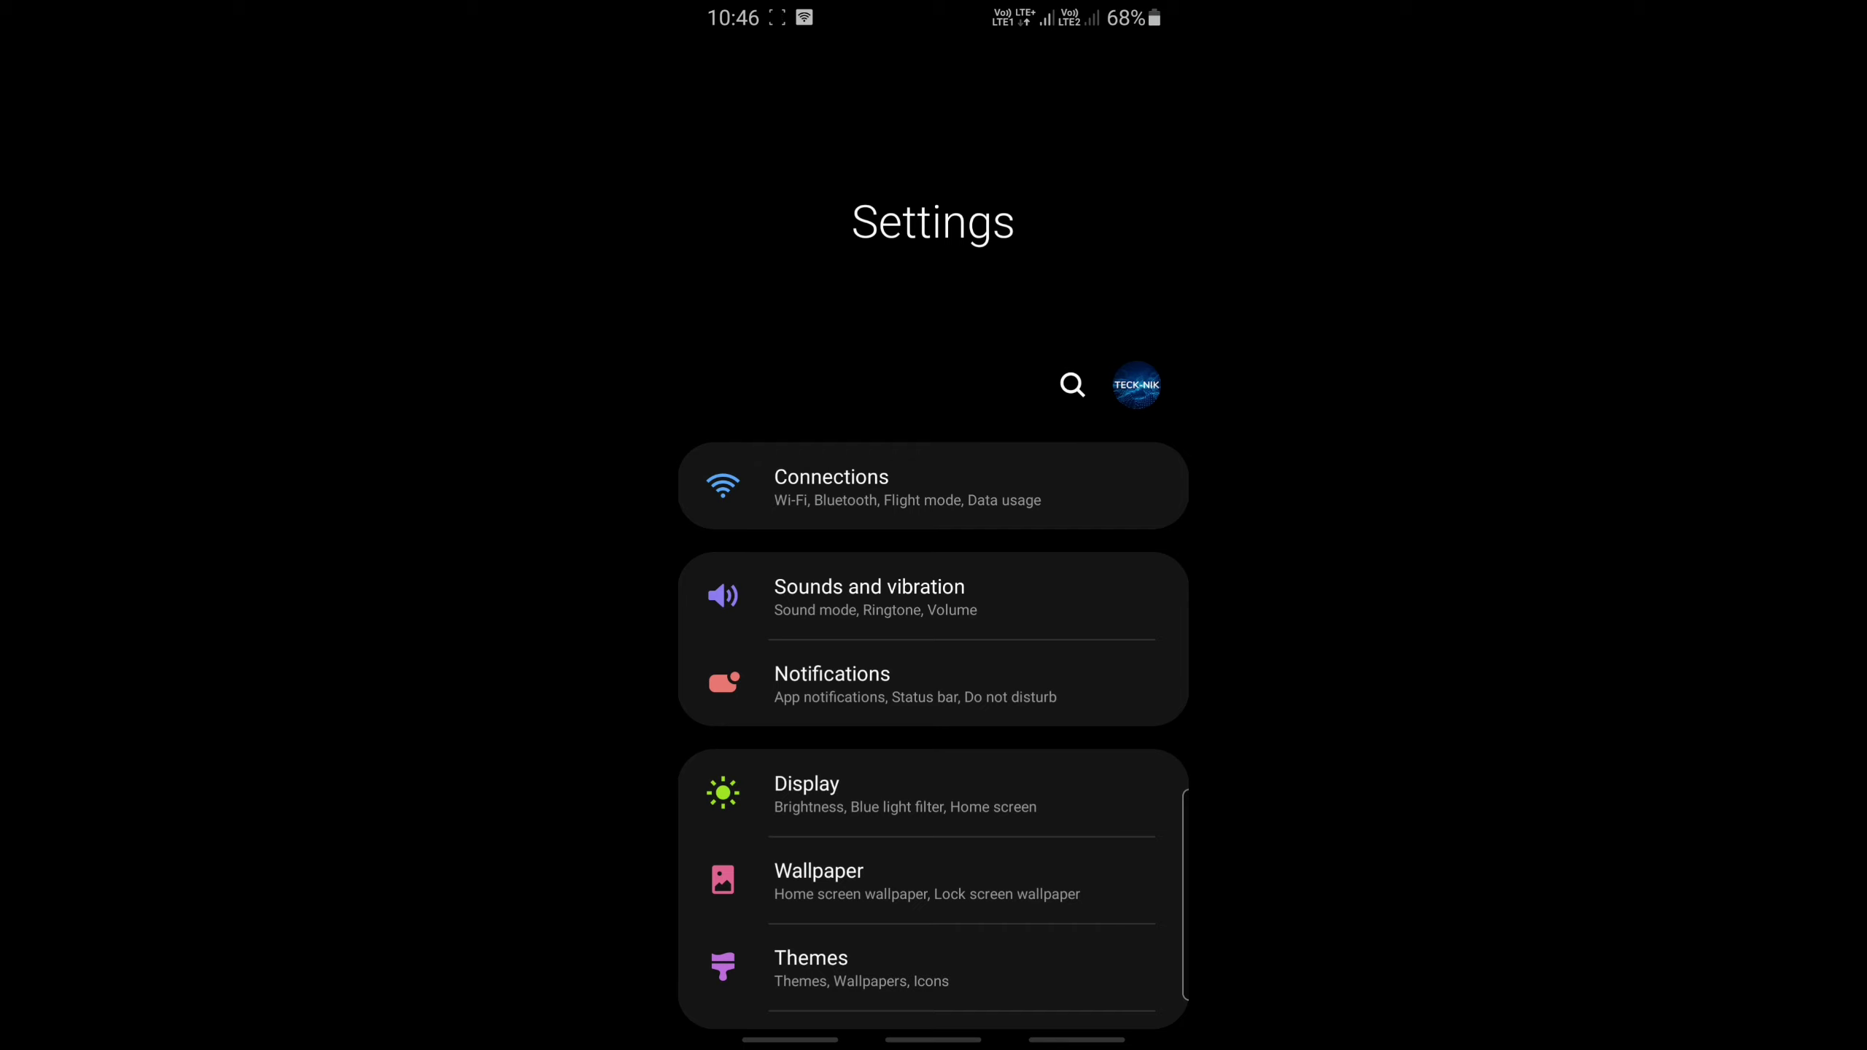
left_click(1071, 384)
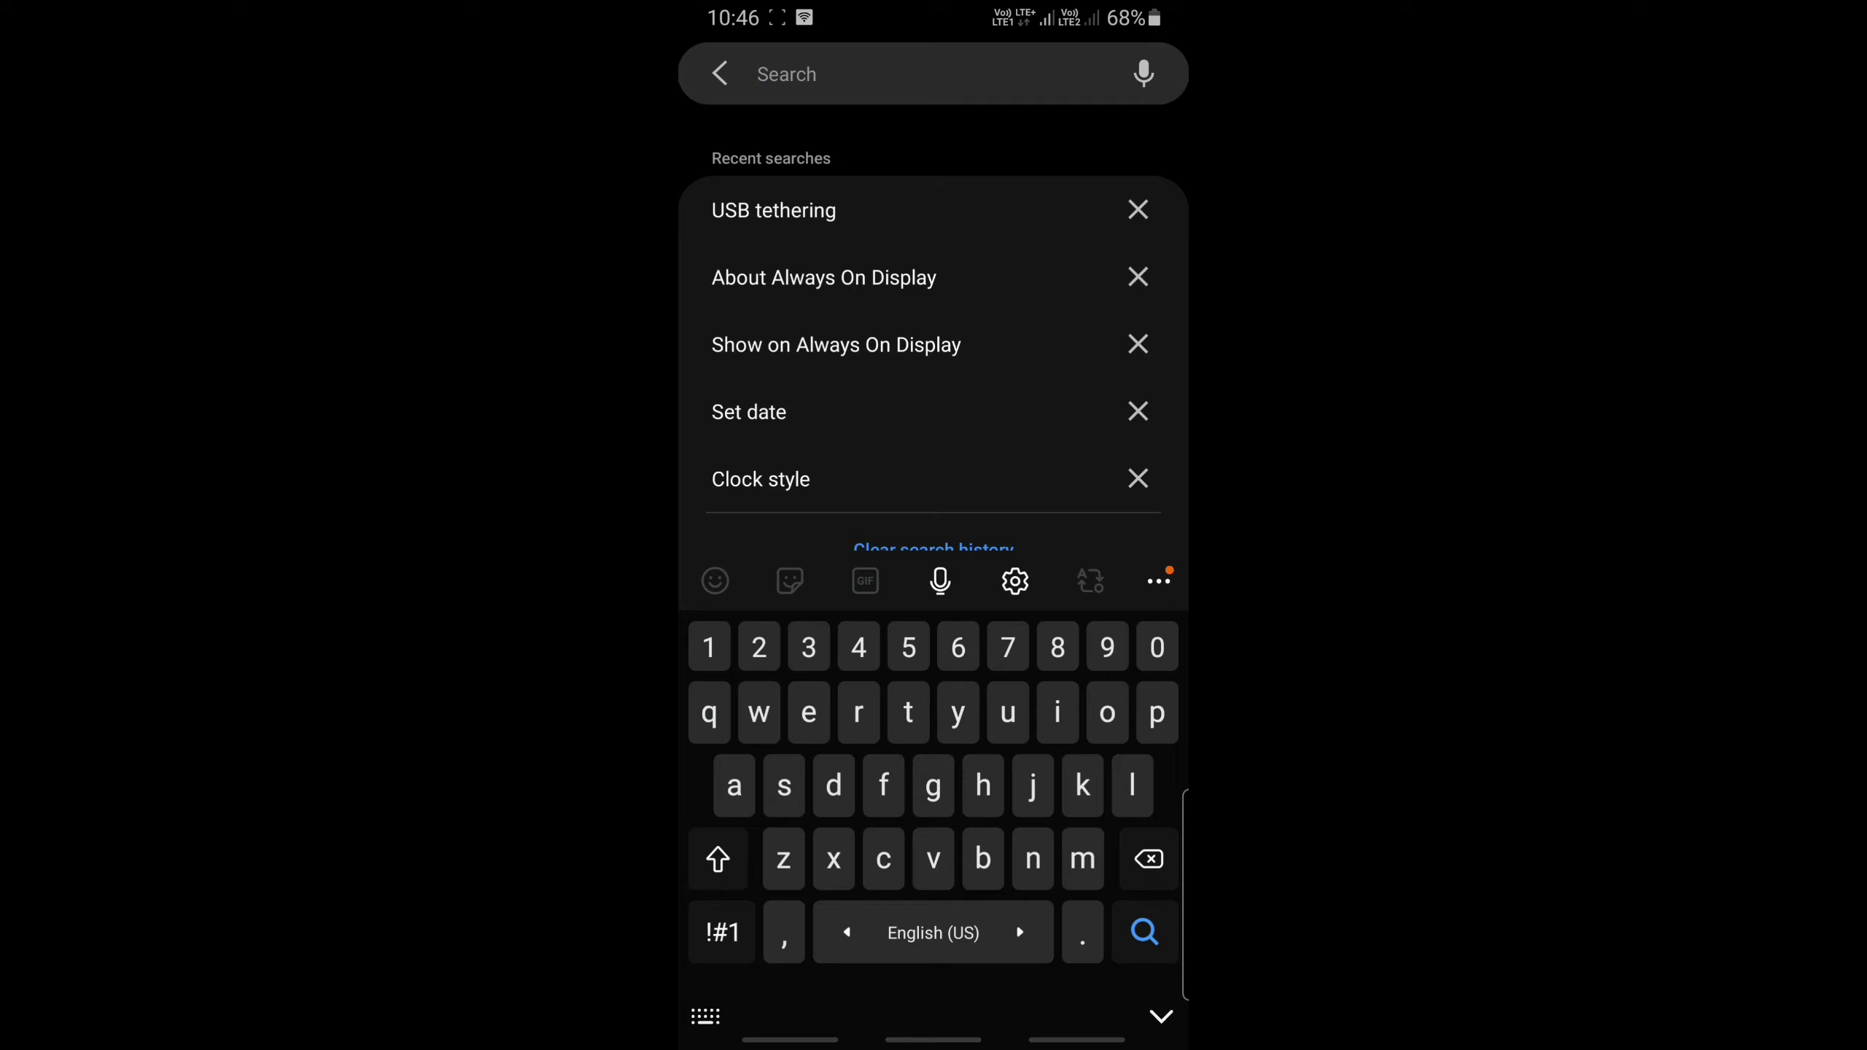
left_click(758, 73)
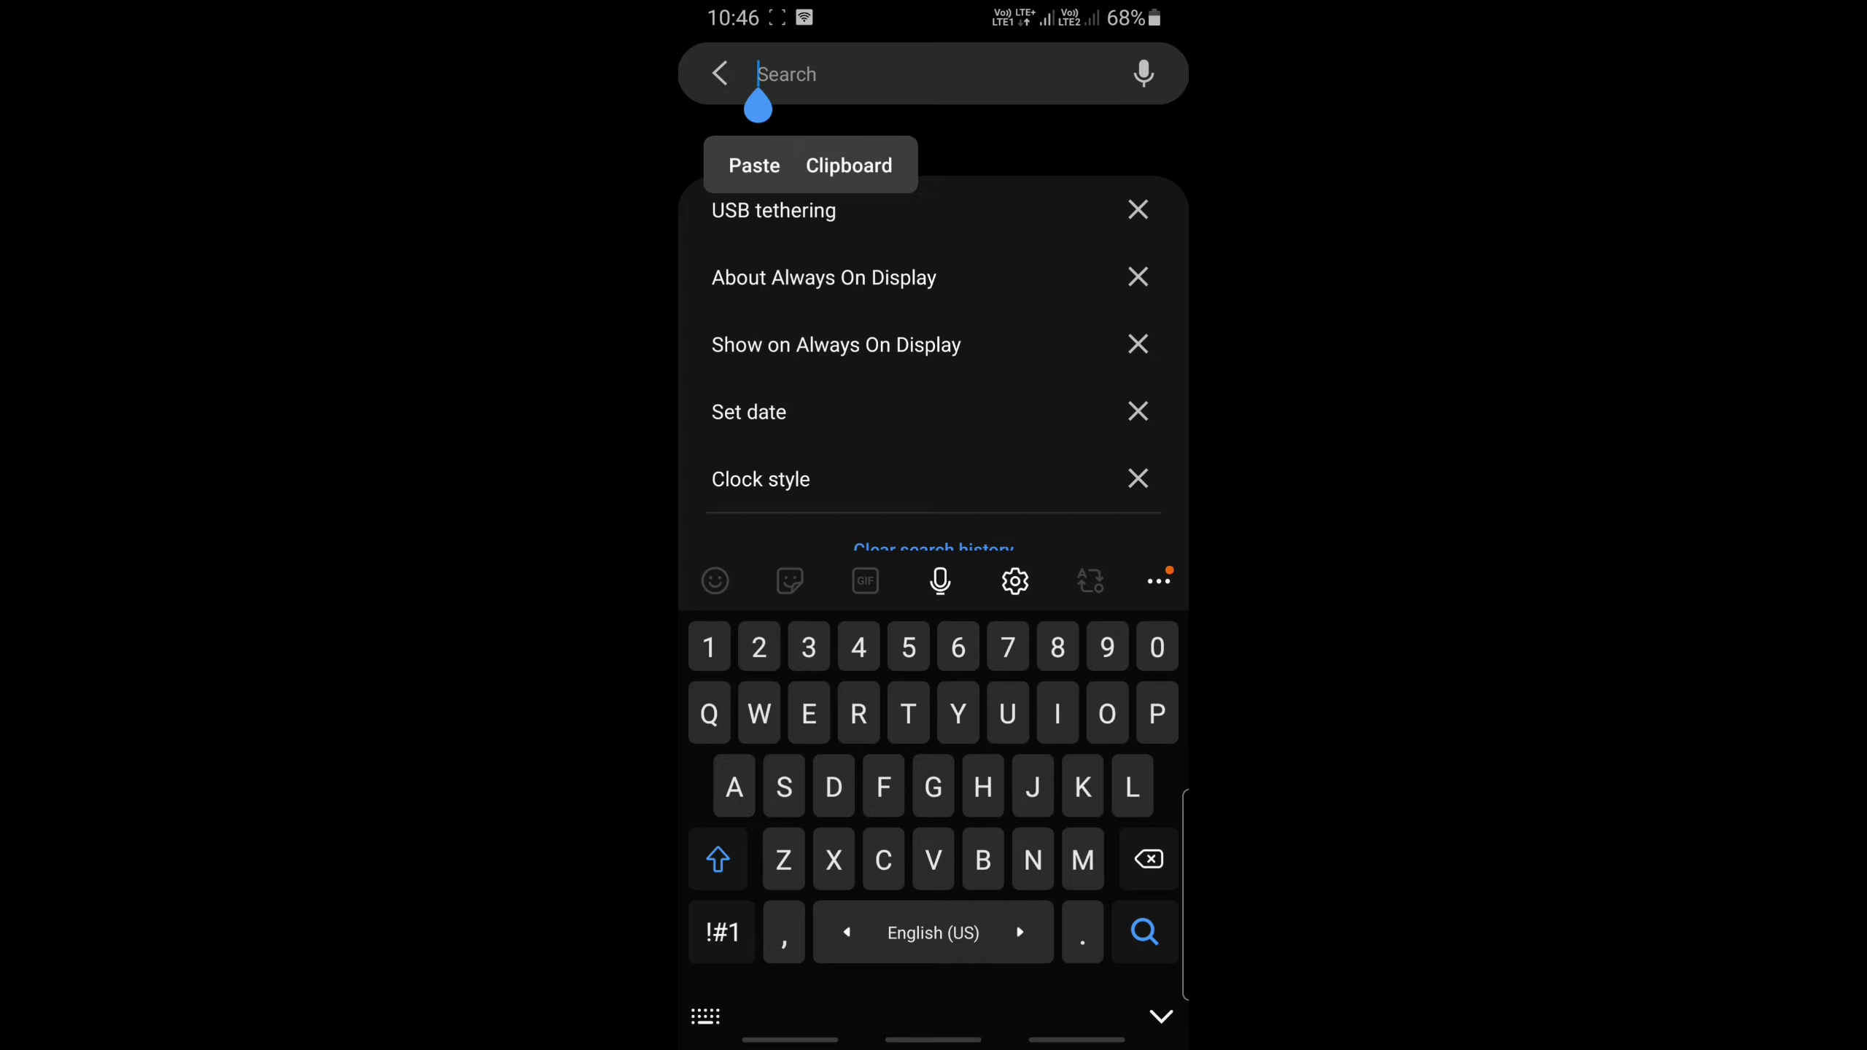
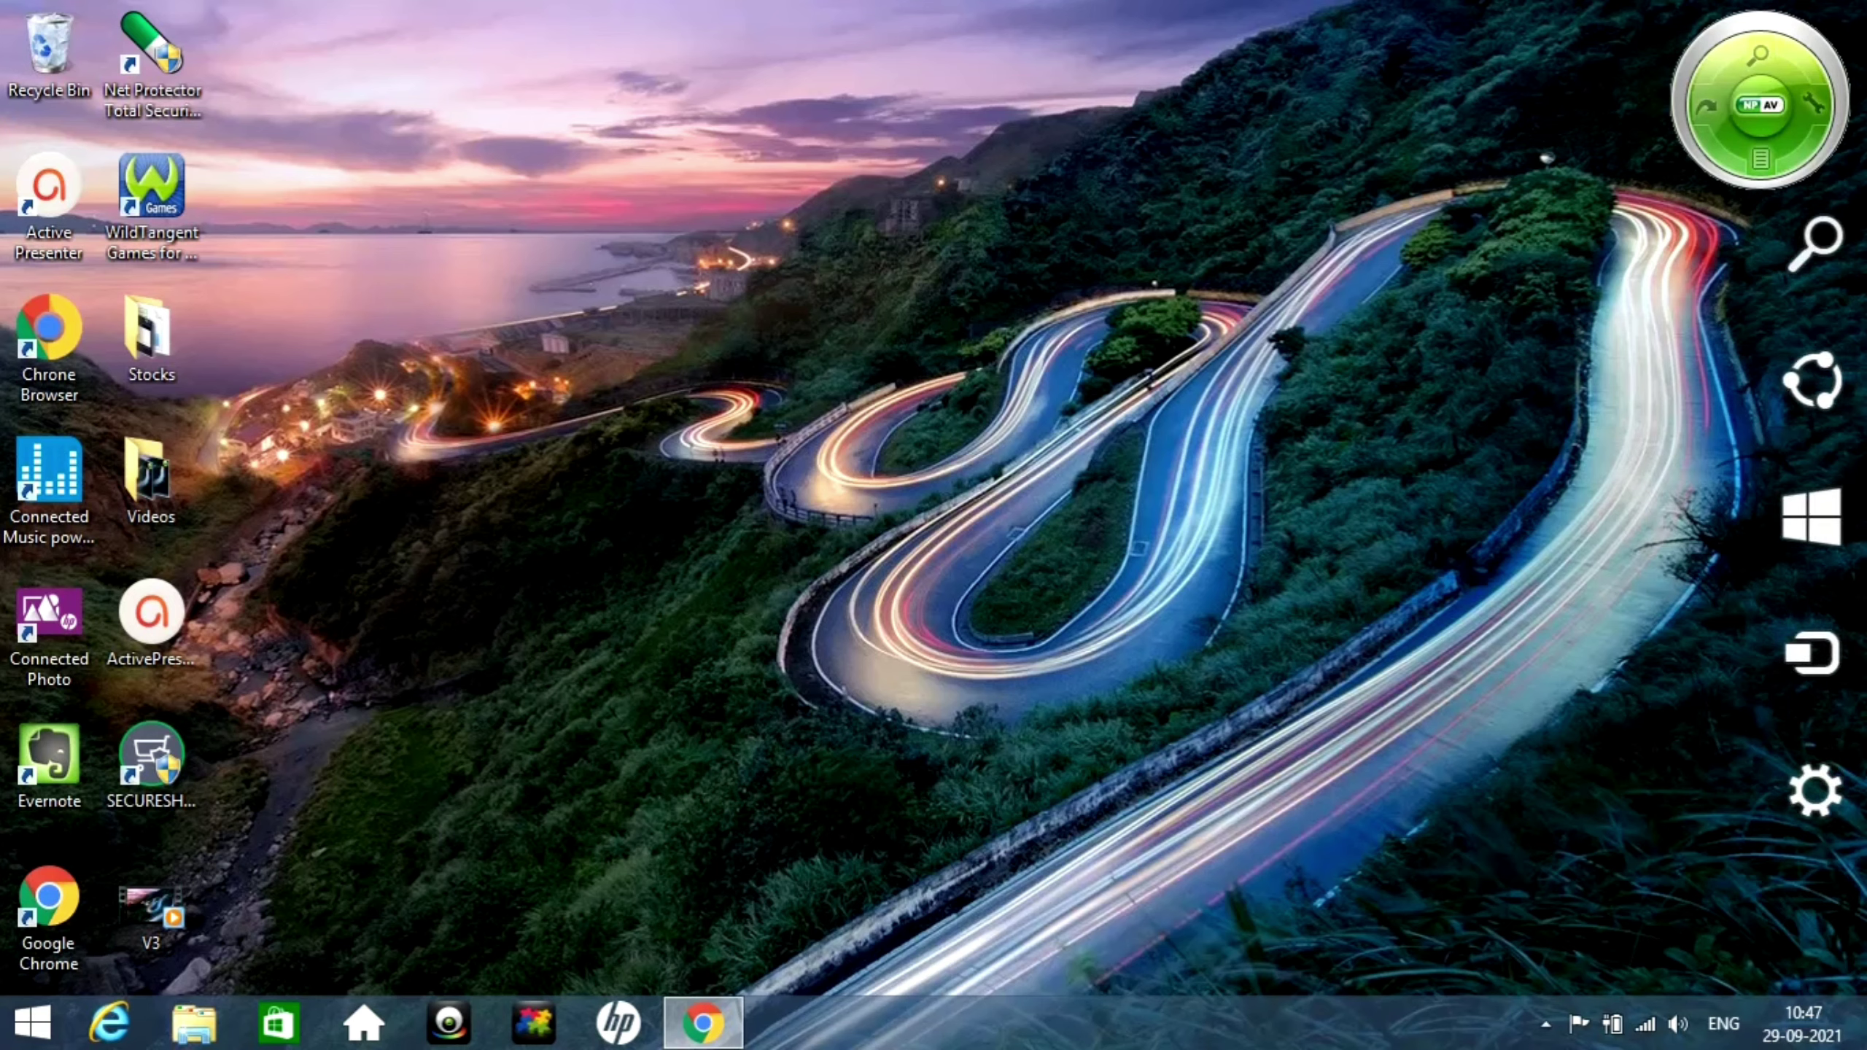
Step: Back on the laptop, search for Device Manager, open it and expand the Network adapters category
left_click(1797, 241)
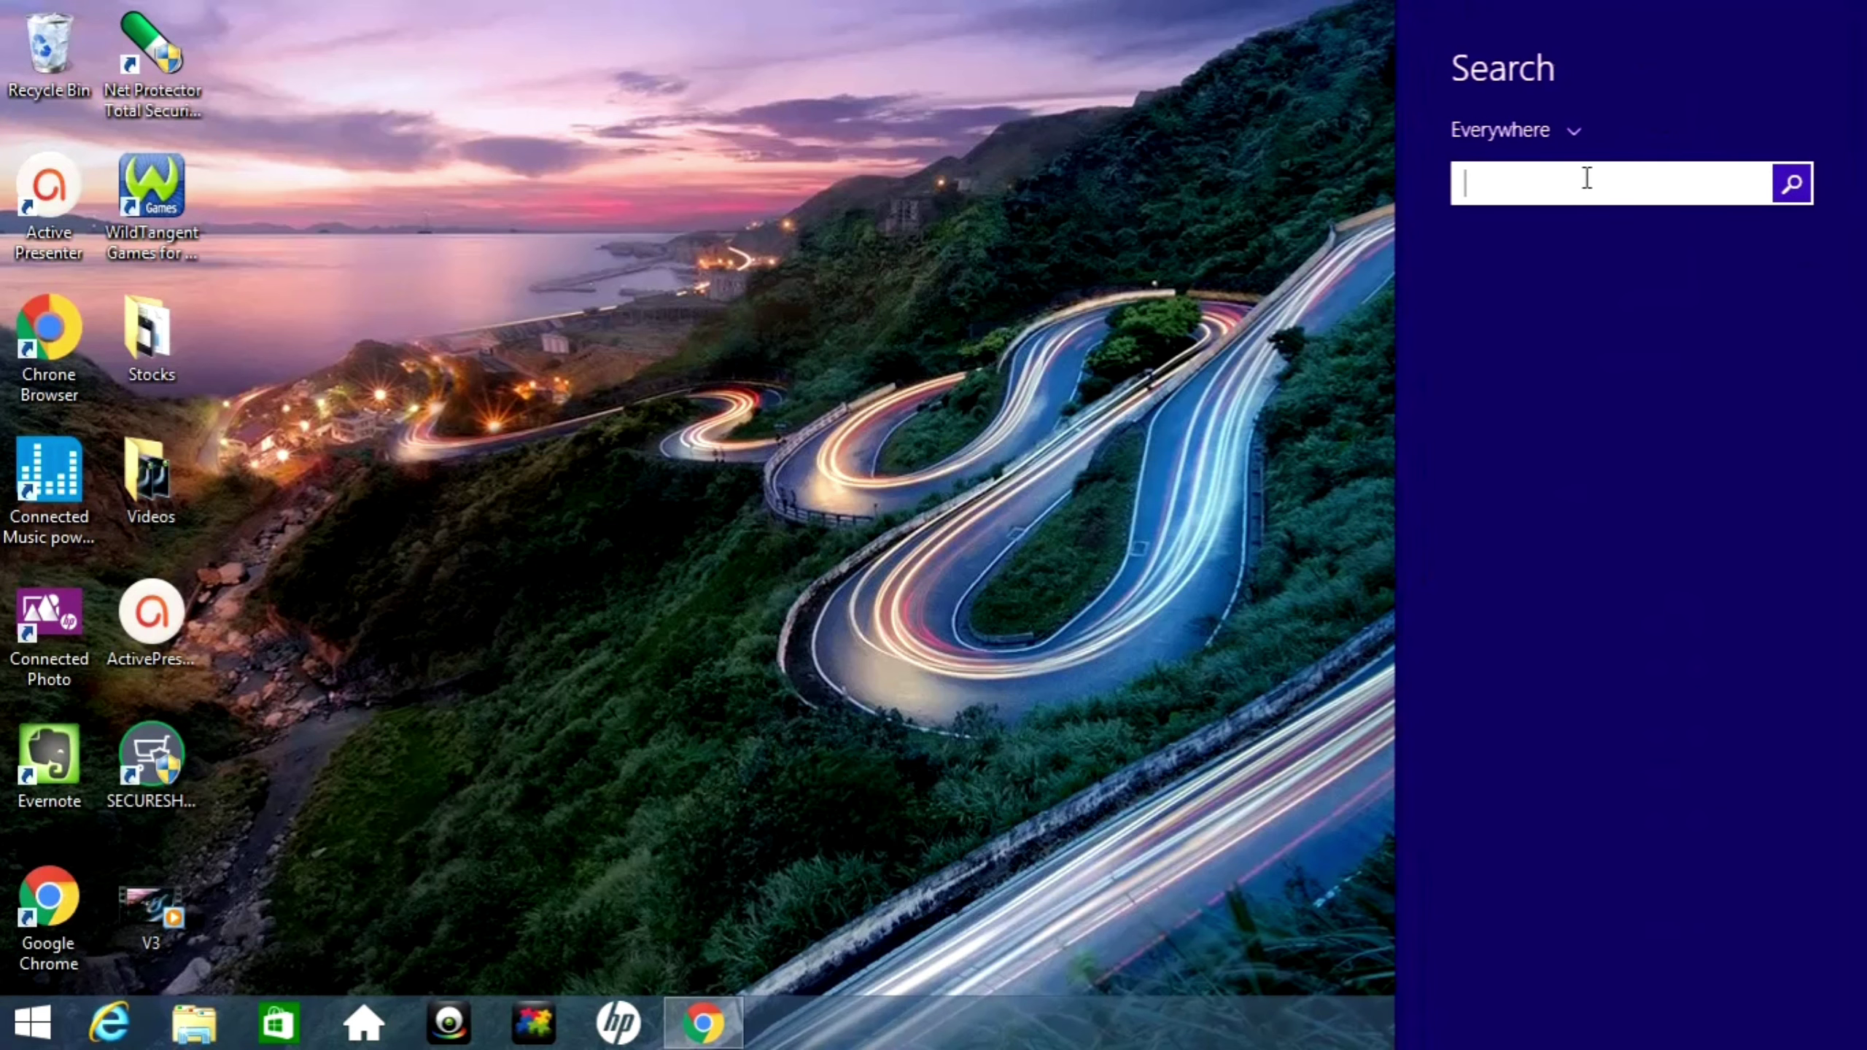
type("device Manager")
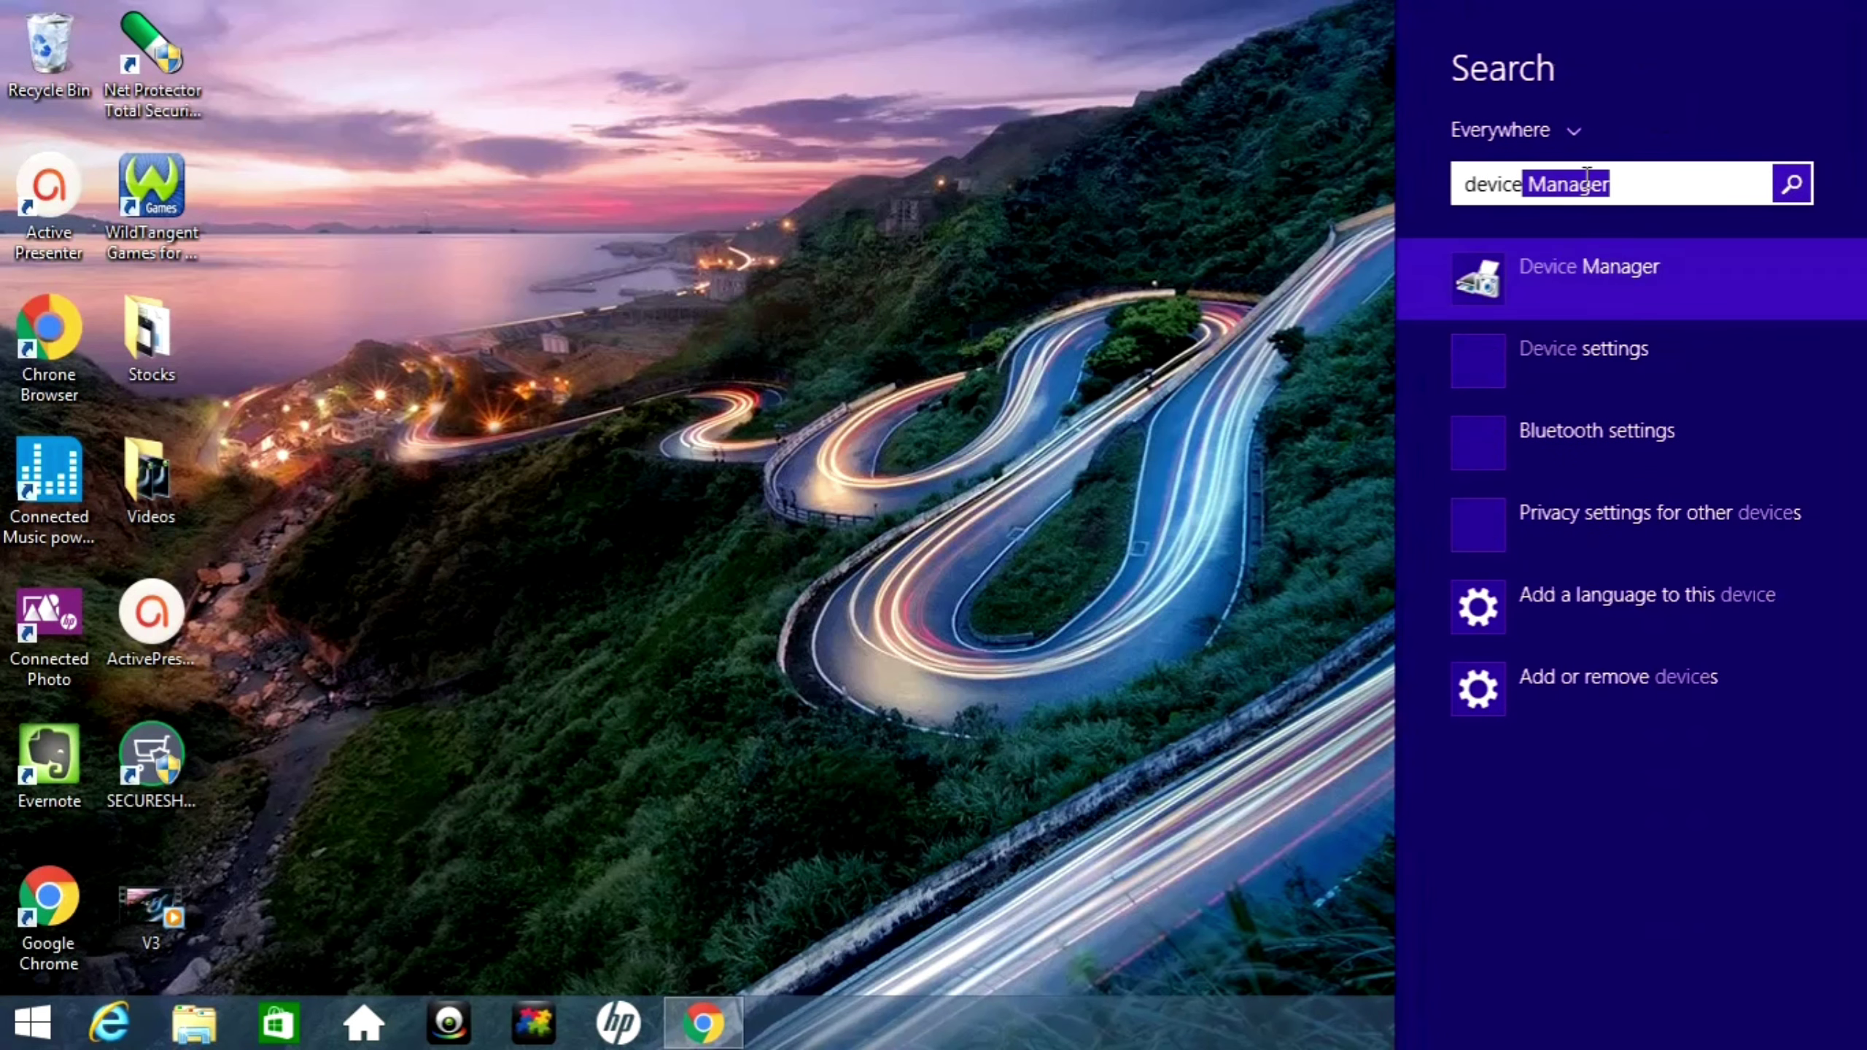
left_click(1593, 259)
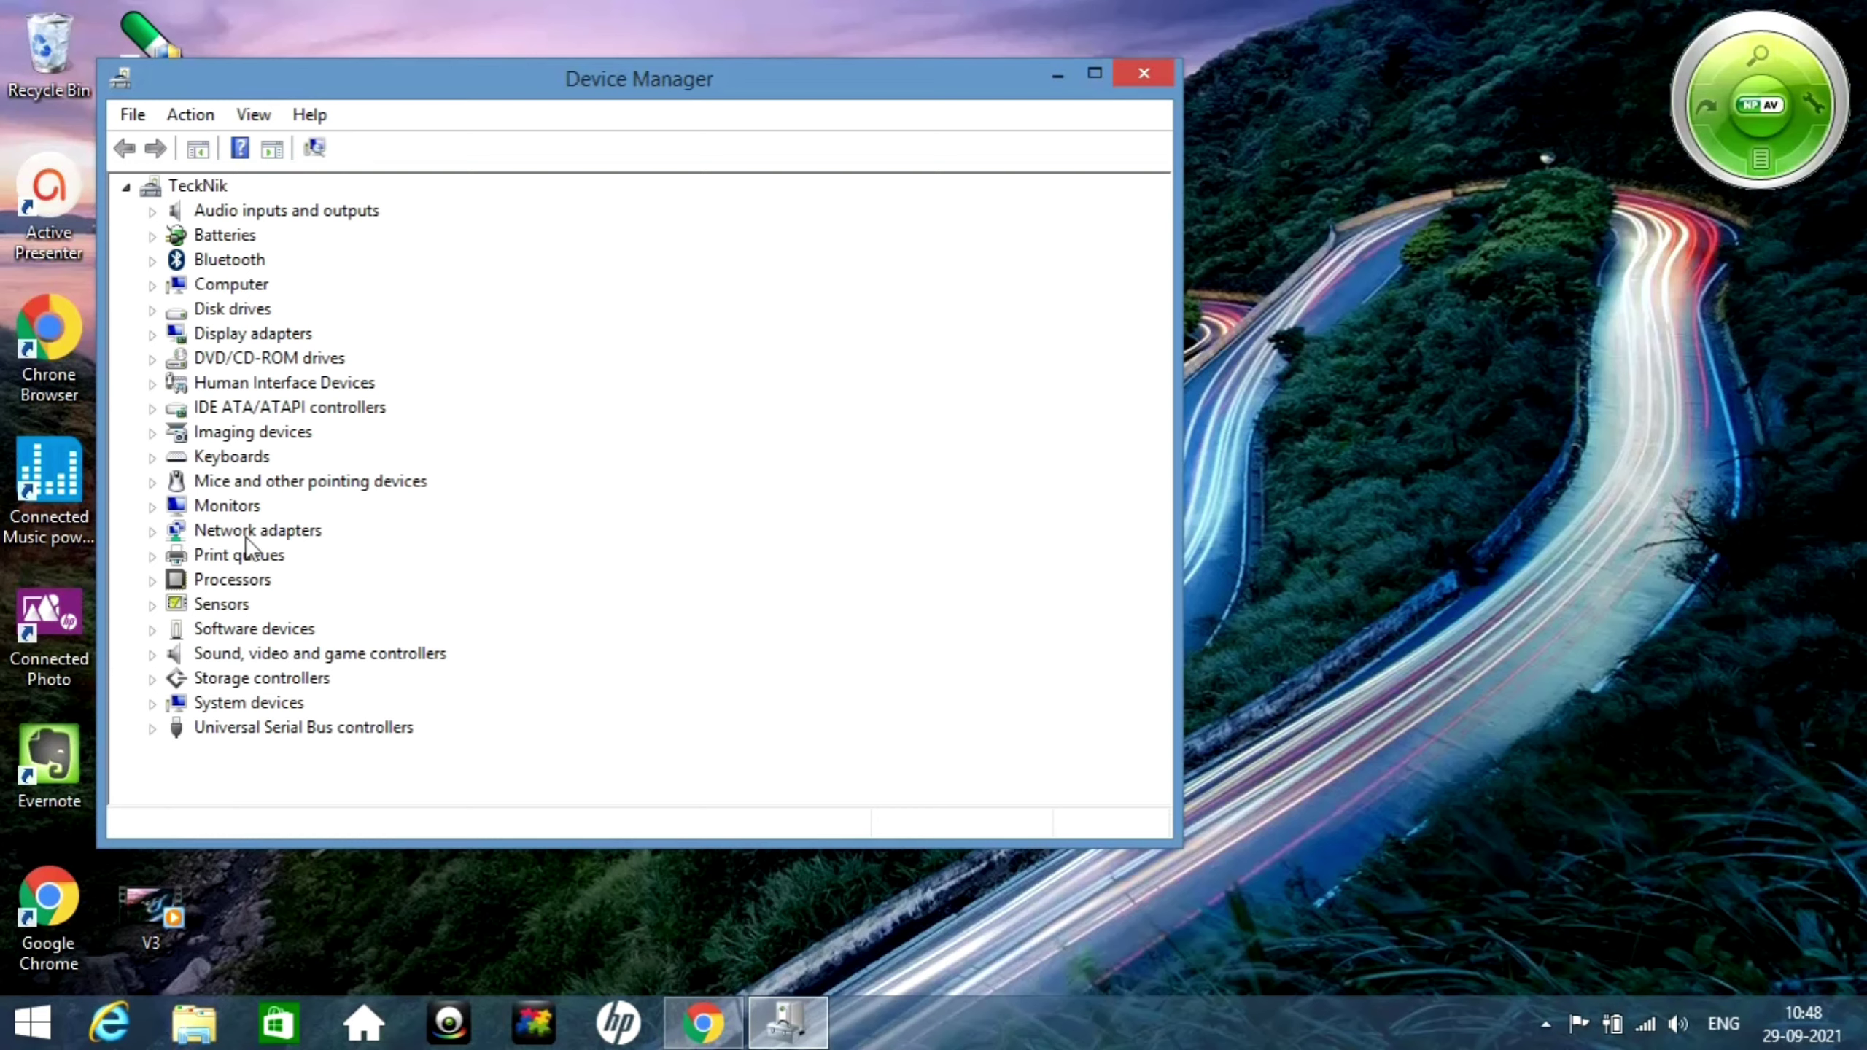
left_click(152, 531)
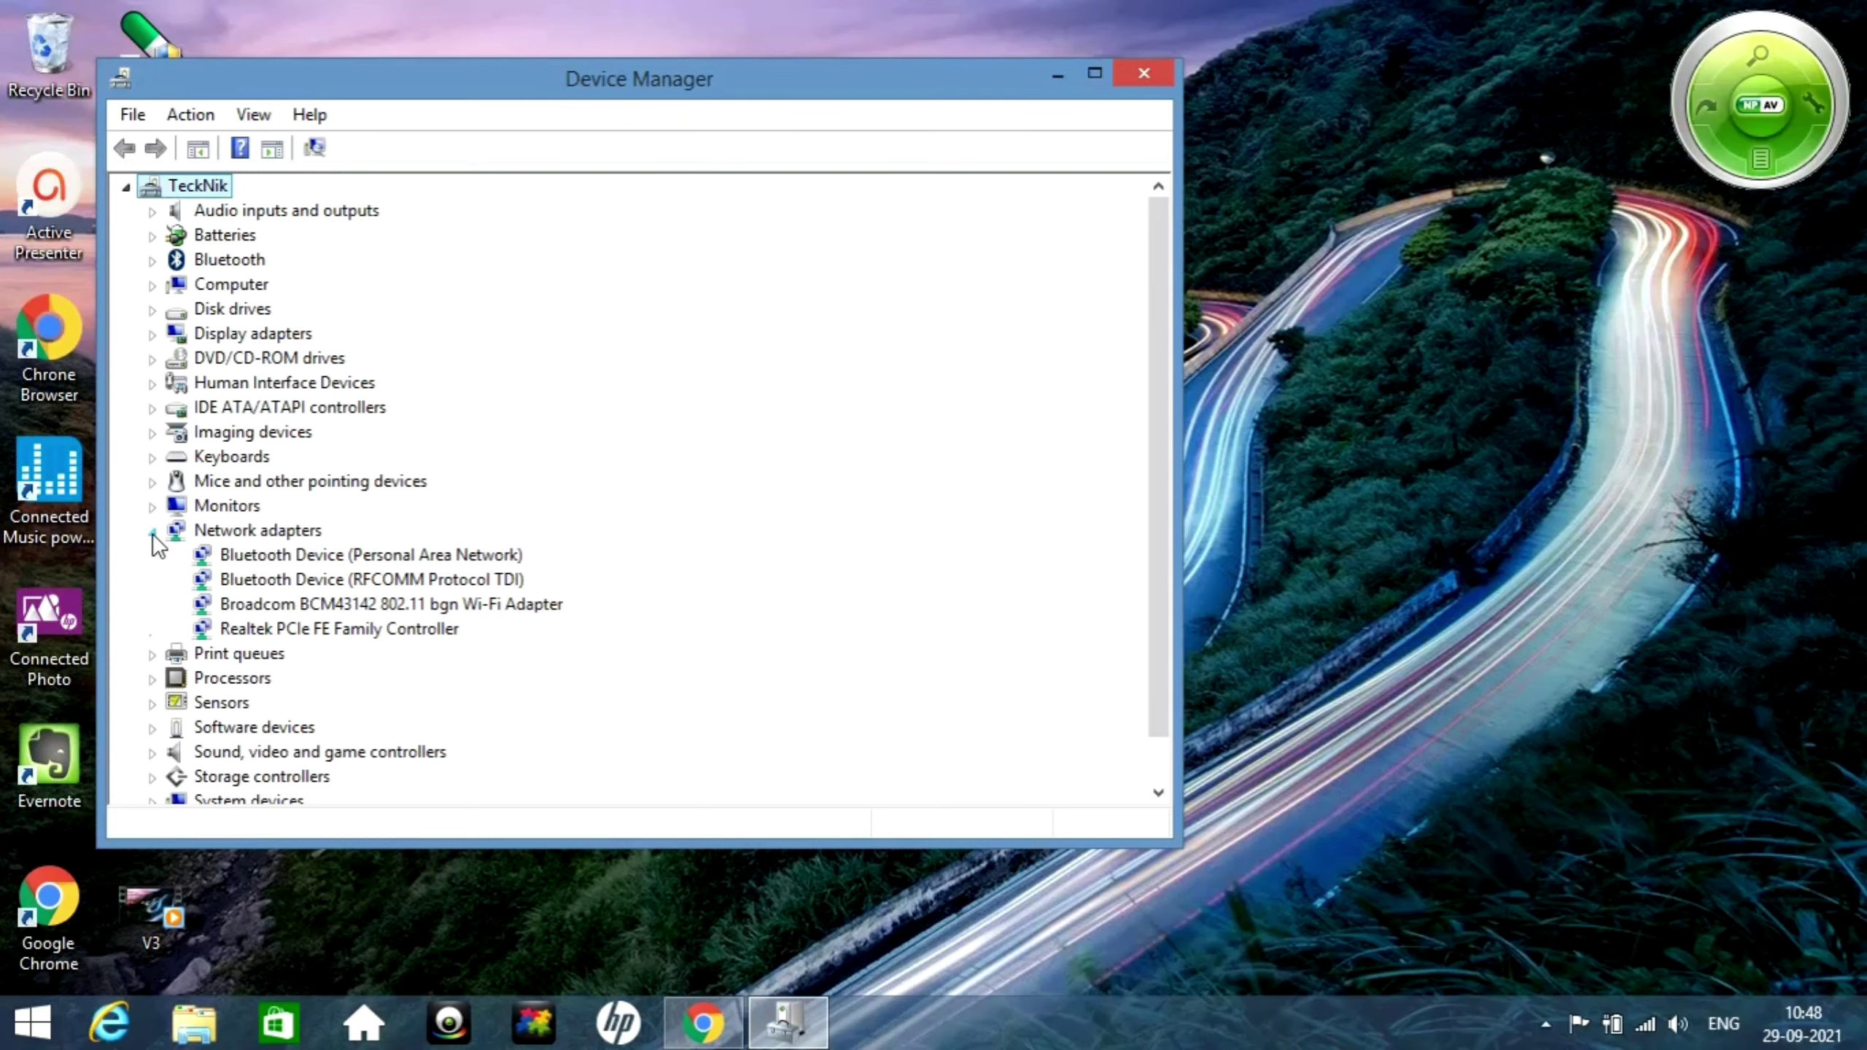
Step: Open the properties of Bluetooth Device (Personal Area Network) and show its driver information
left_click(285, 557)
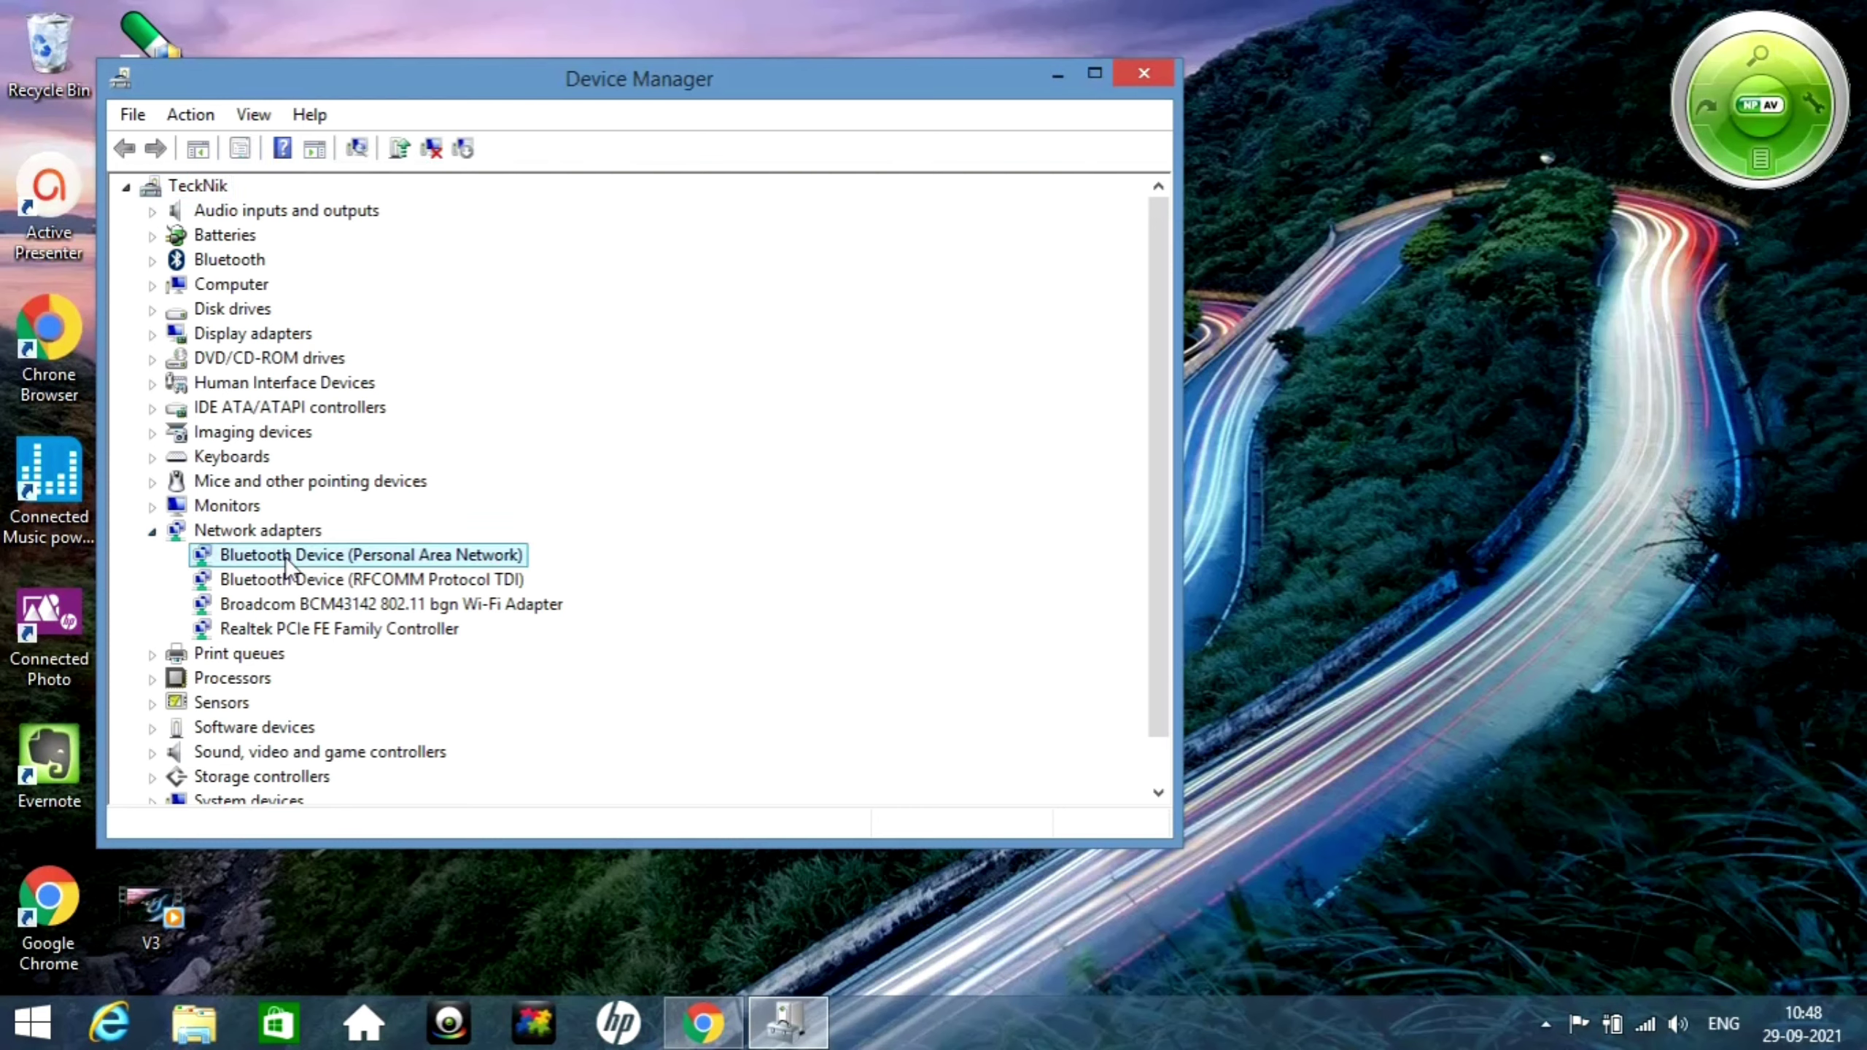
right_click(341, 561)
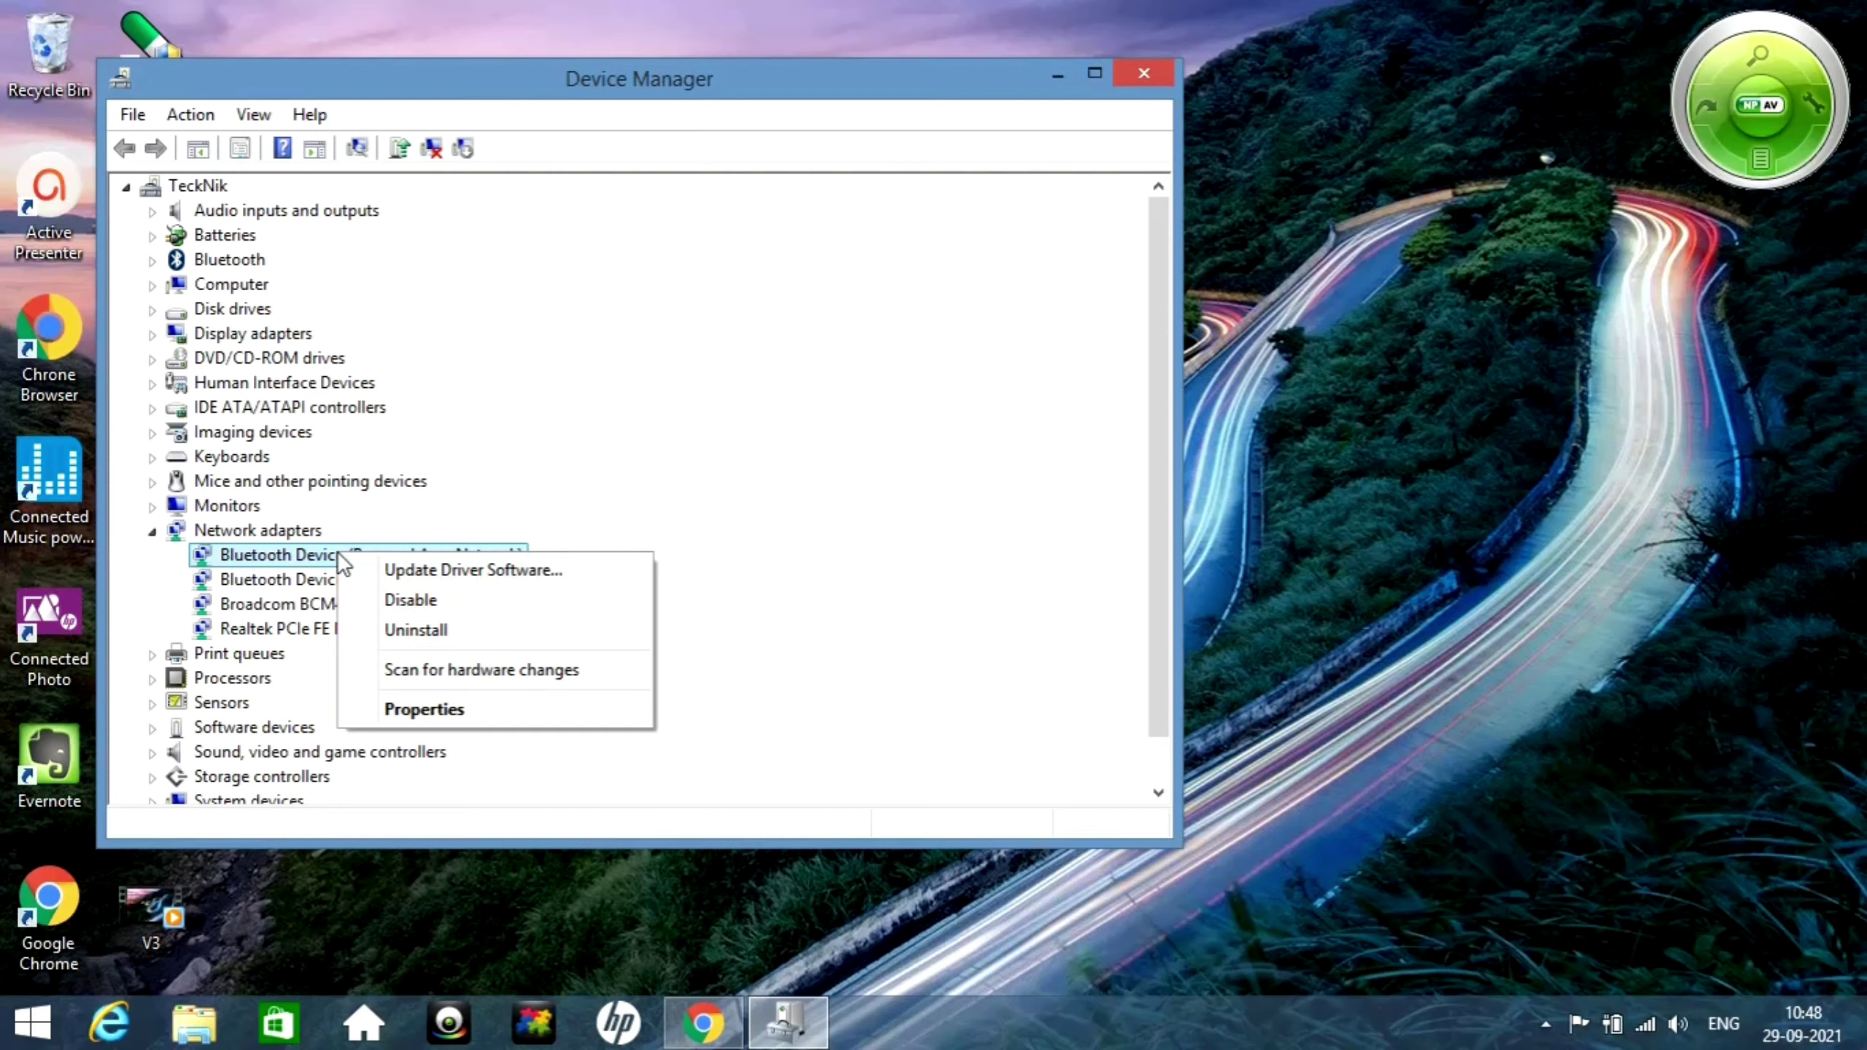
left_click(455, 715)
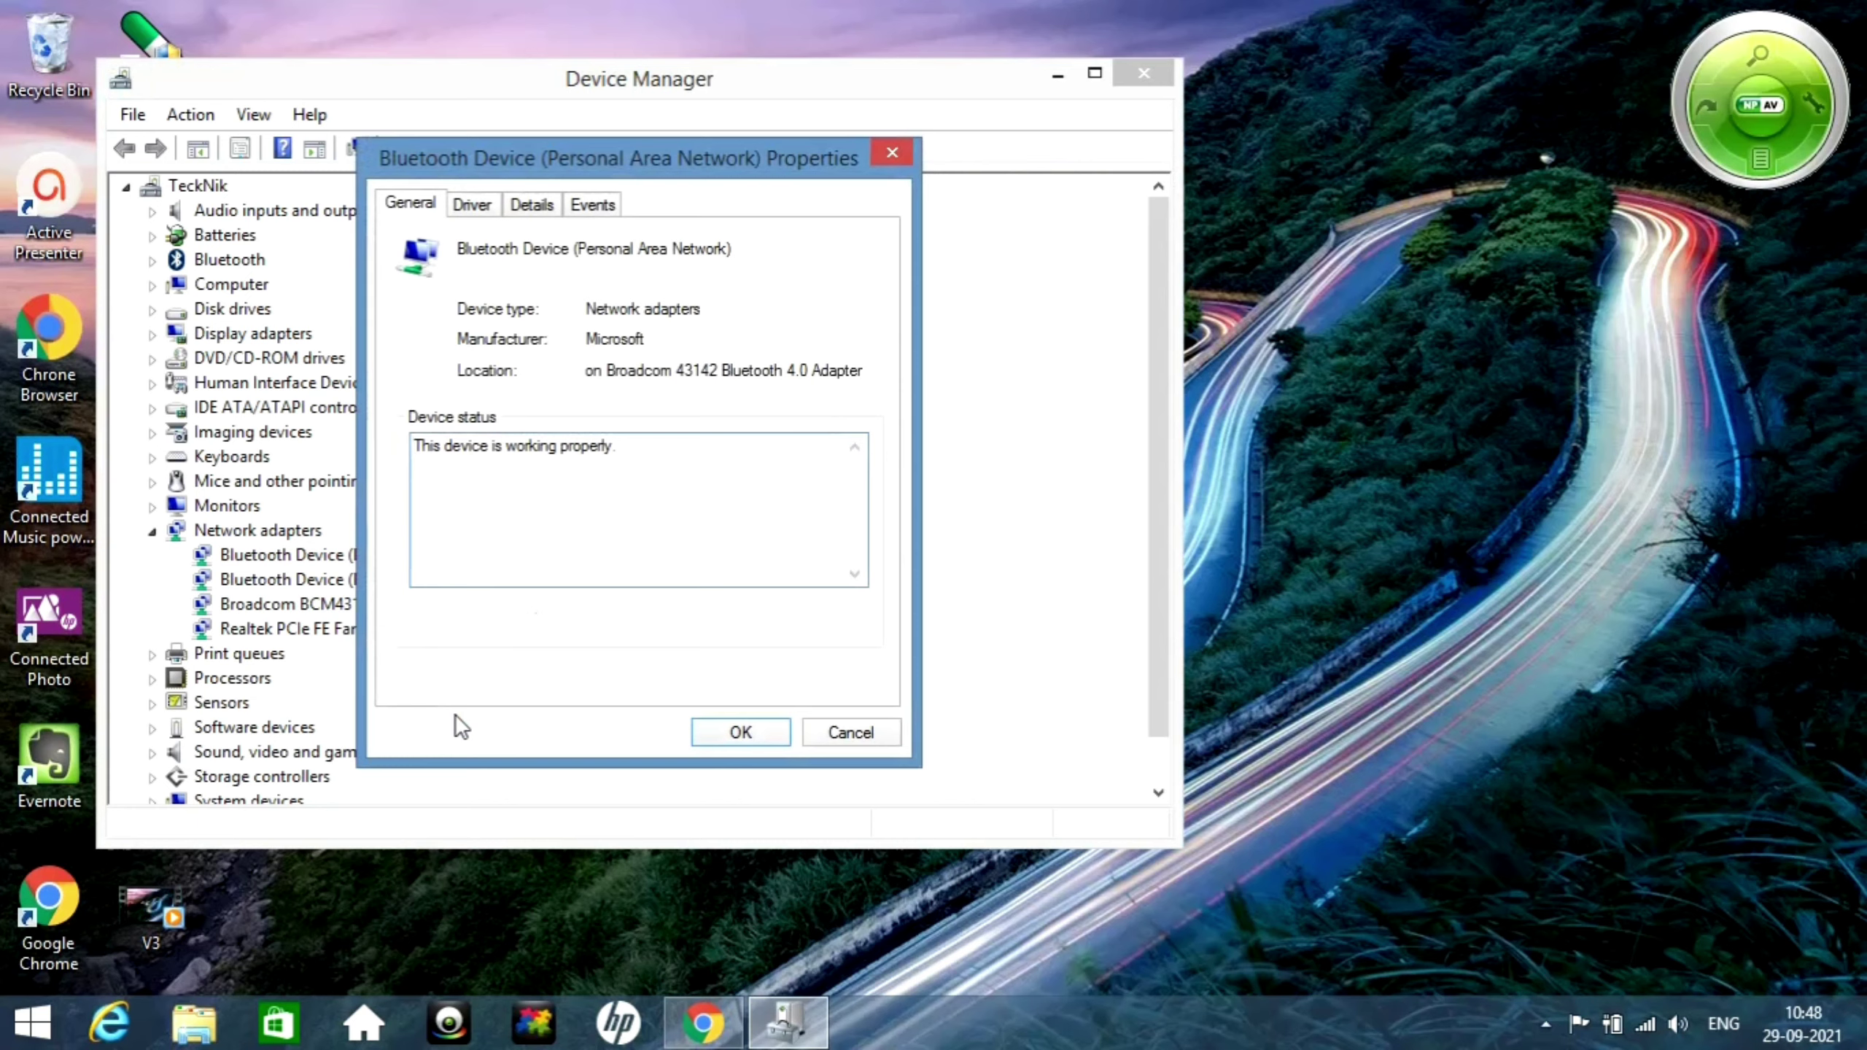
left_click(473, 206)
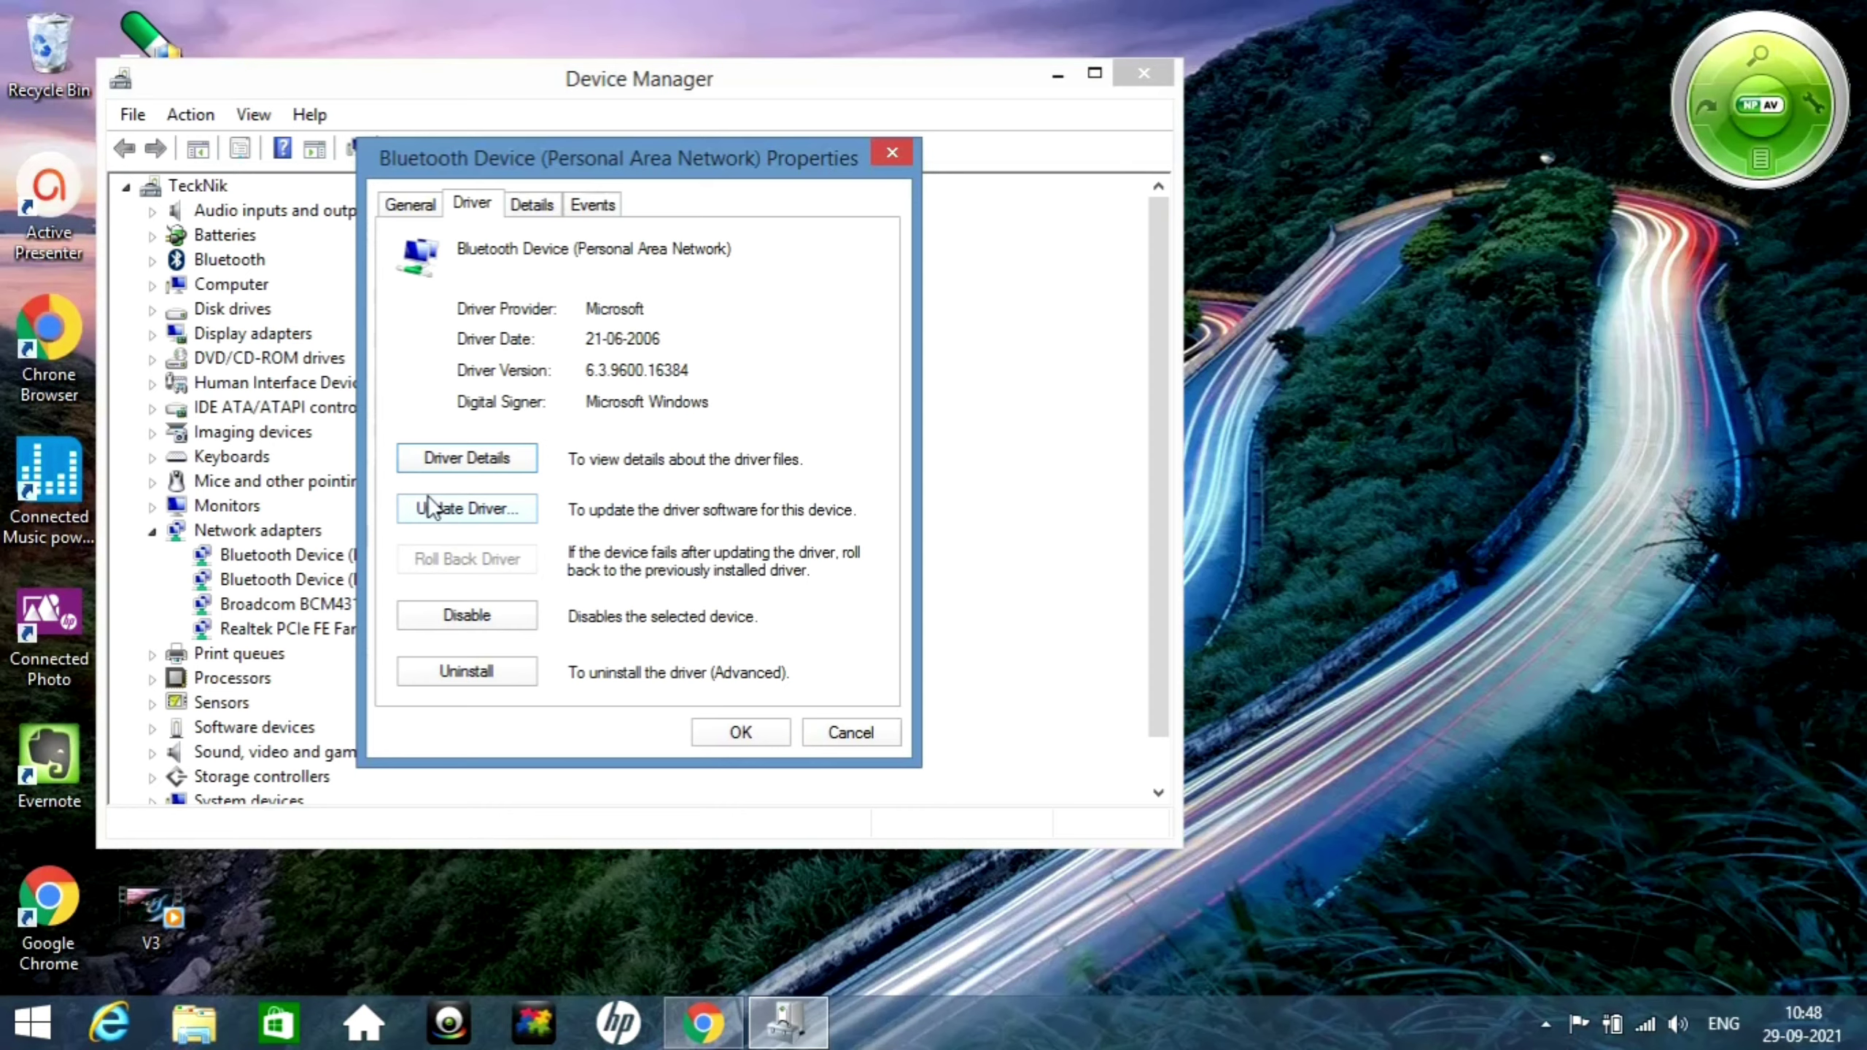
Step: Search automatically for updated driver software for Bluetooth Device (Personal Area Network), and leave the driver update window
left_click(460, 518)
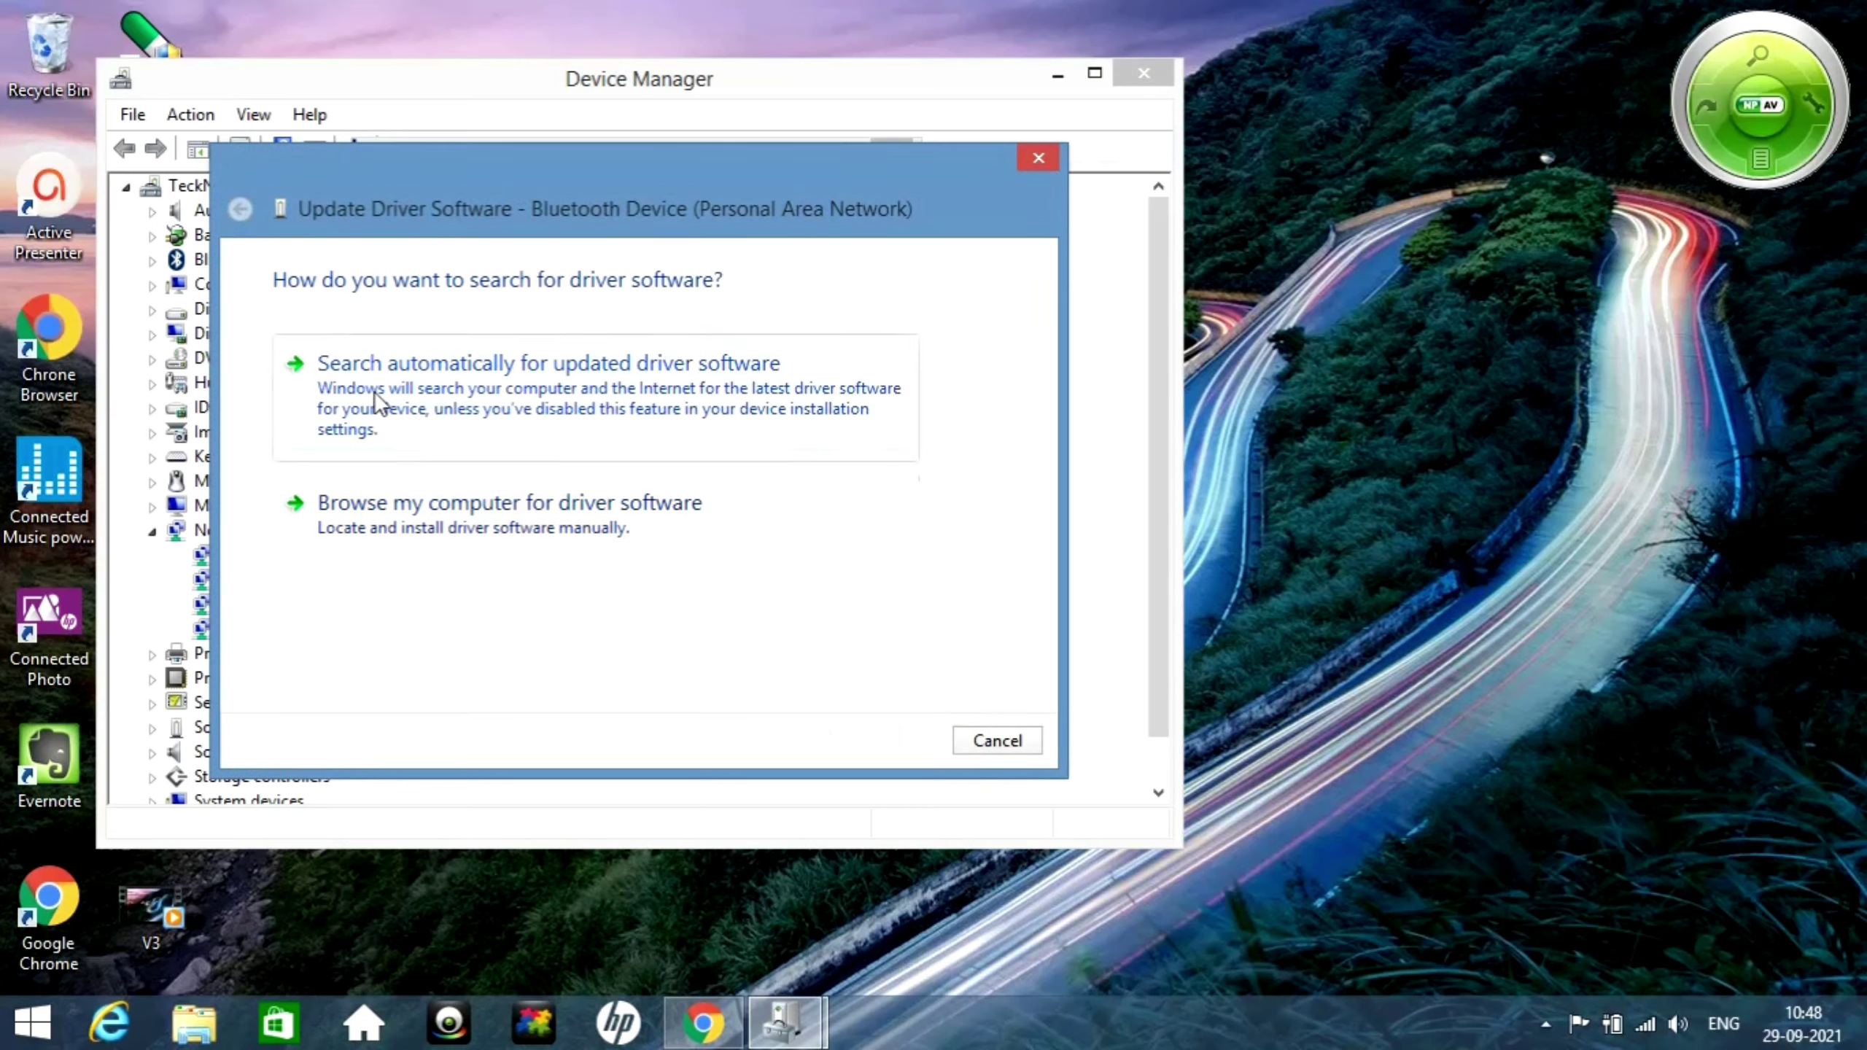
left_click(650, 386)
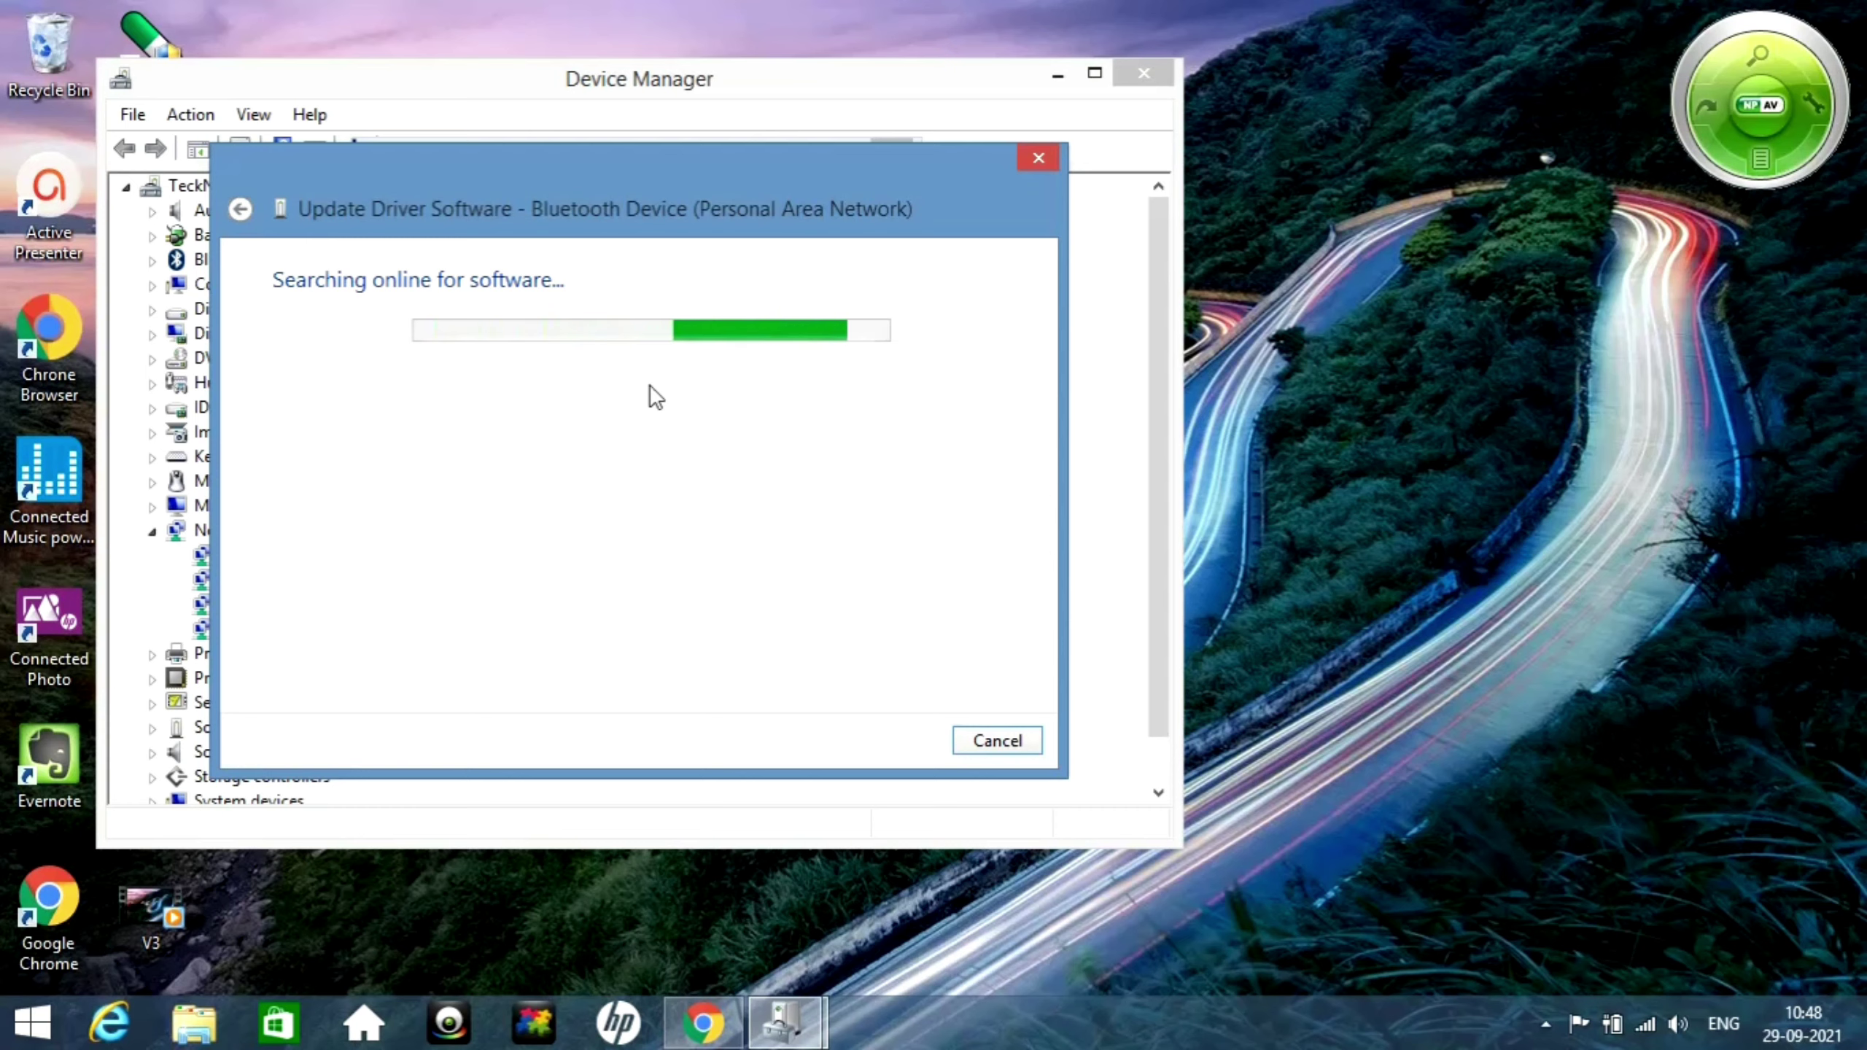
left_click(988, 740)
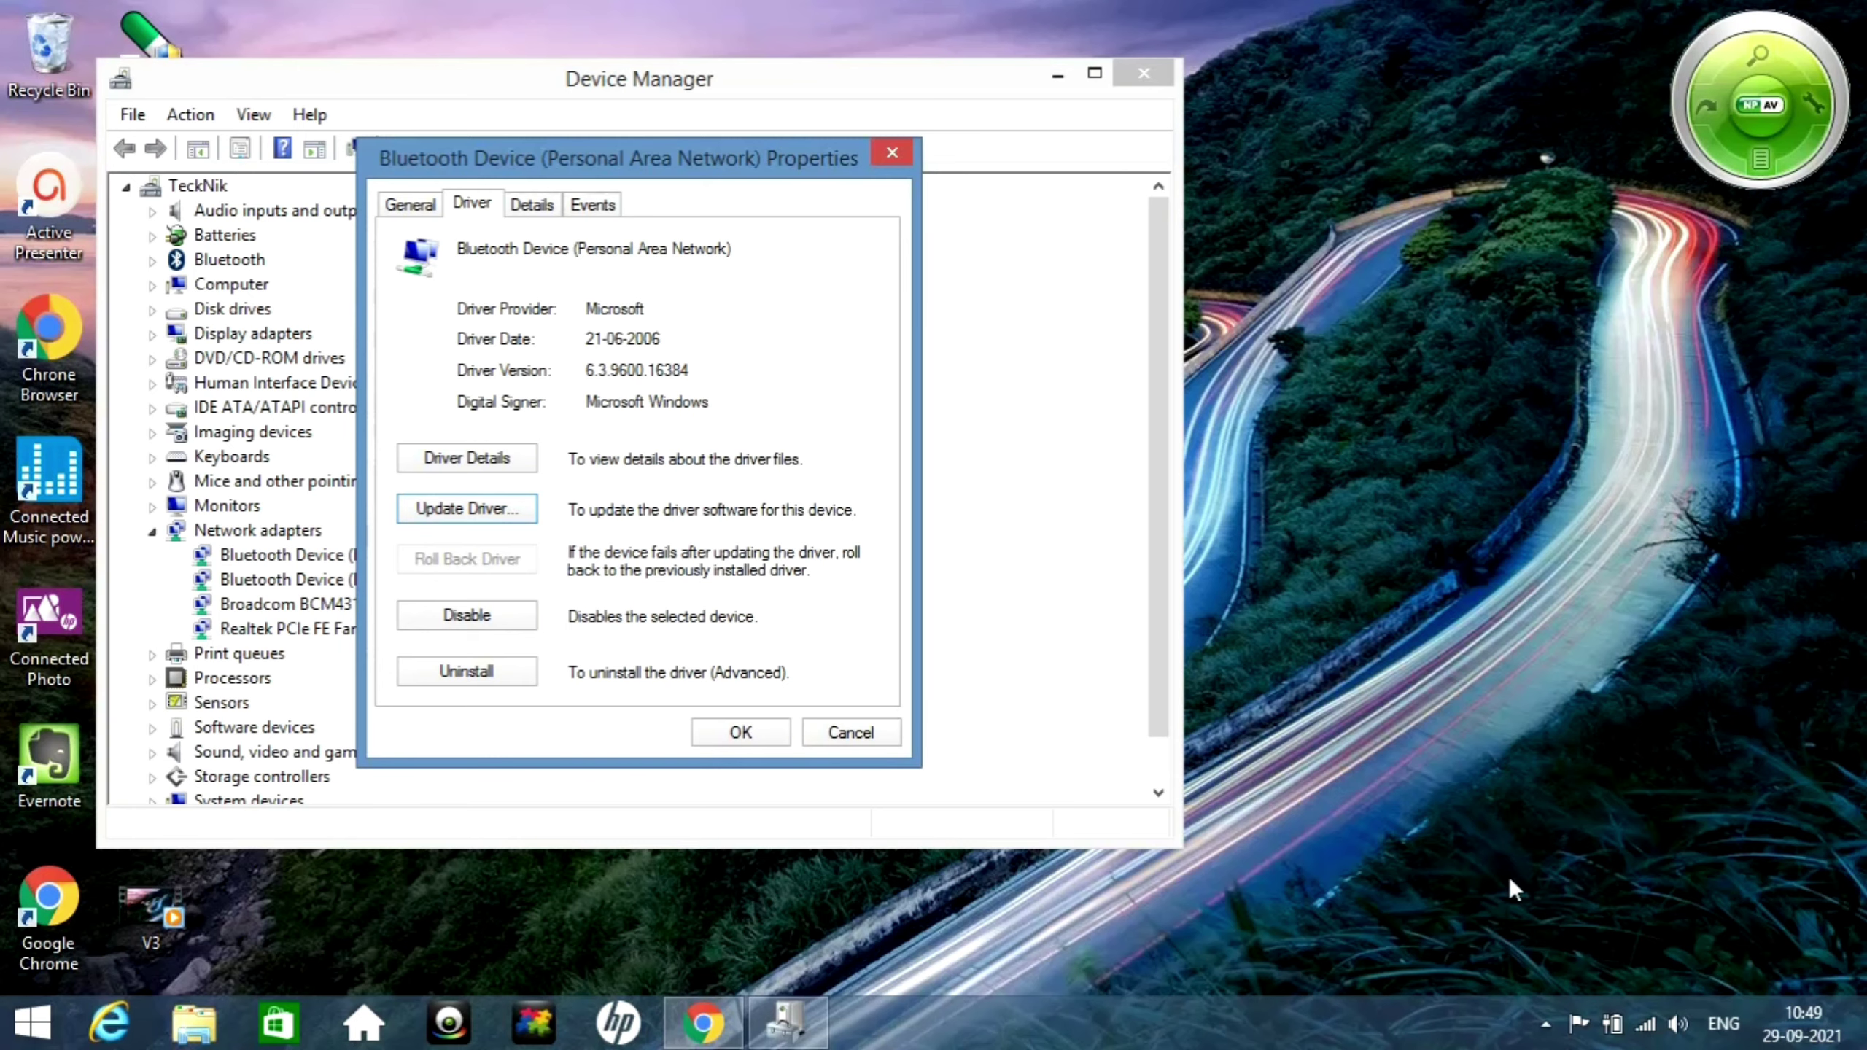
Step: Check the Wi-Fi status and available networks once more, and dismiss the network list
left_click(1645, 1029)
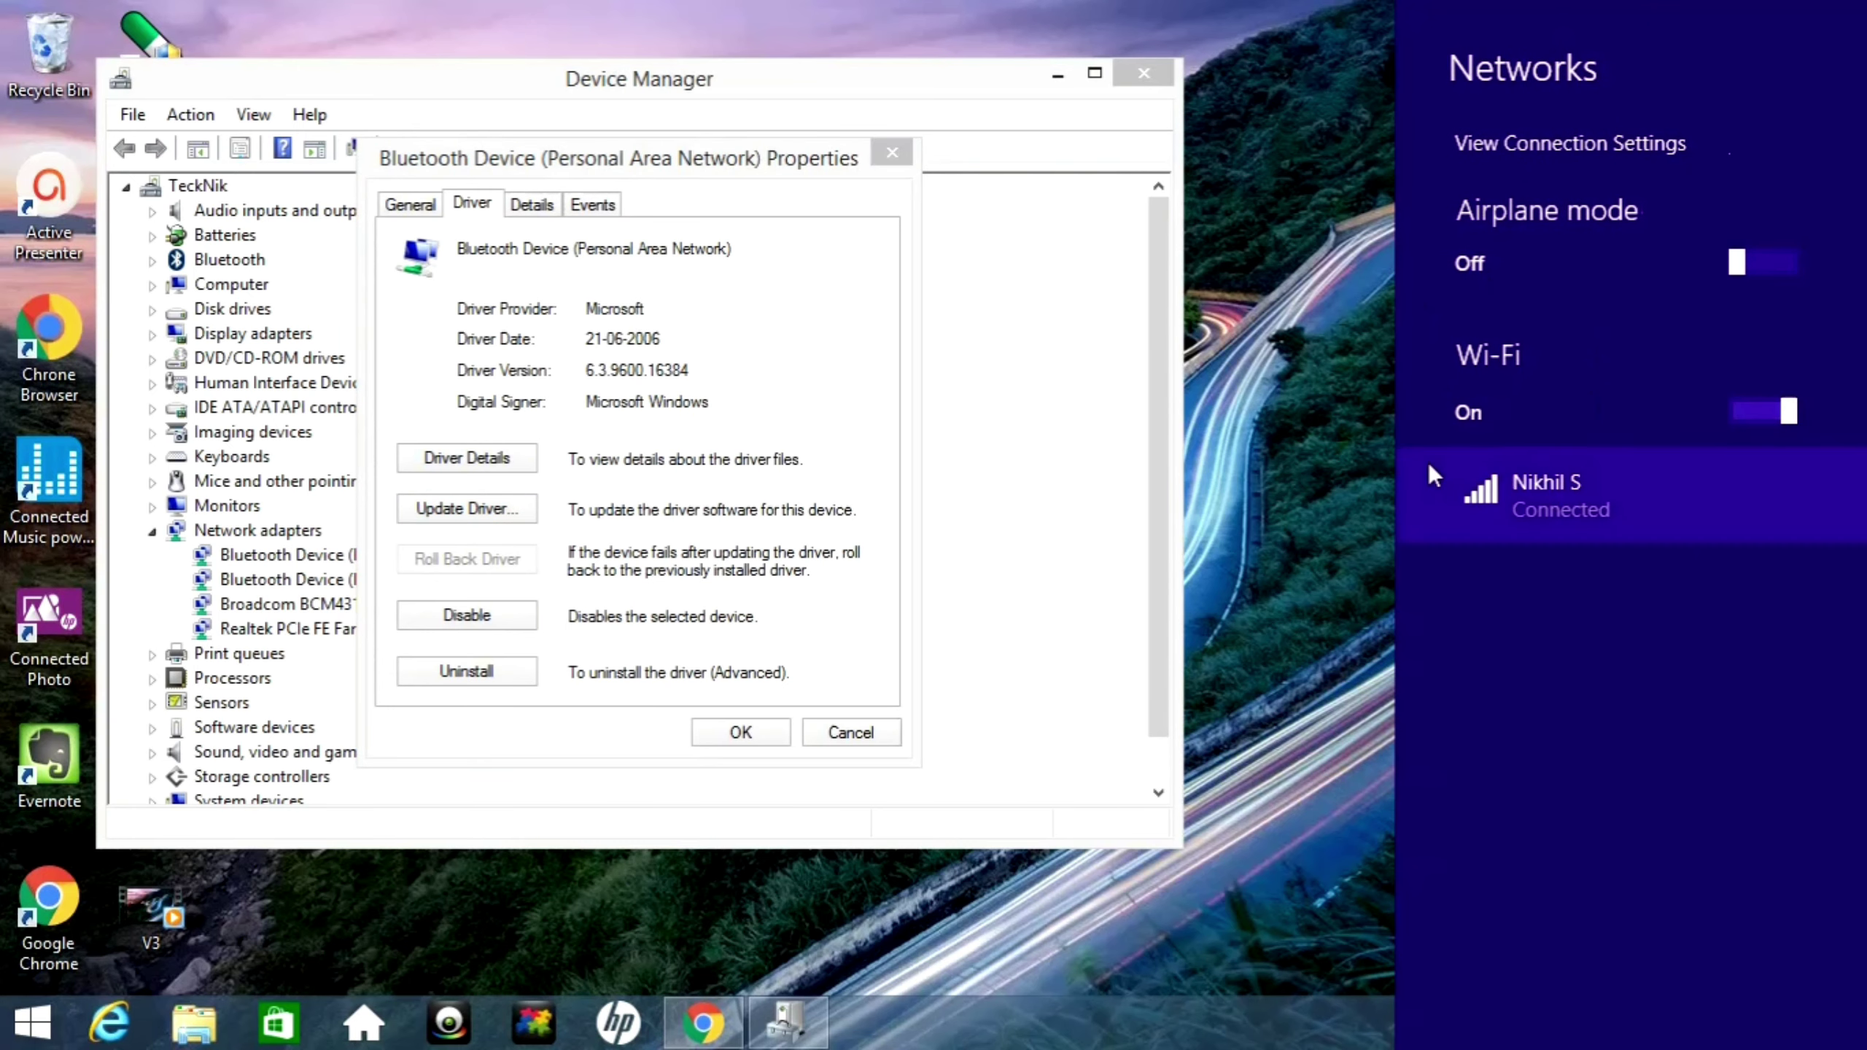
left_click(1343, 372)
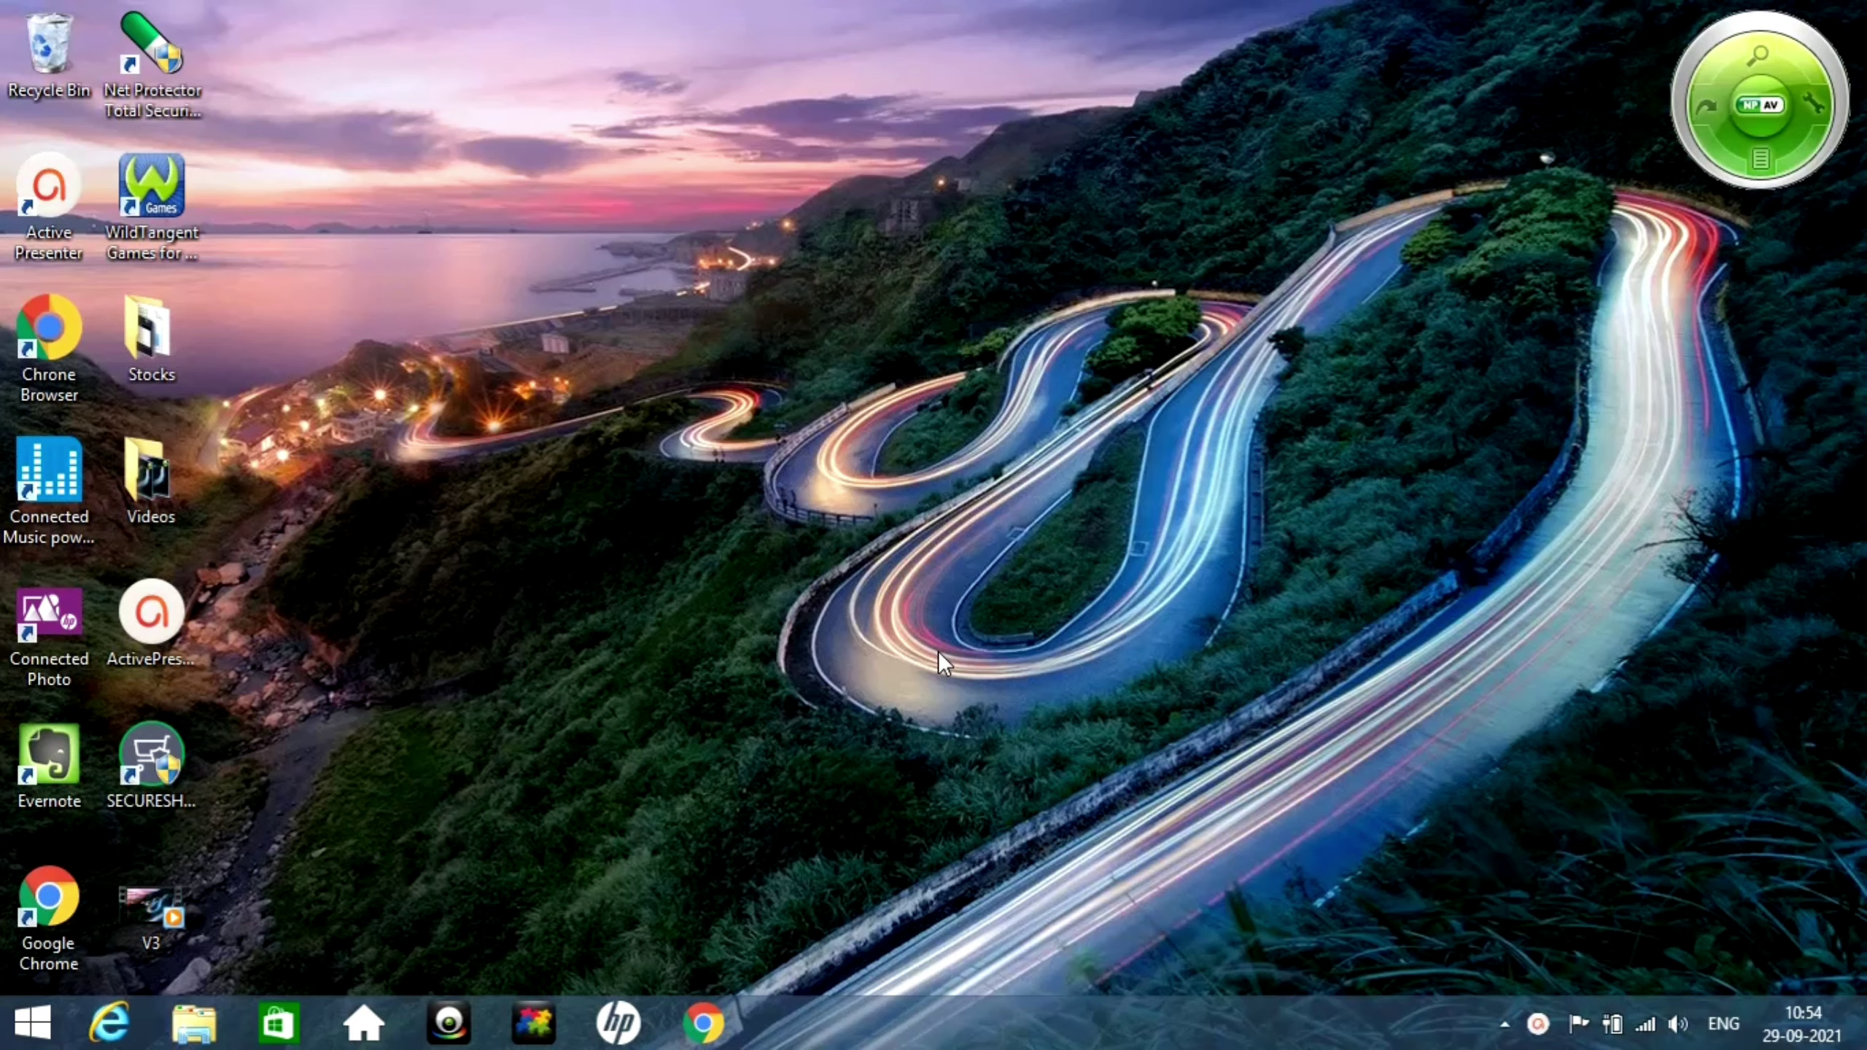
Step: Switch to Chrome, search Google for driverpack solution, and open the official DriverPack website
left_click(703, 1022)
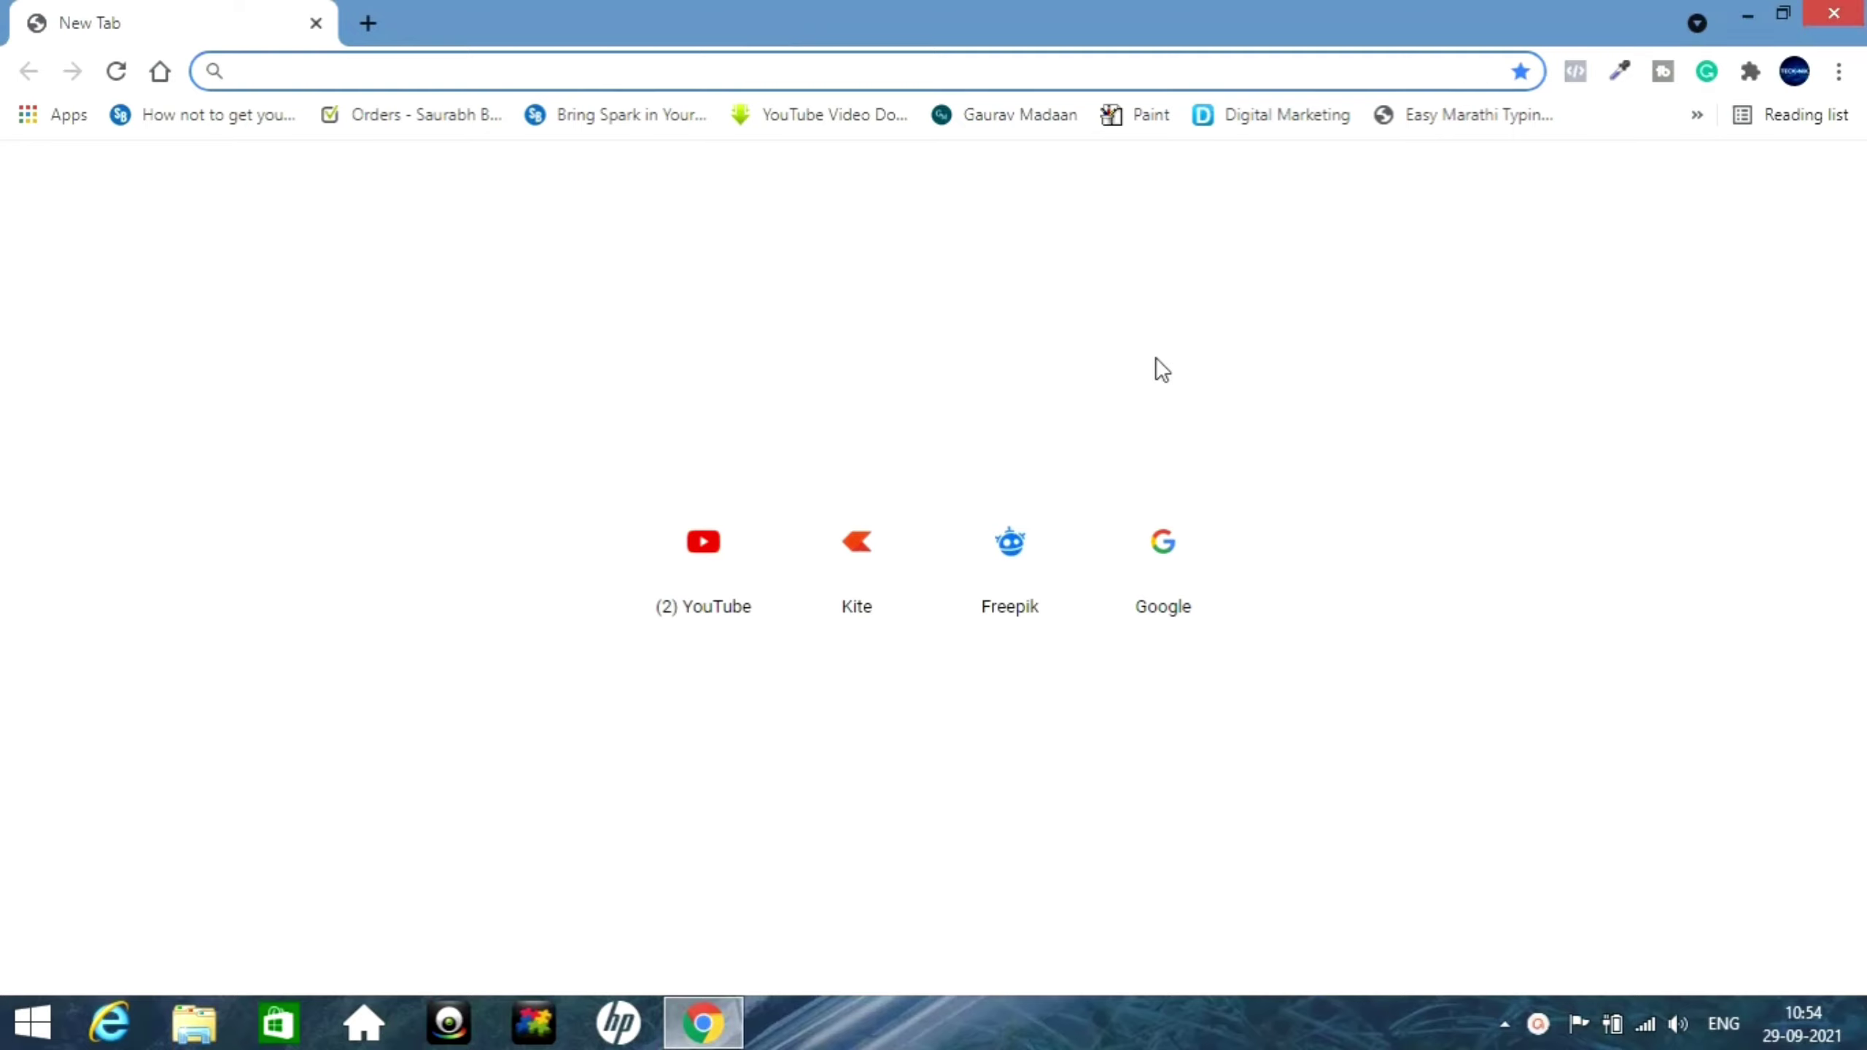
left_click(1170, 544)
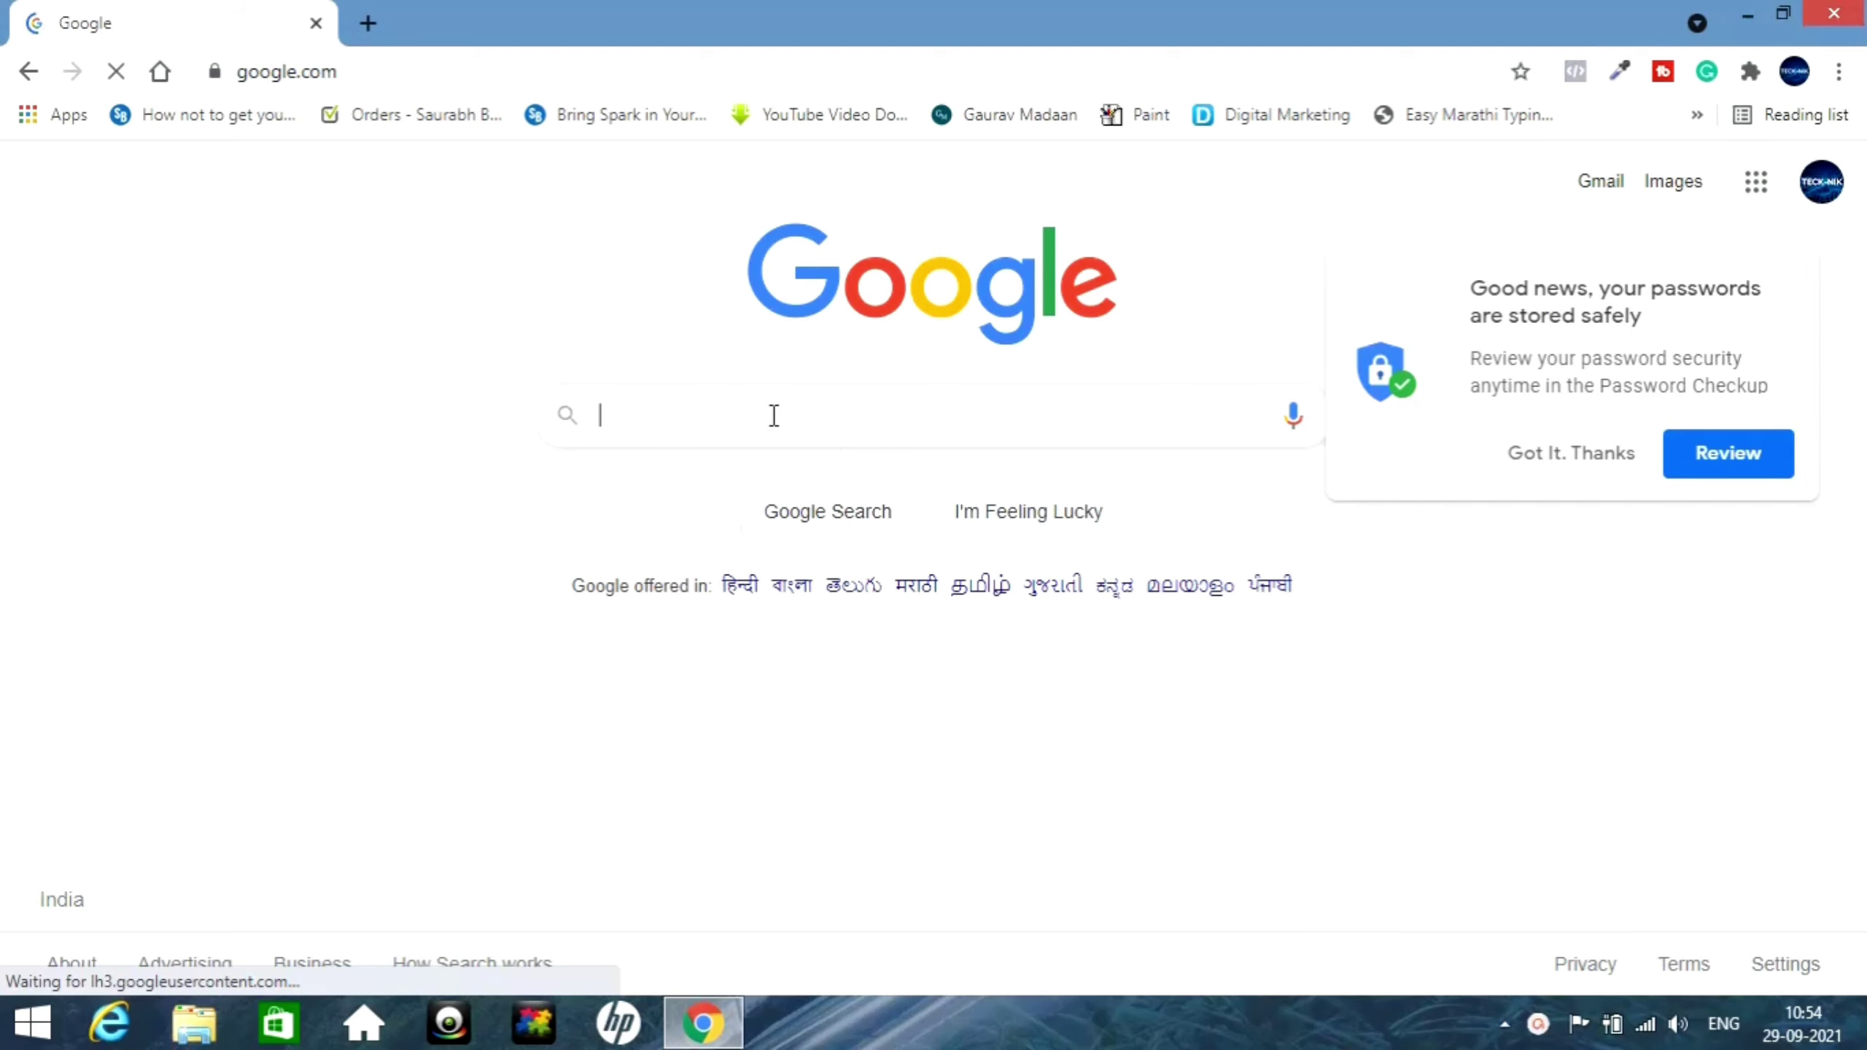
type("Driver")
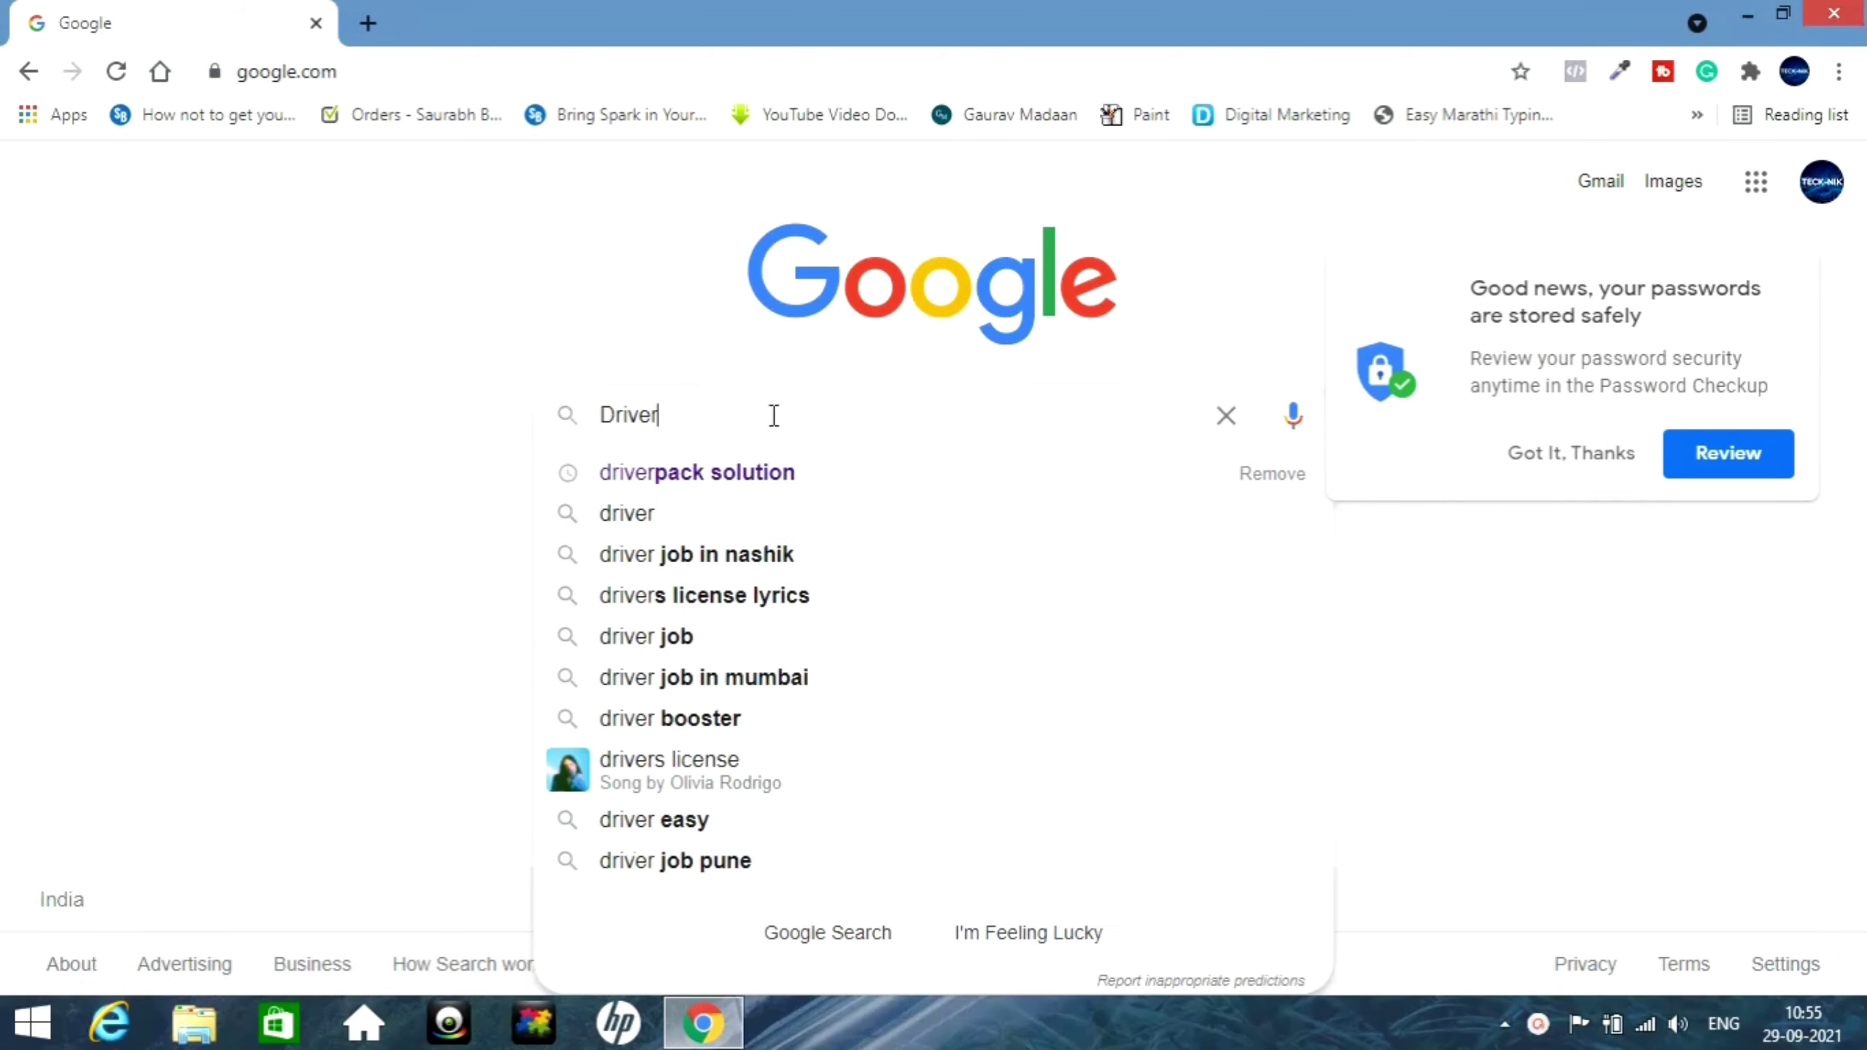
left_click(732, 473)
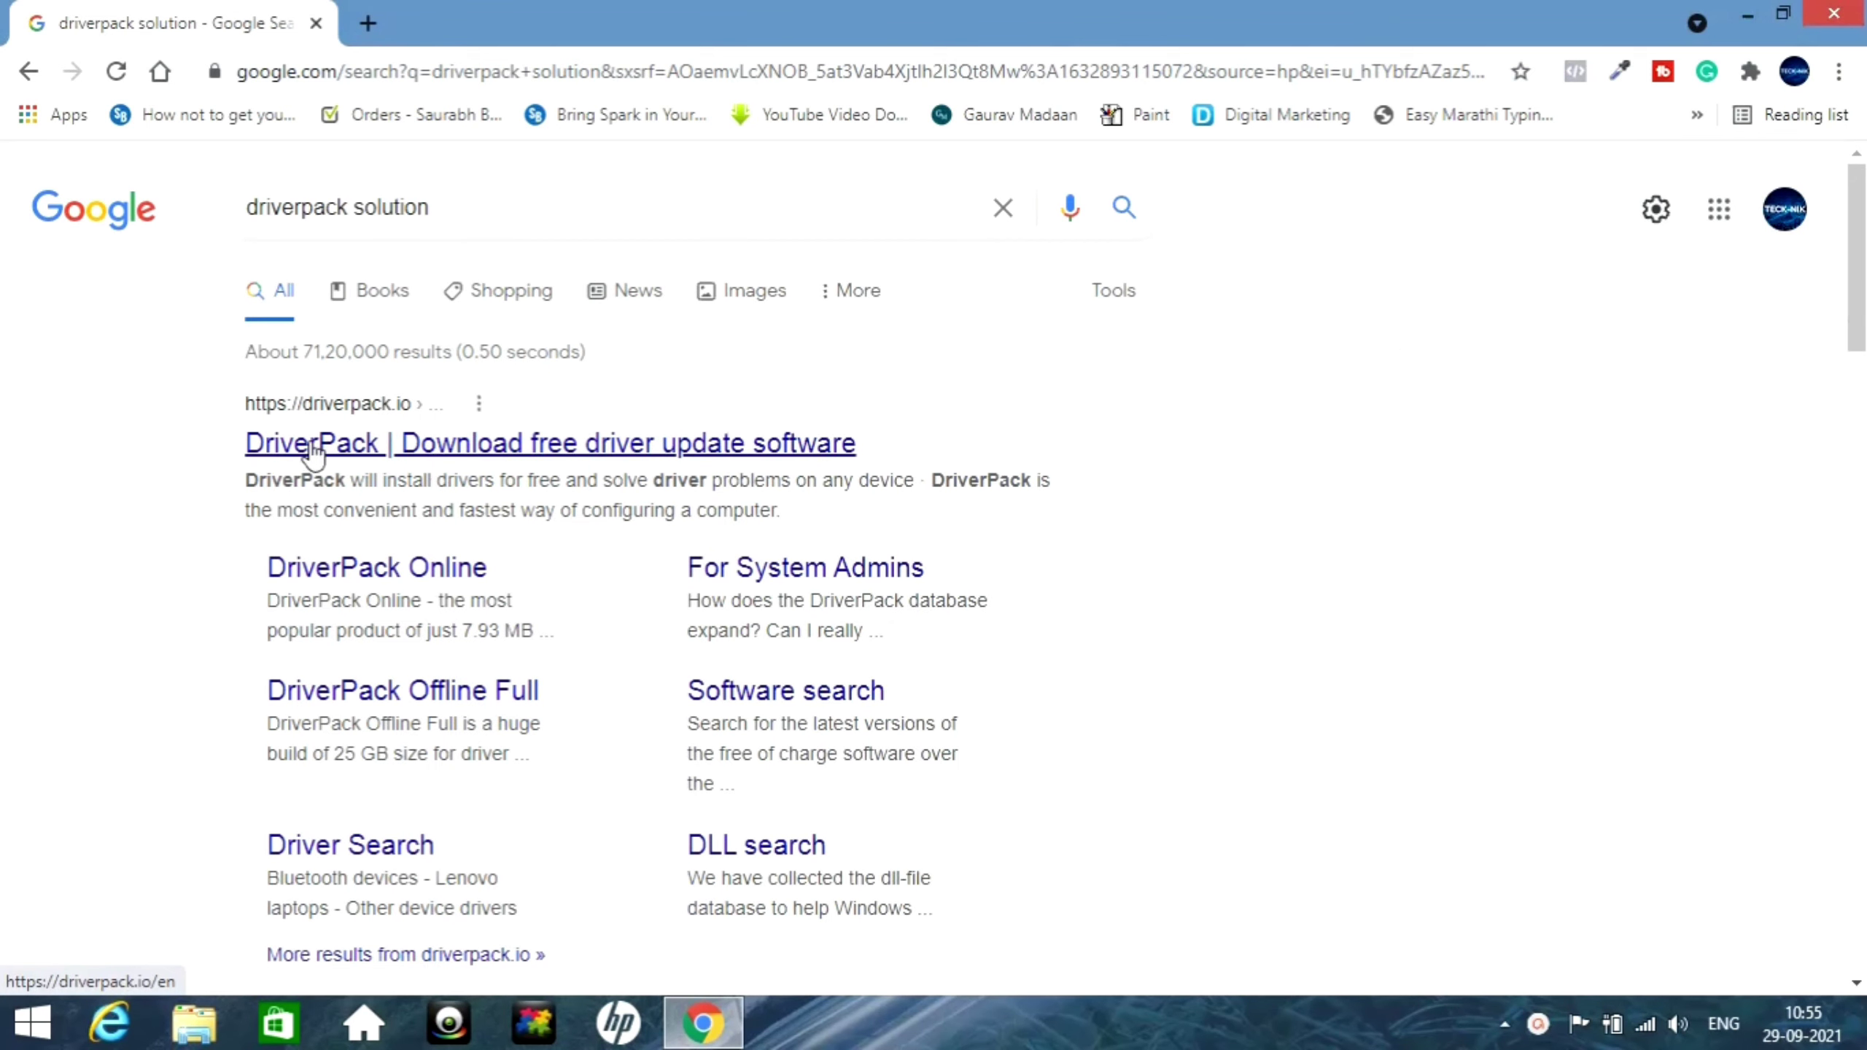
left_click(691, 457)
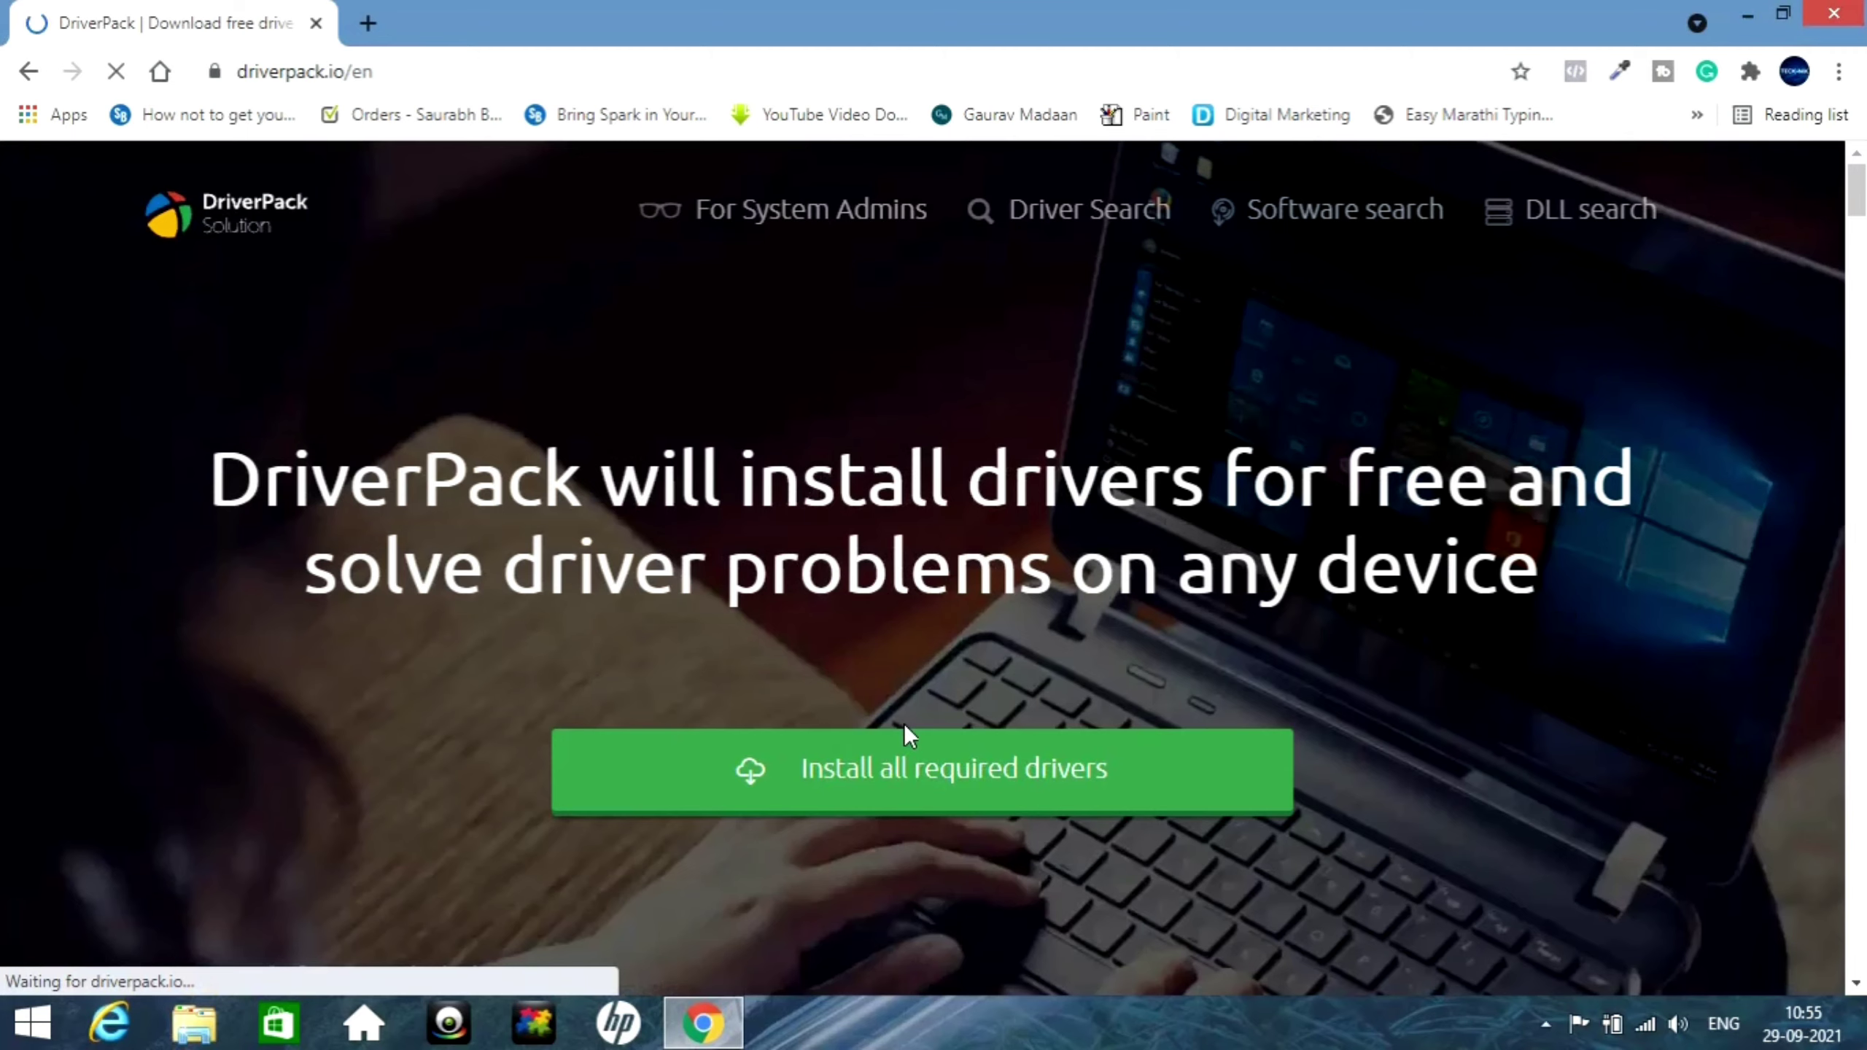
Step: Download the DriverPack installer for all required drivers and save it to the Desktop
left_click(965, 779)
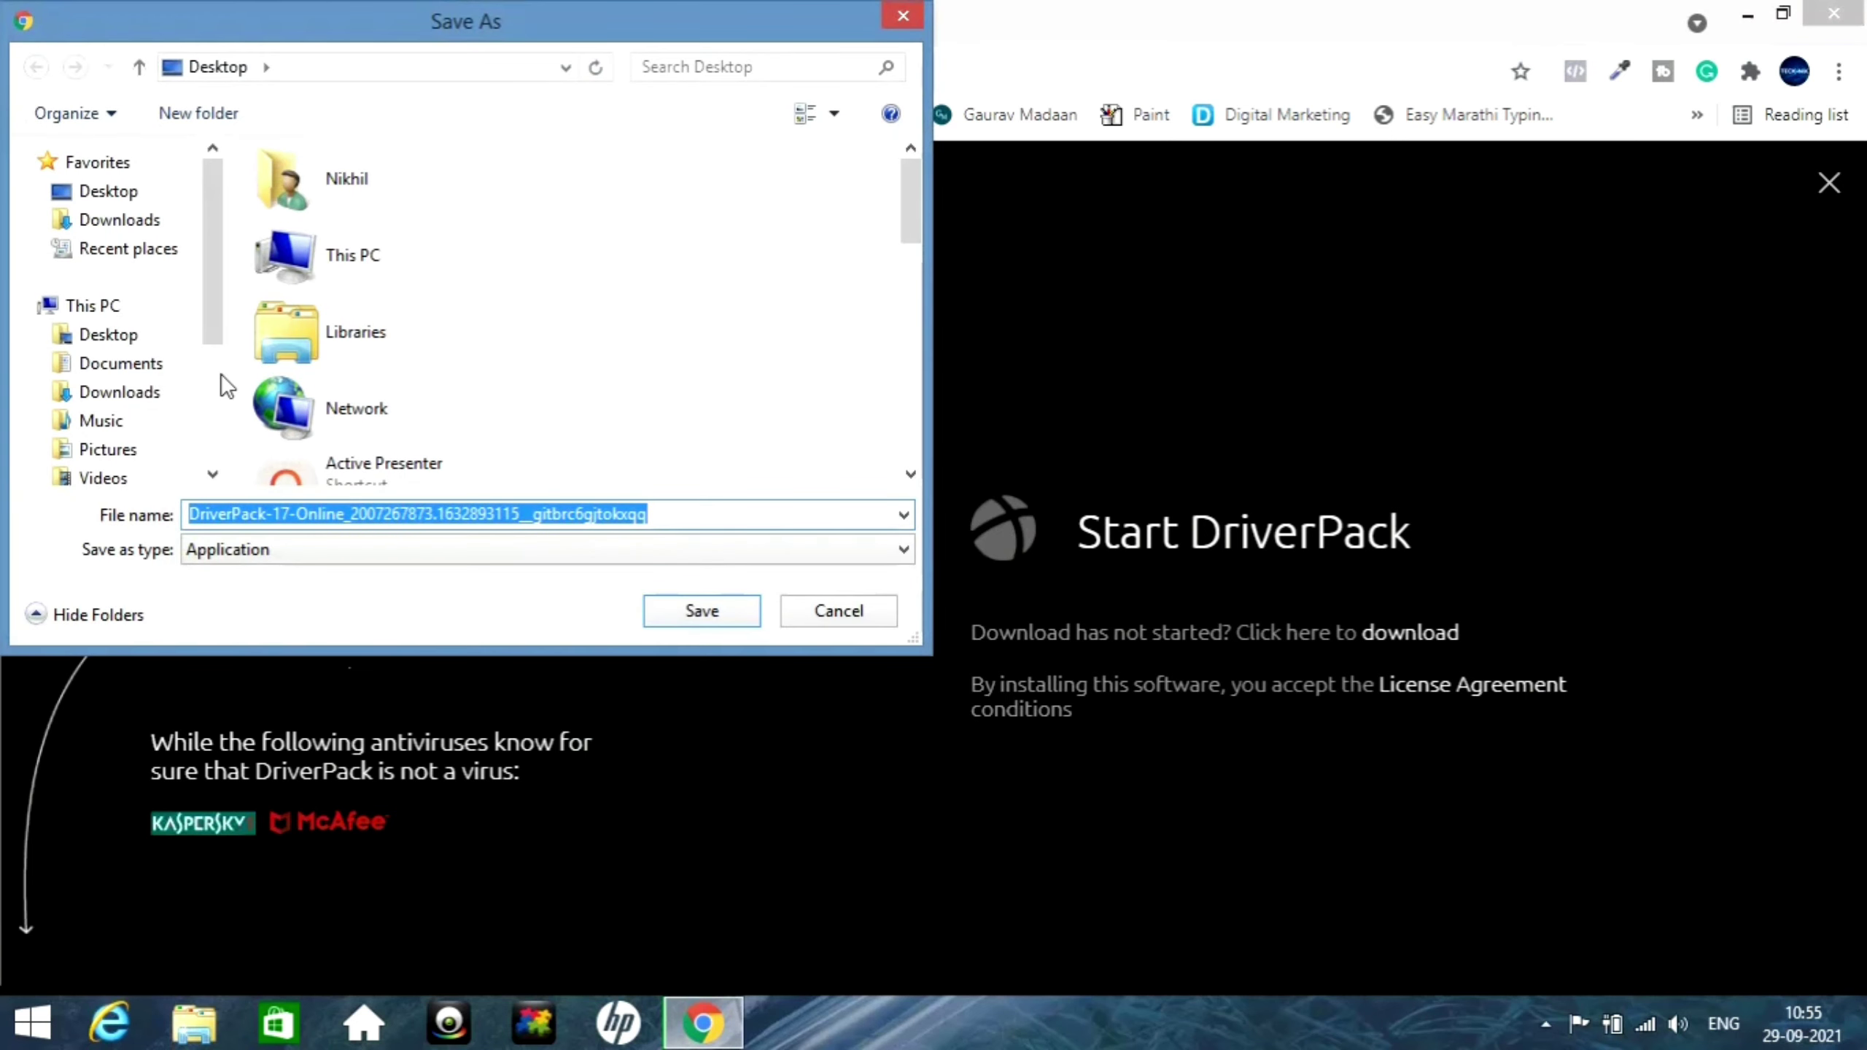
left_click(143, 338)
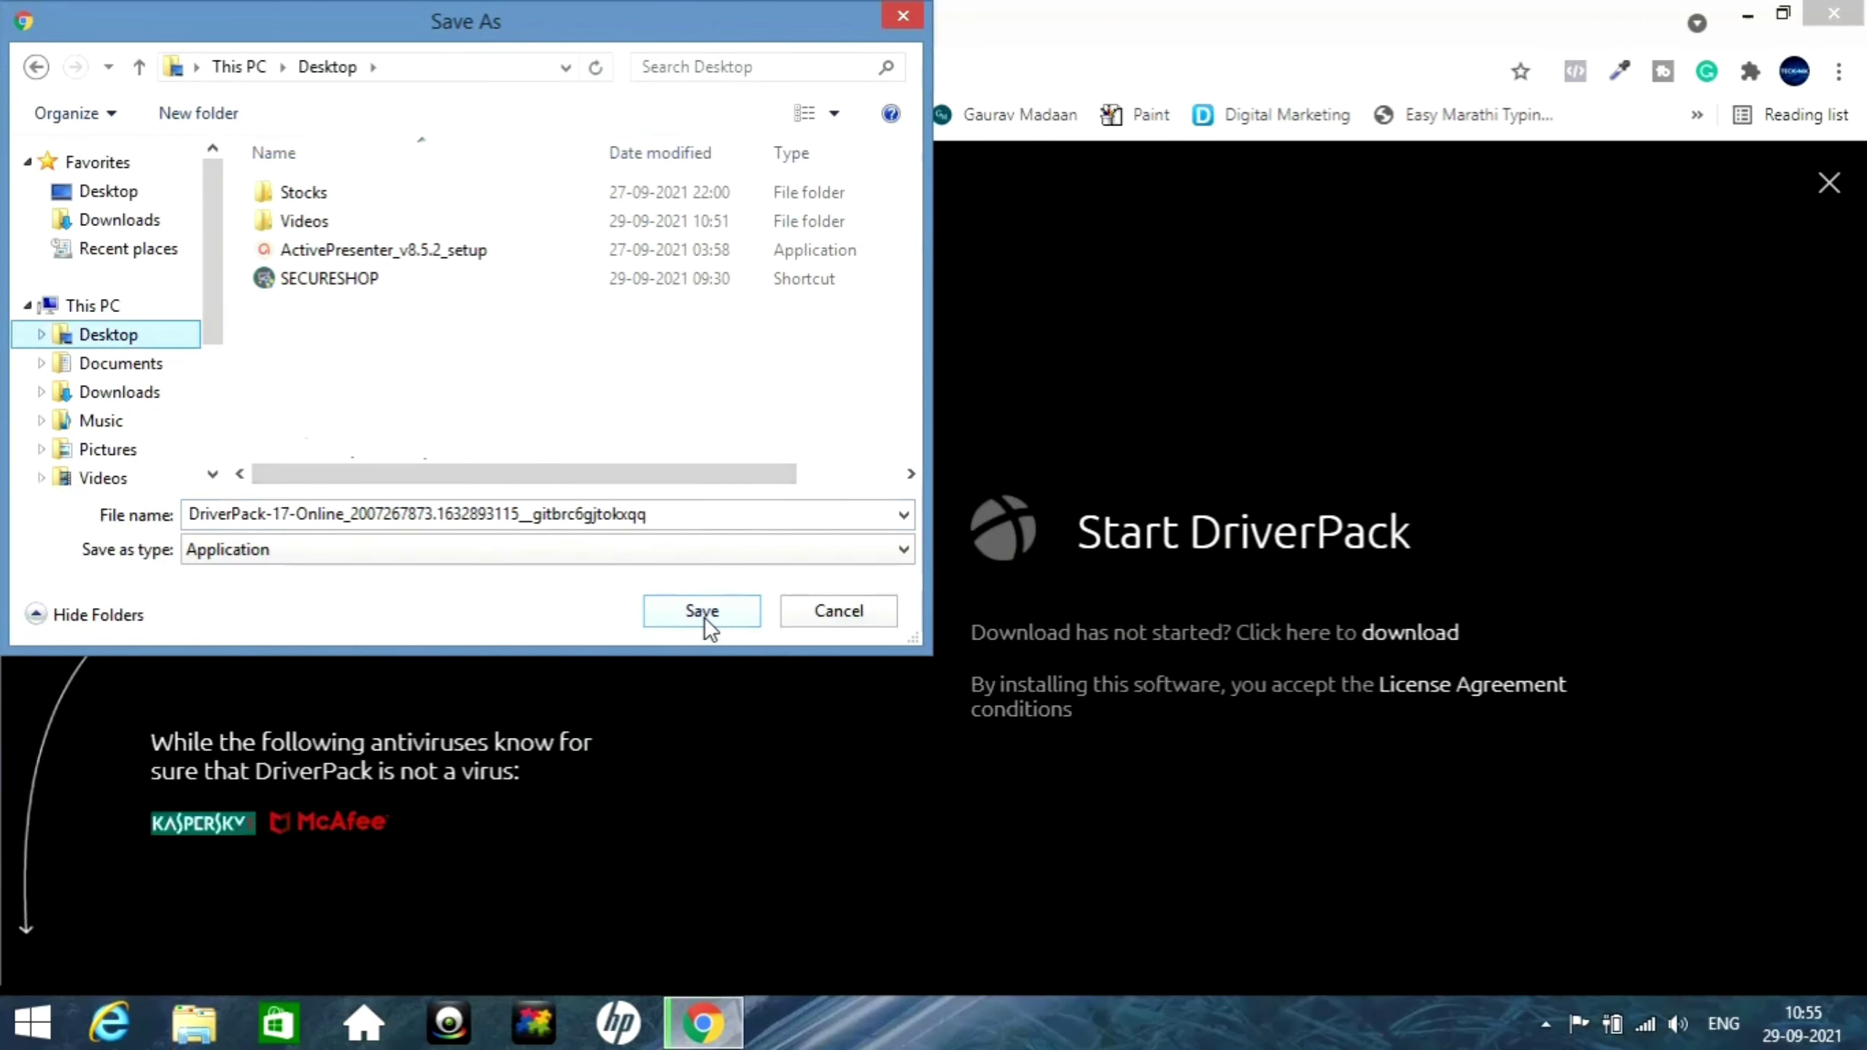
left_click(704, 616)
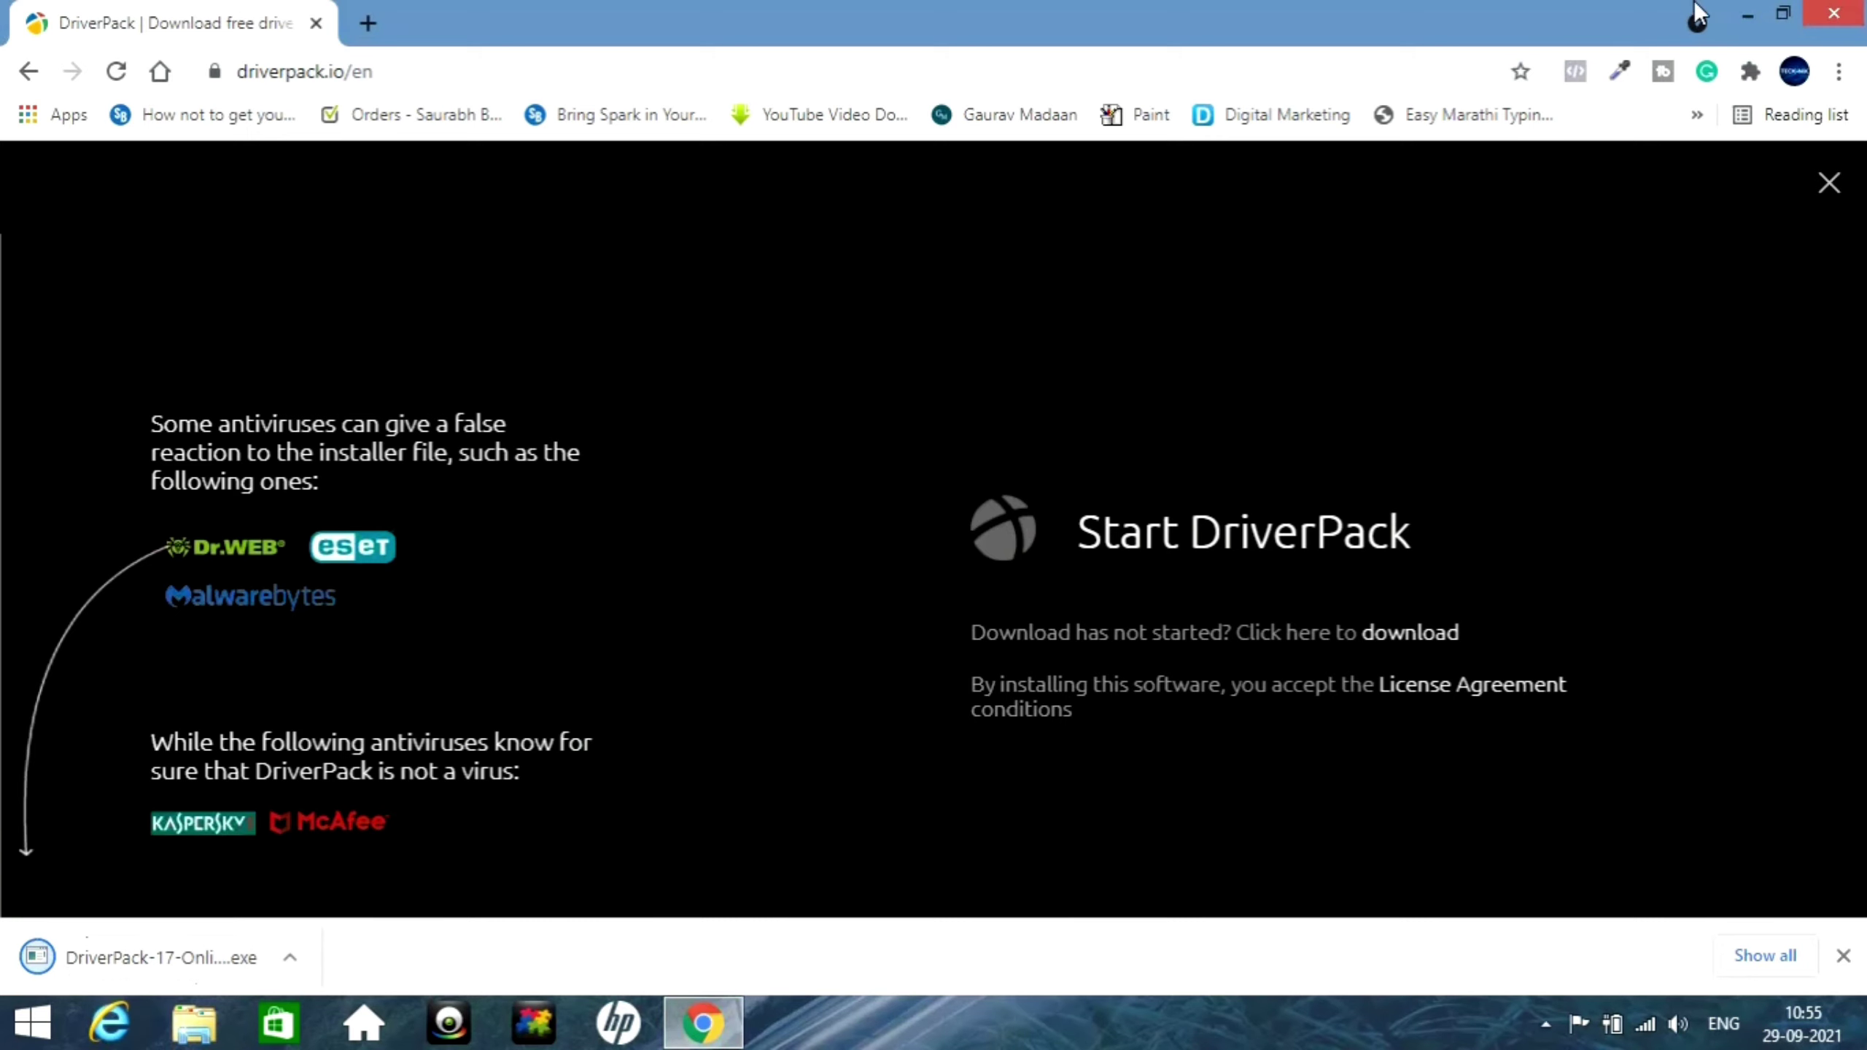
Step: From the desktop, run the downloaded DriverPack installer and complete setup in C:\Program Files (x86)\DriverPack
left_click(1747, 16)
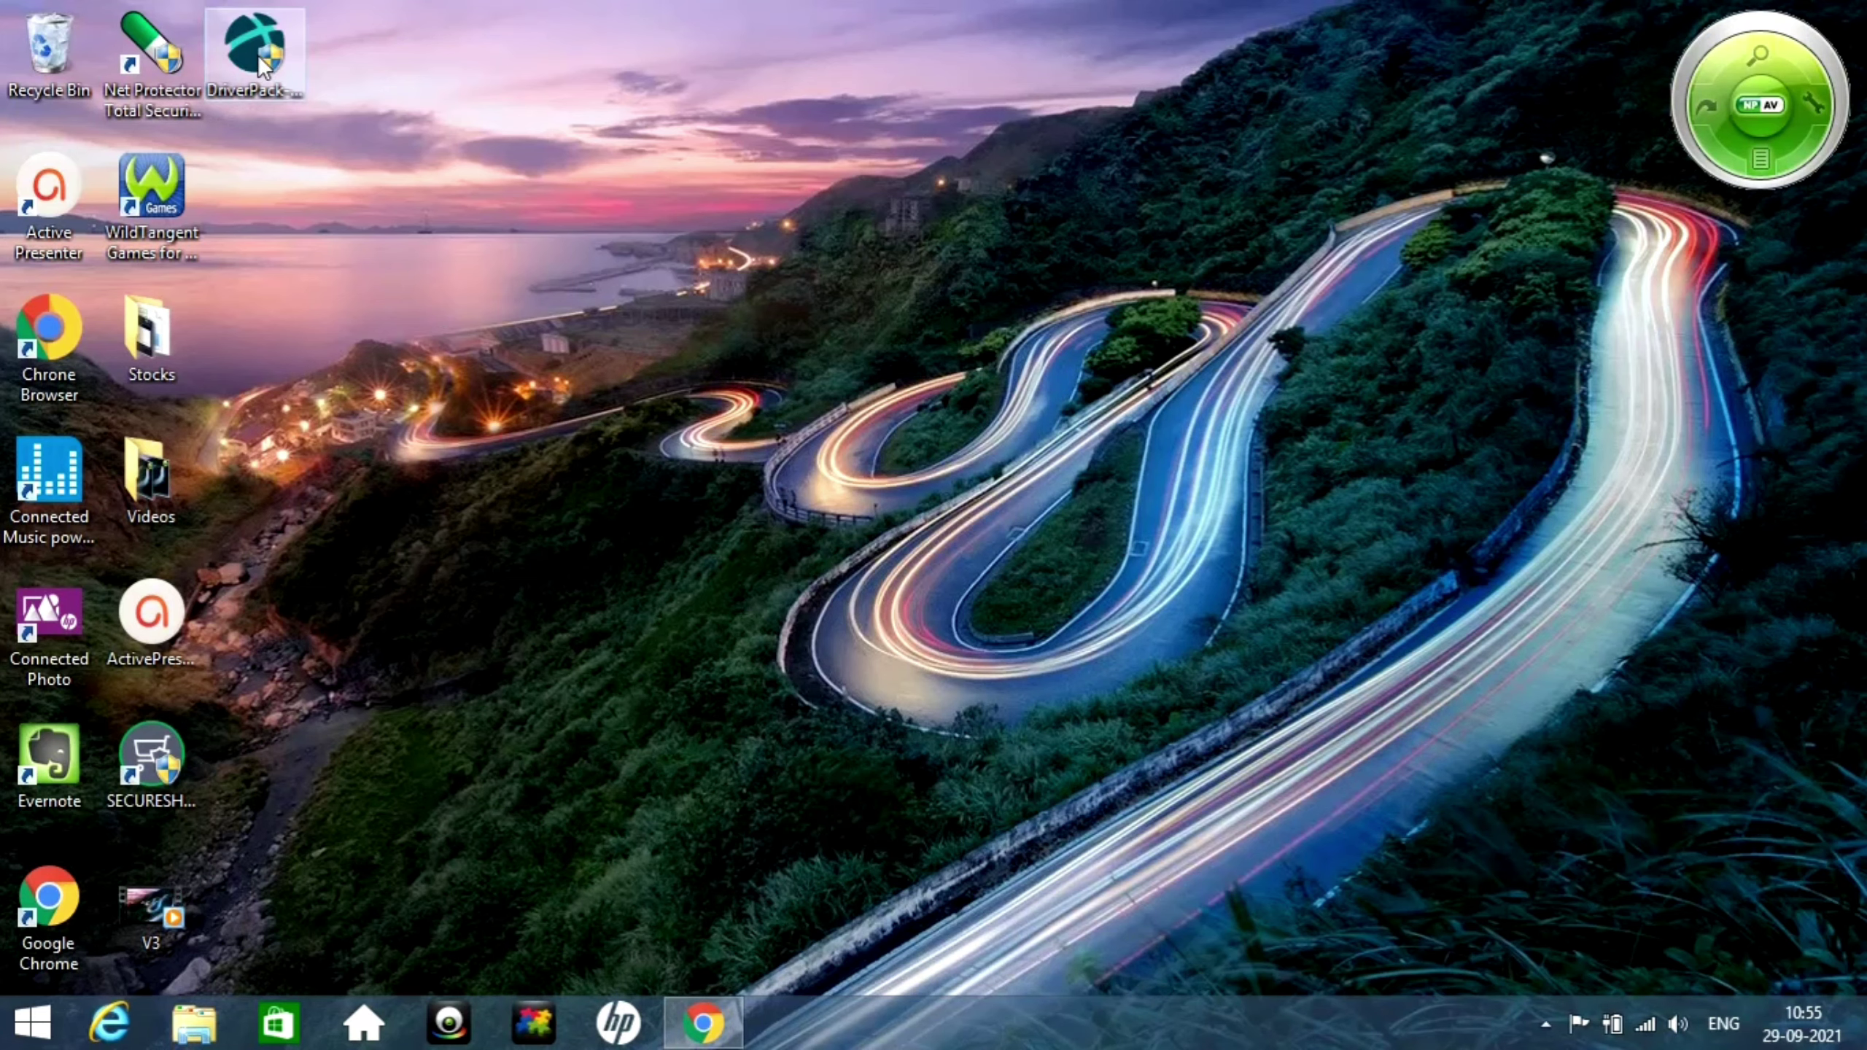
left_click(257, 52)
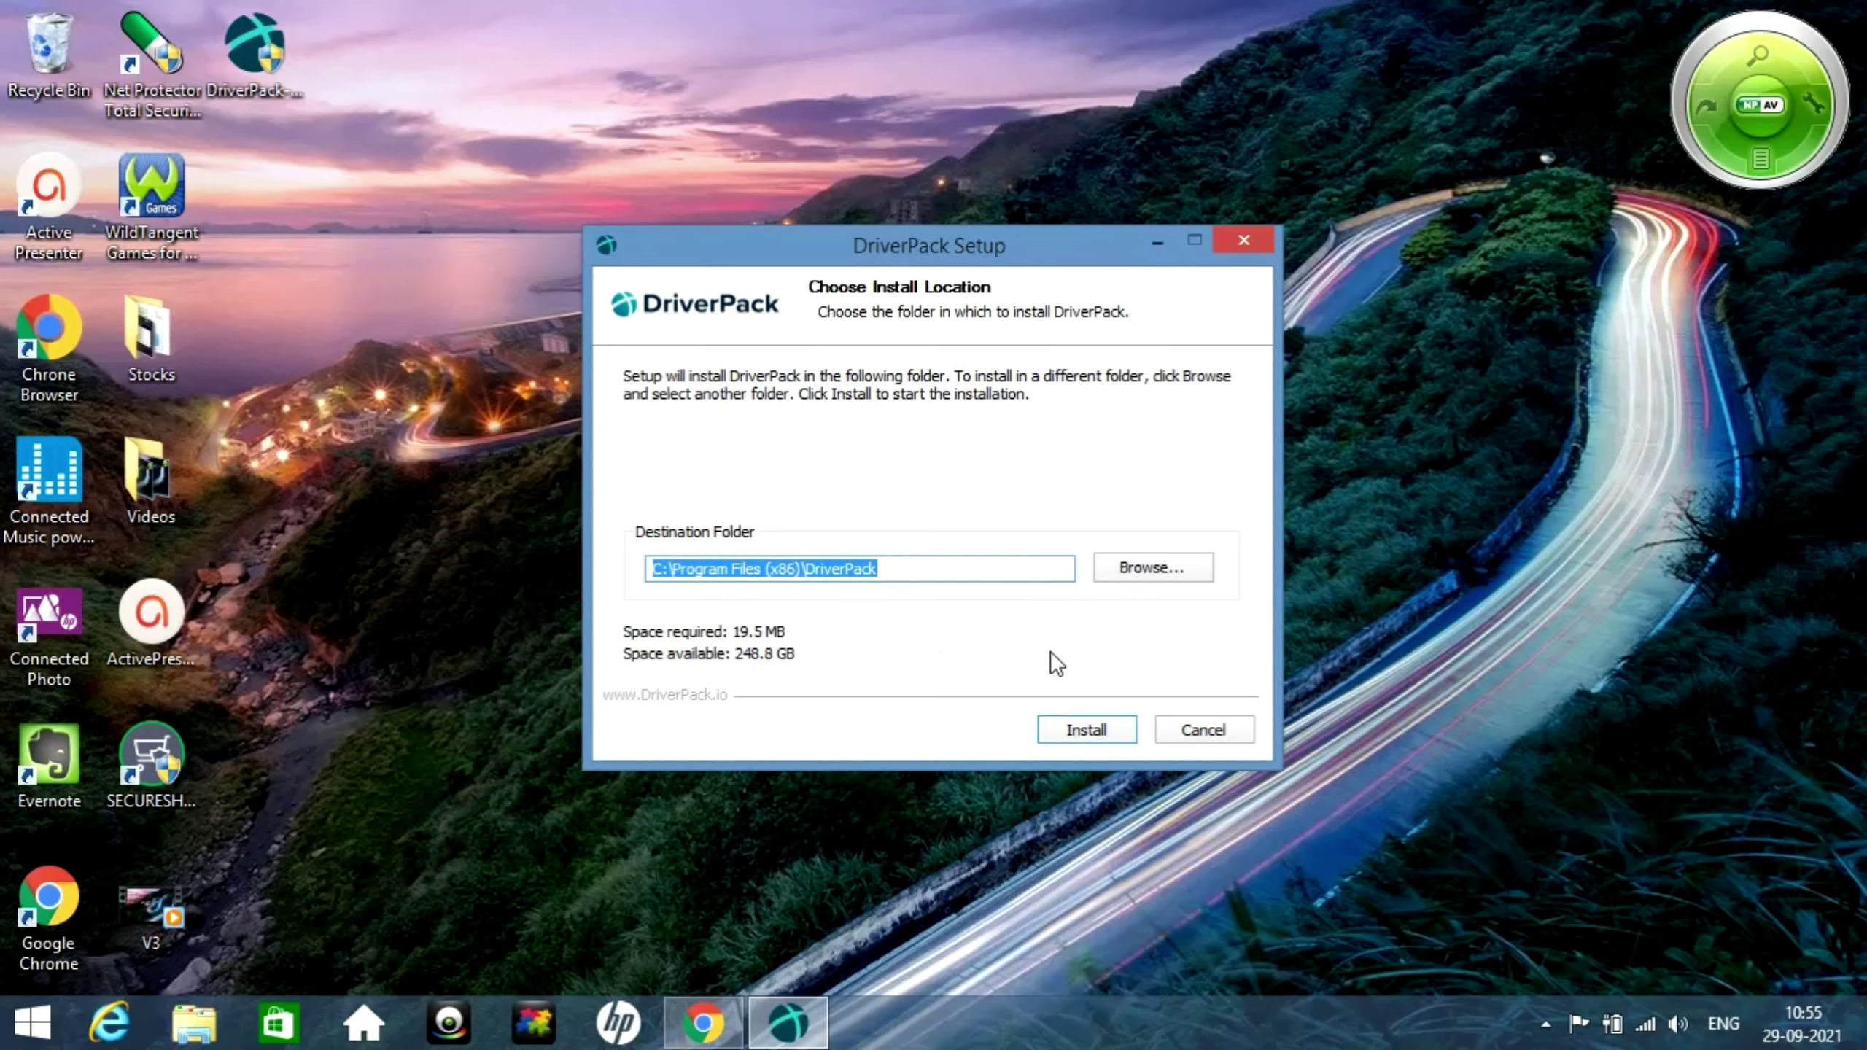
left_click(1067, 729)
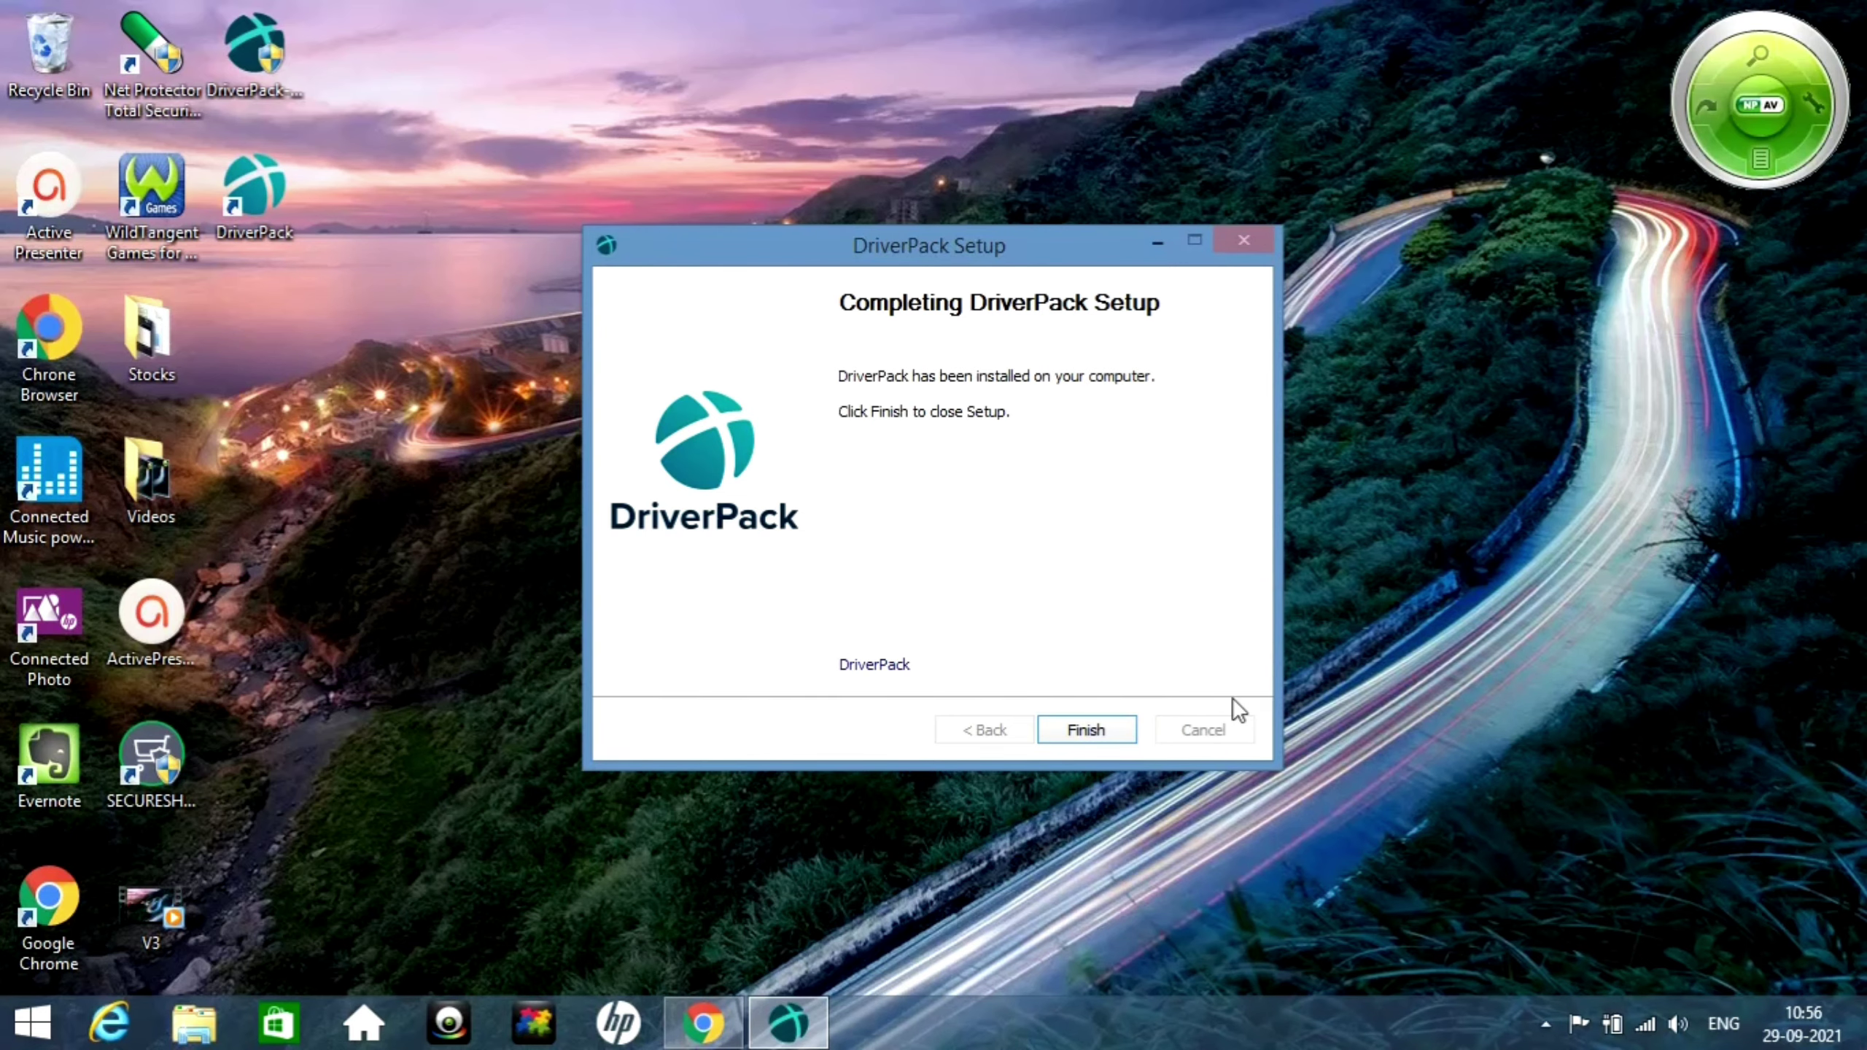
left_click(1079, 729)
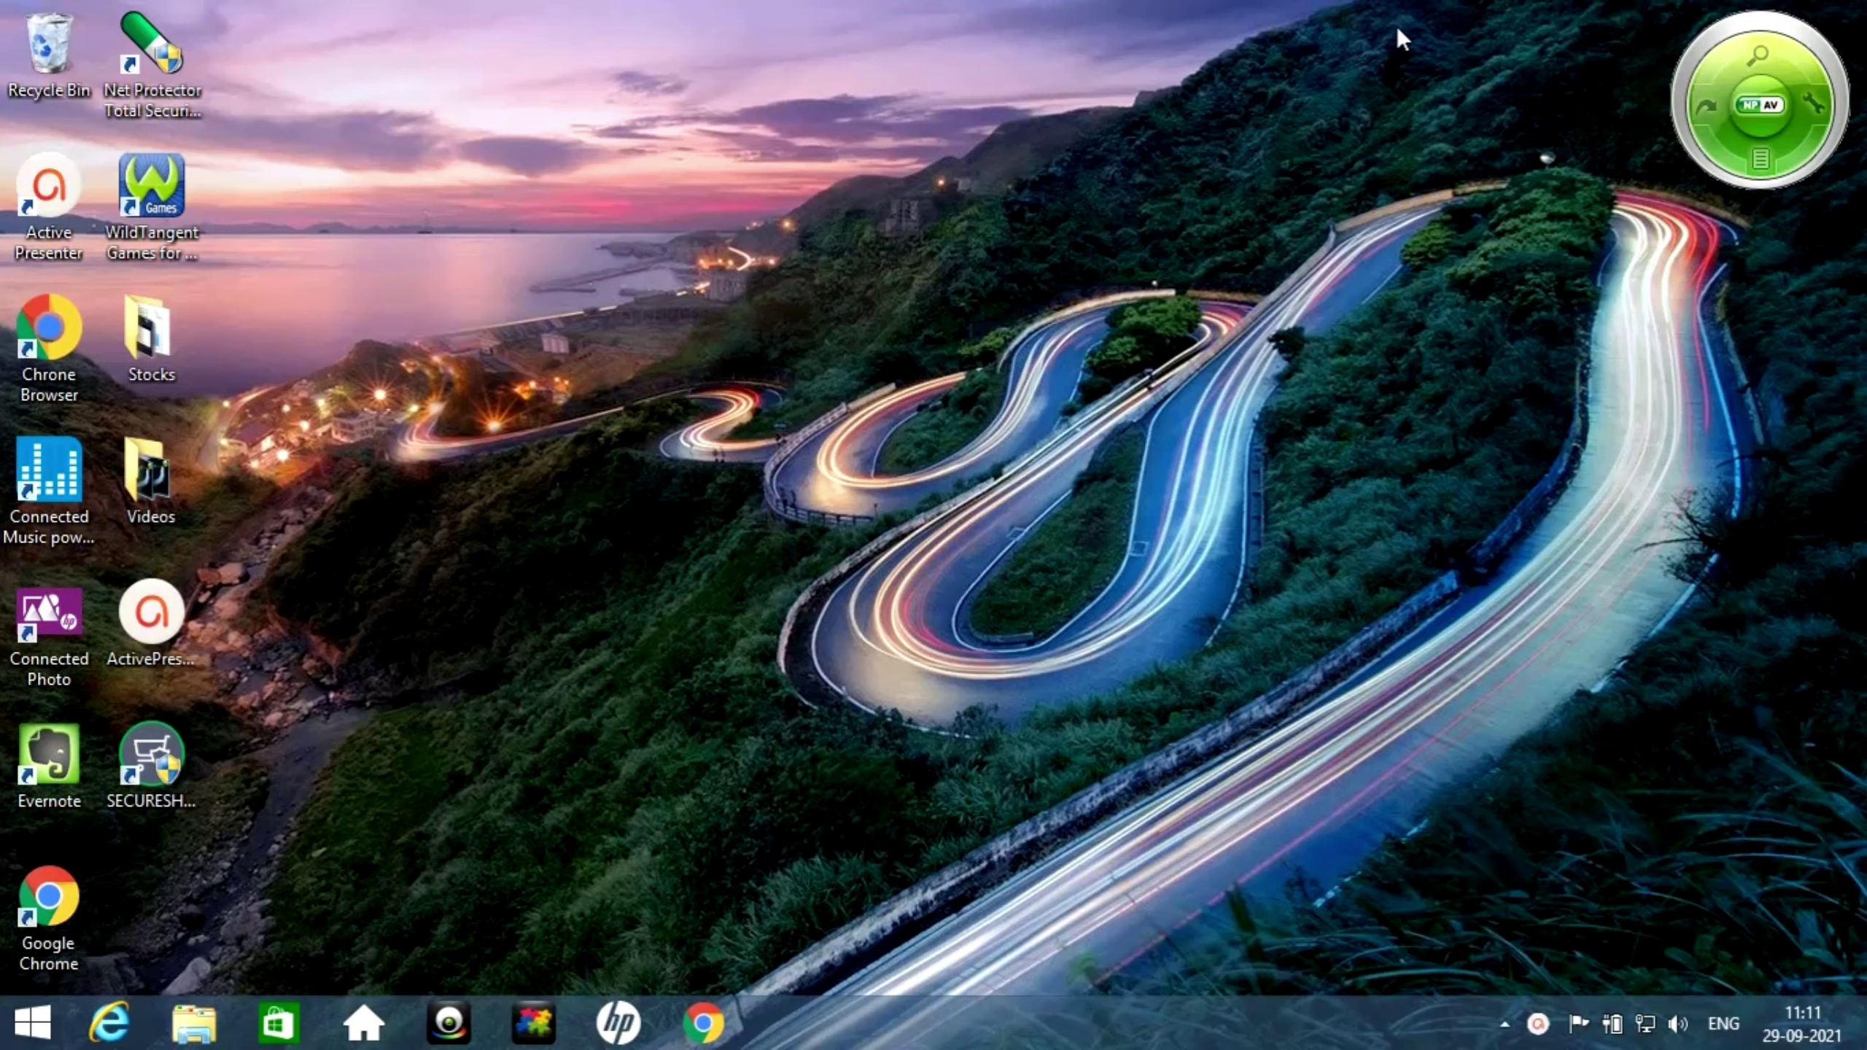
Step: Search Windows for pc settings, open it, and go to the Recovery options under Update and recovery
mouse_move(1863, 3)
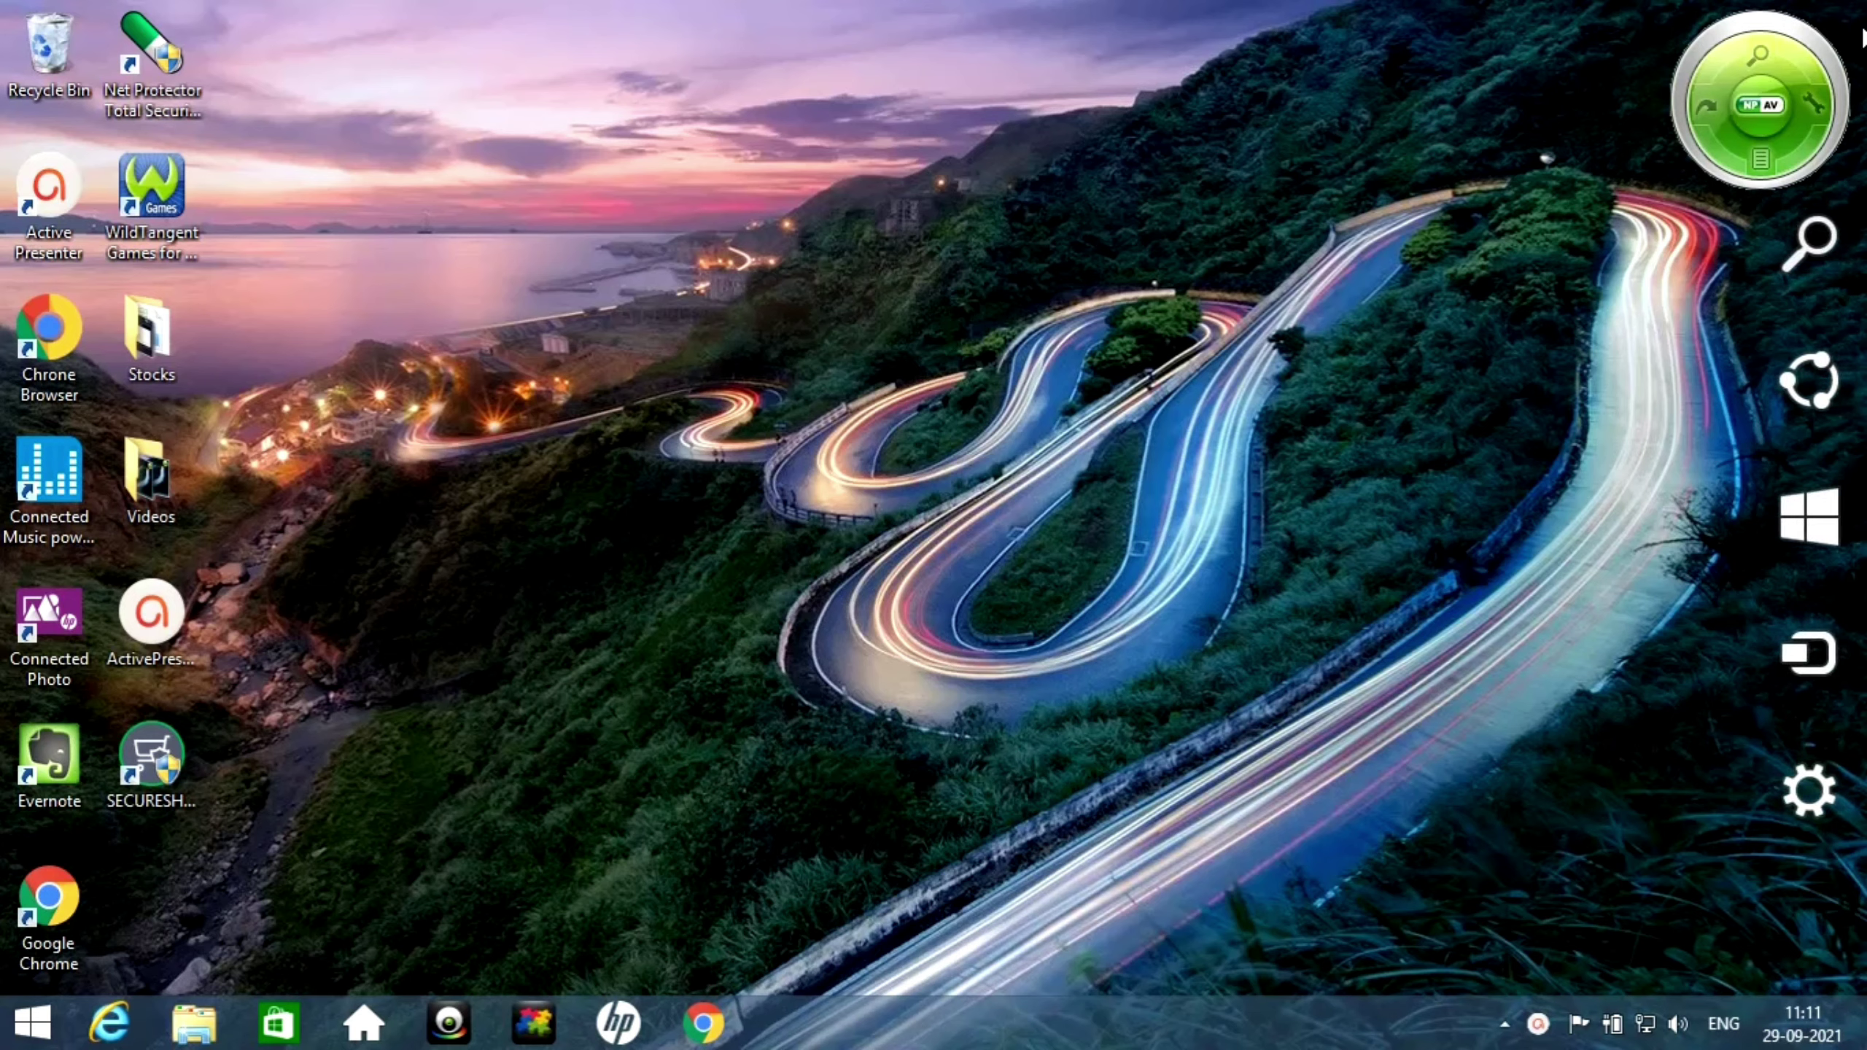
left_click(1811, 242)
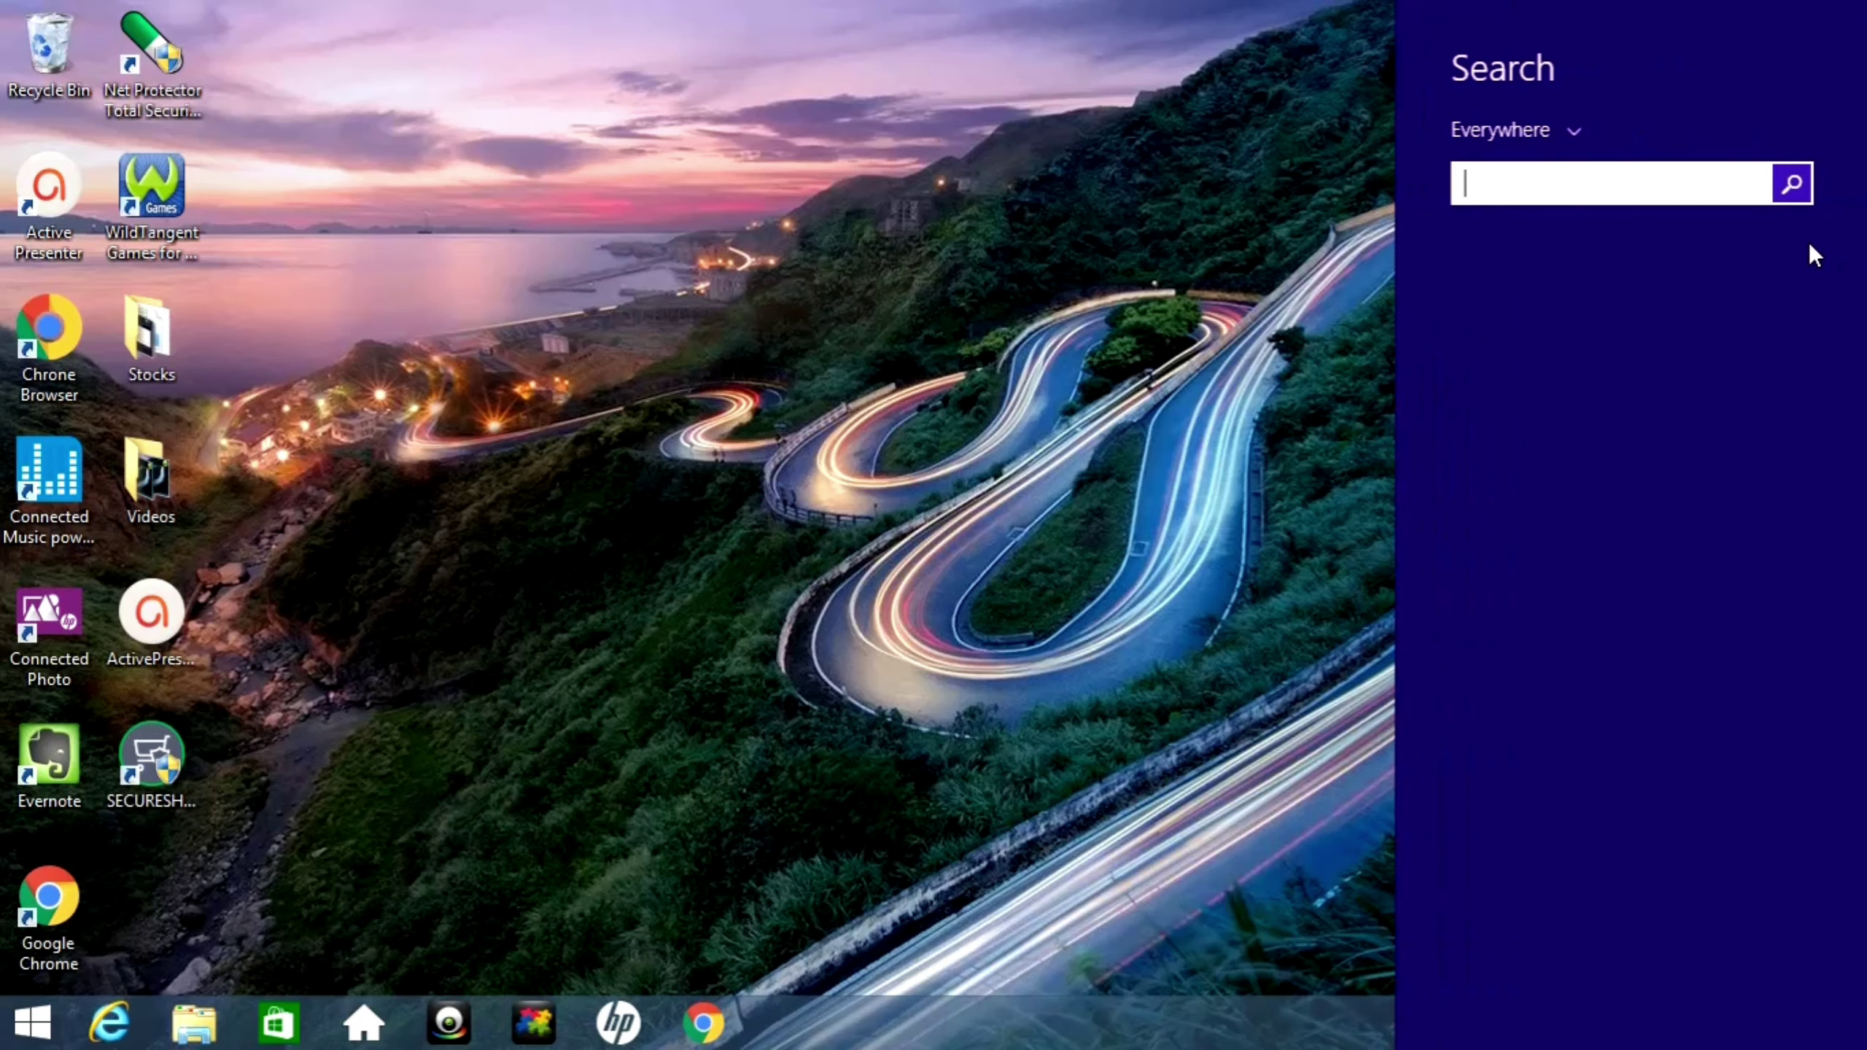
type("pc settings")
left_click(1808, 242)
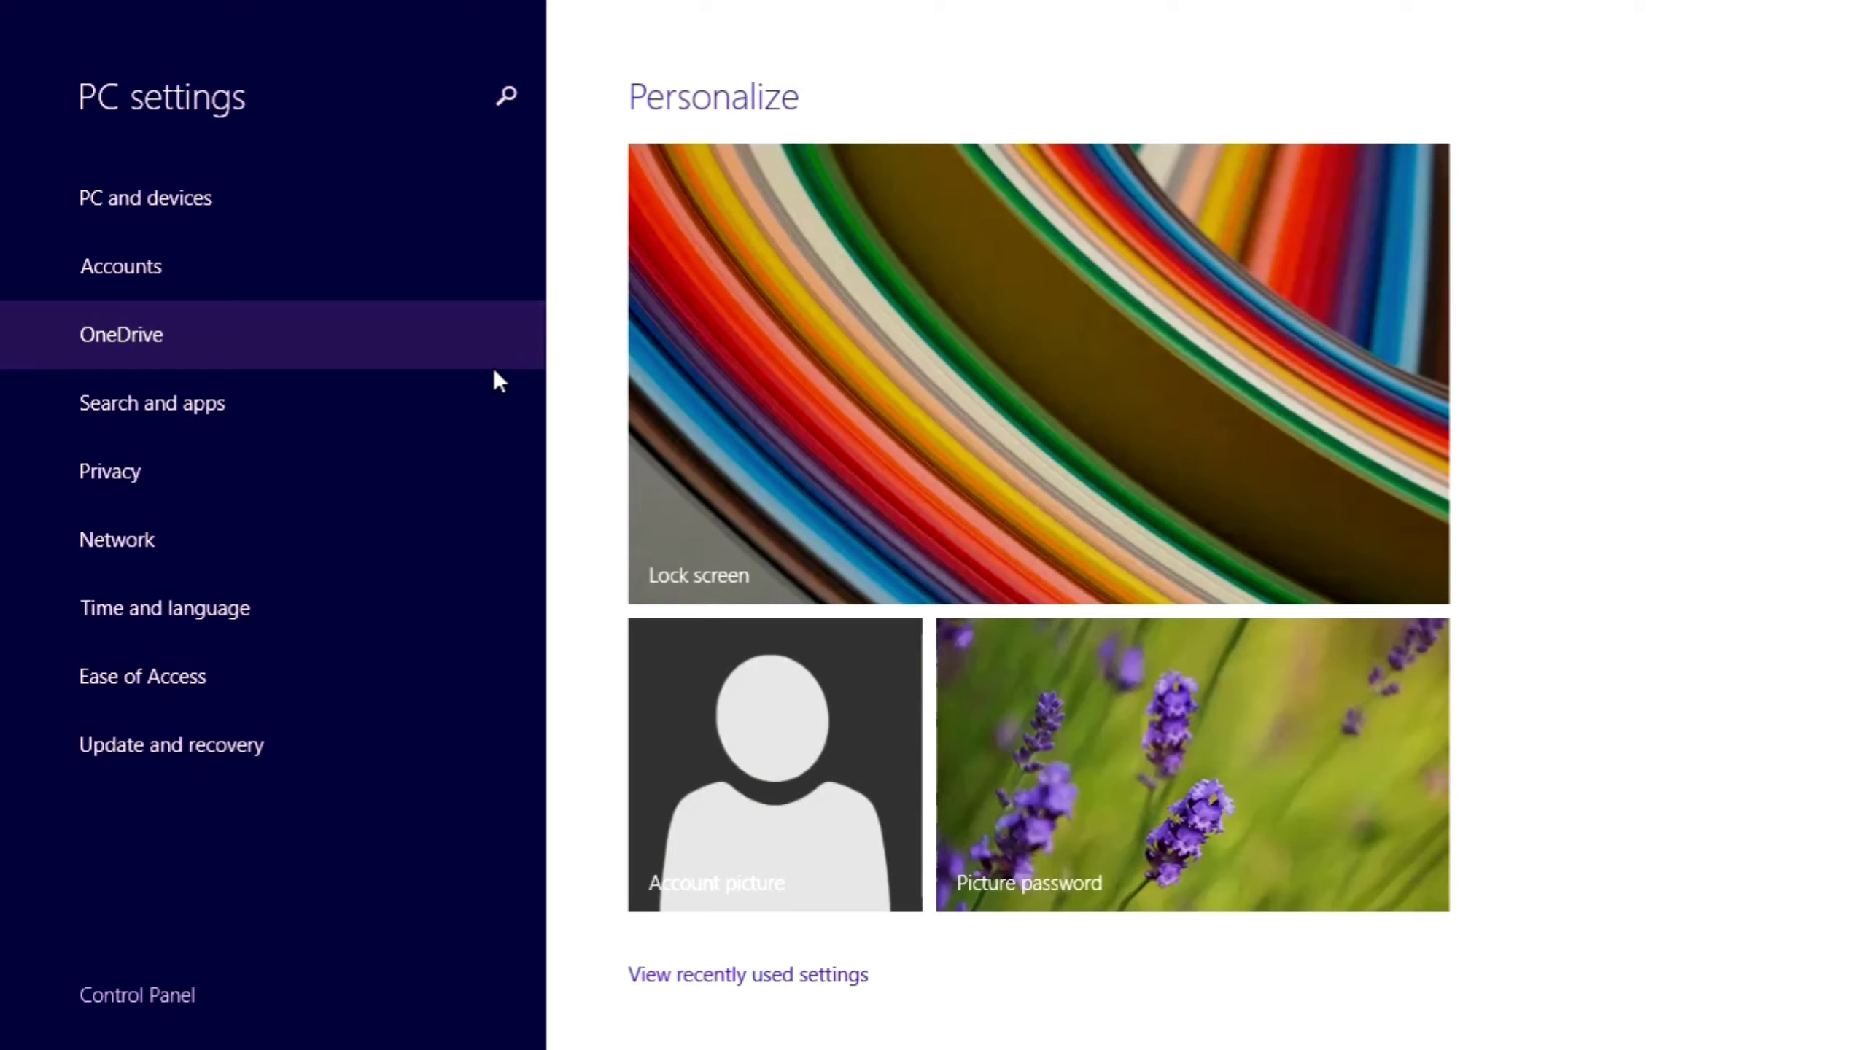
left_click(200, 744)
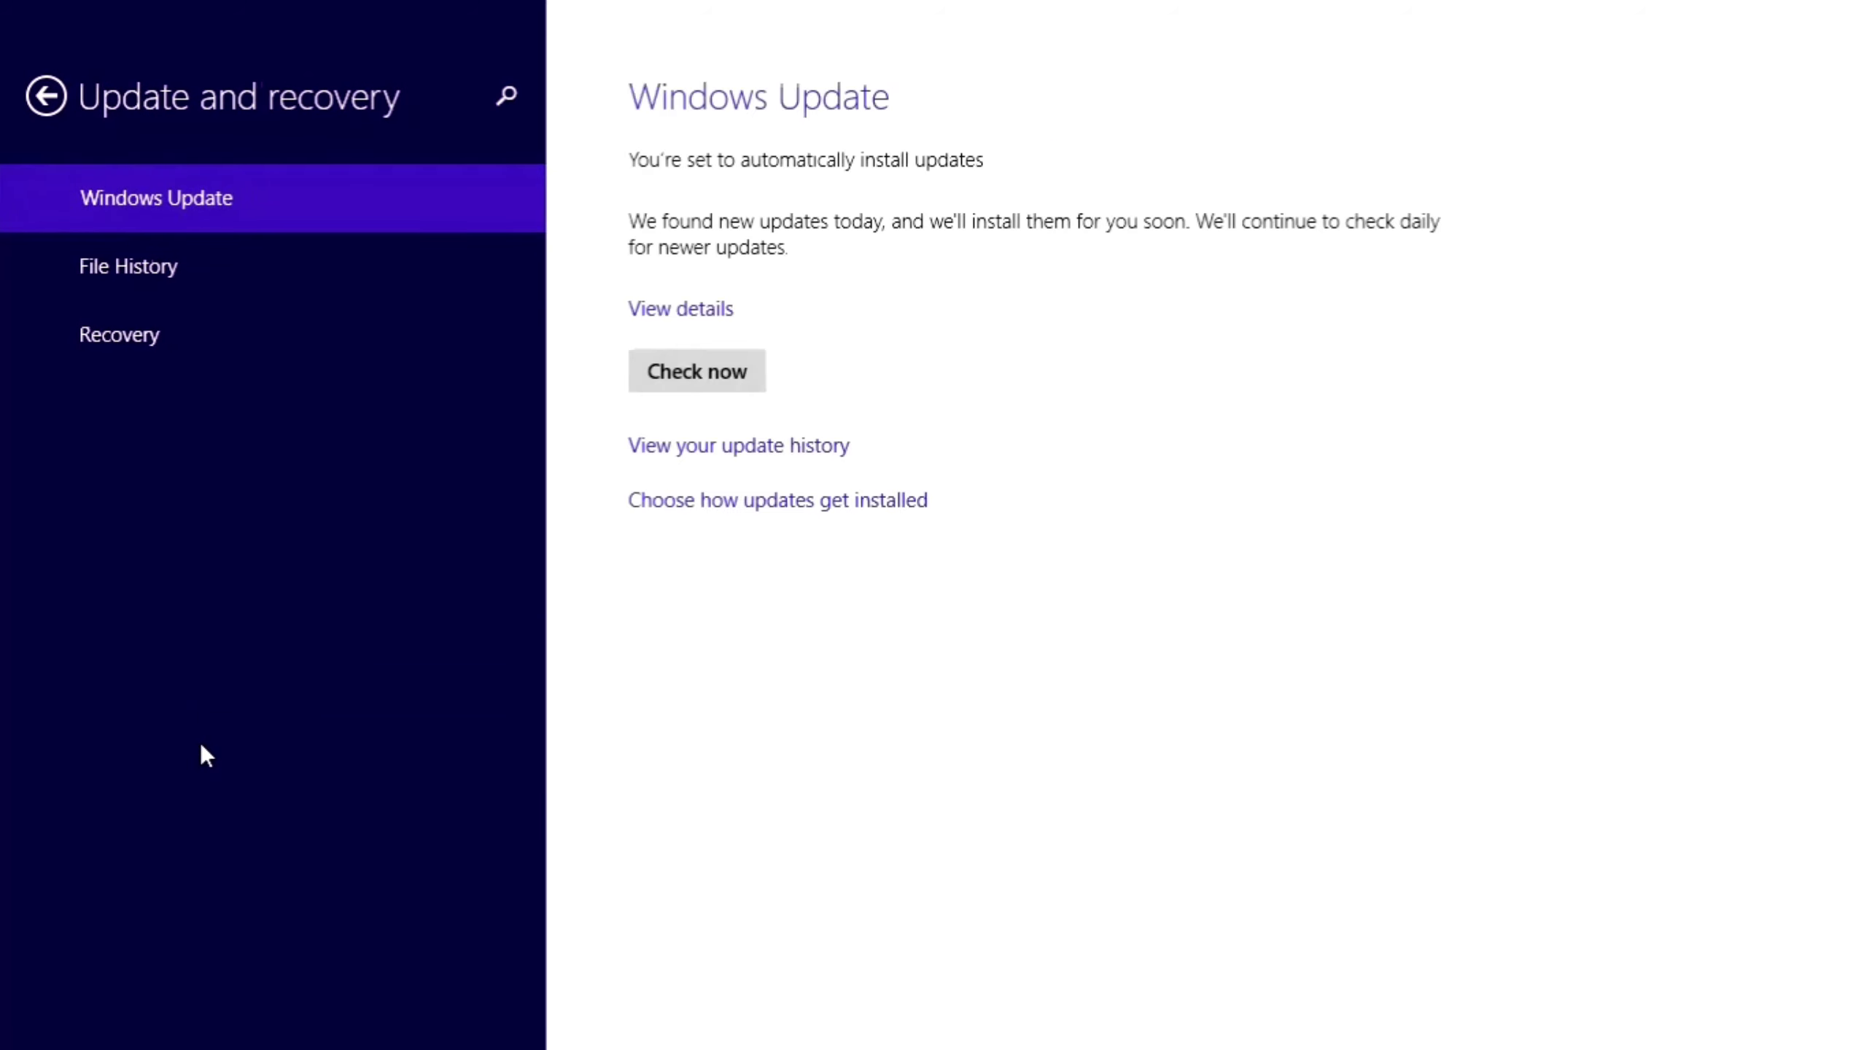
left_click(131, 333)
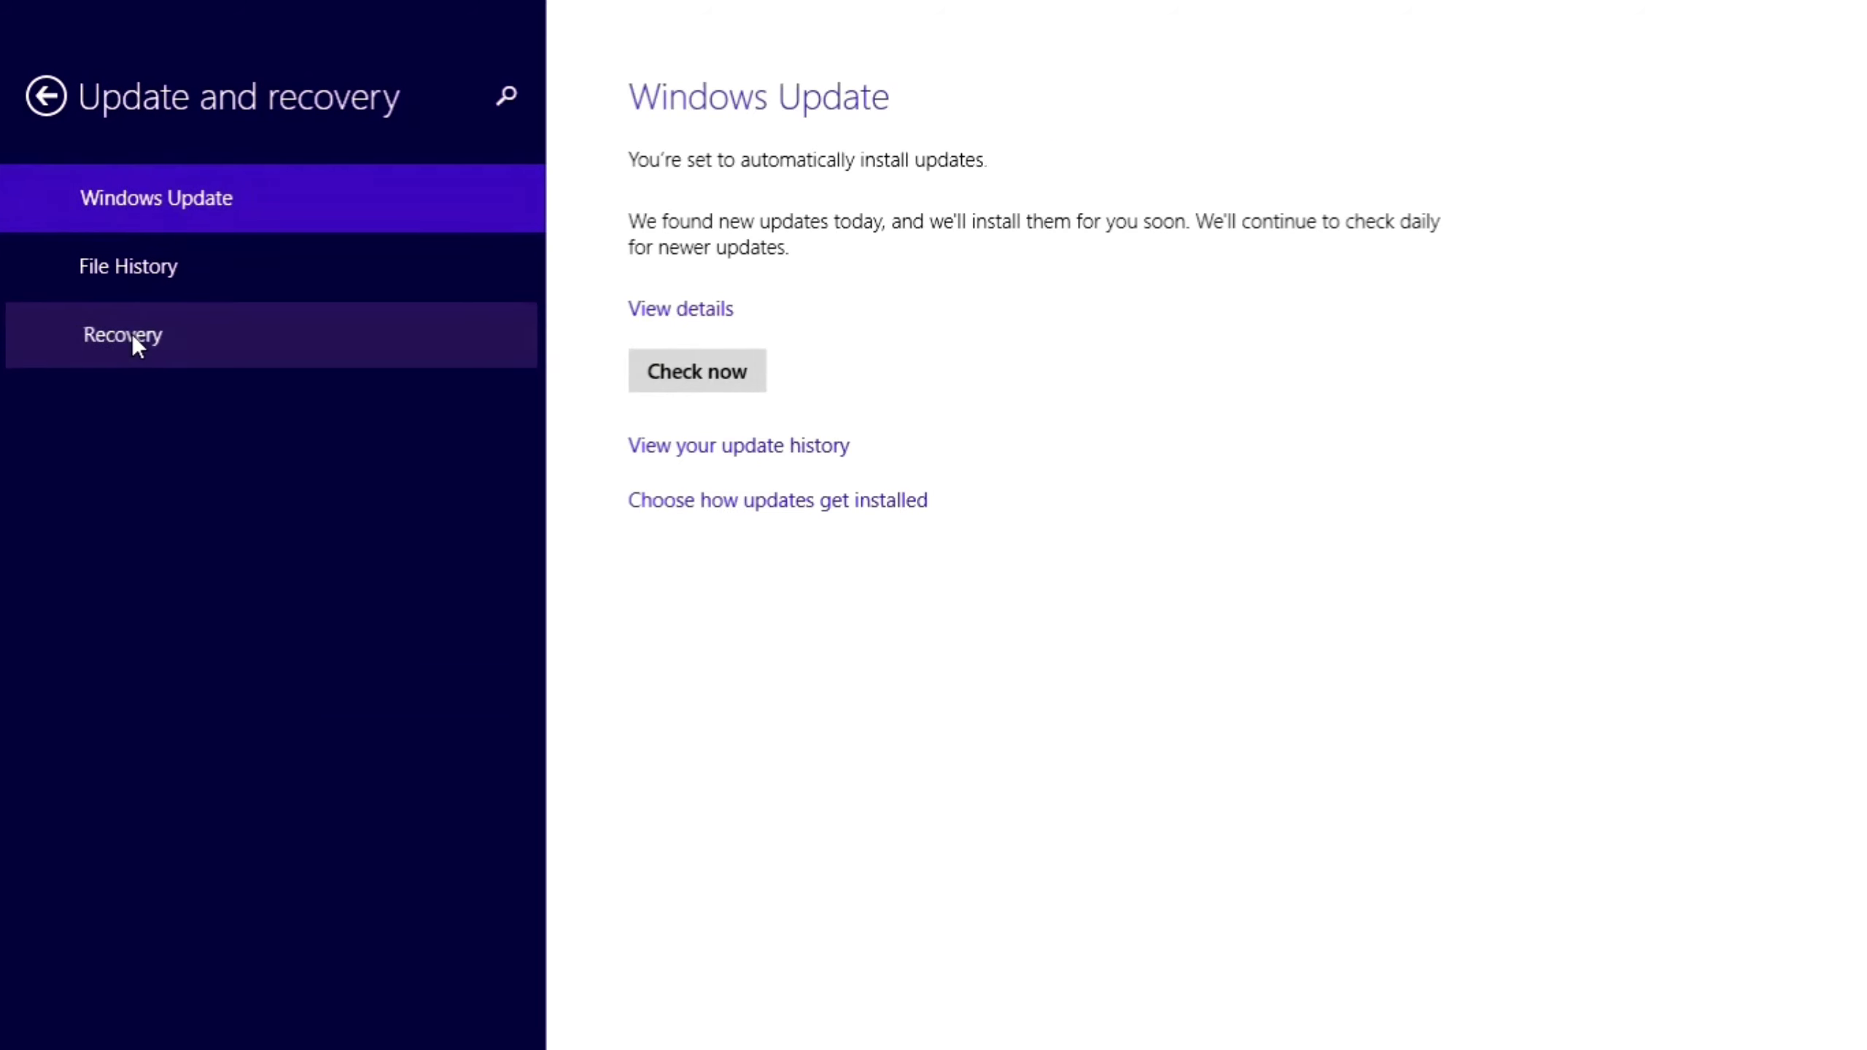